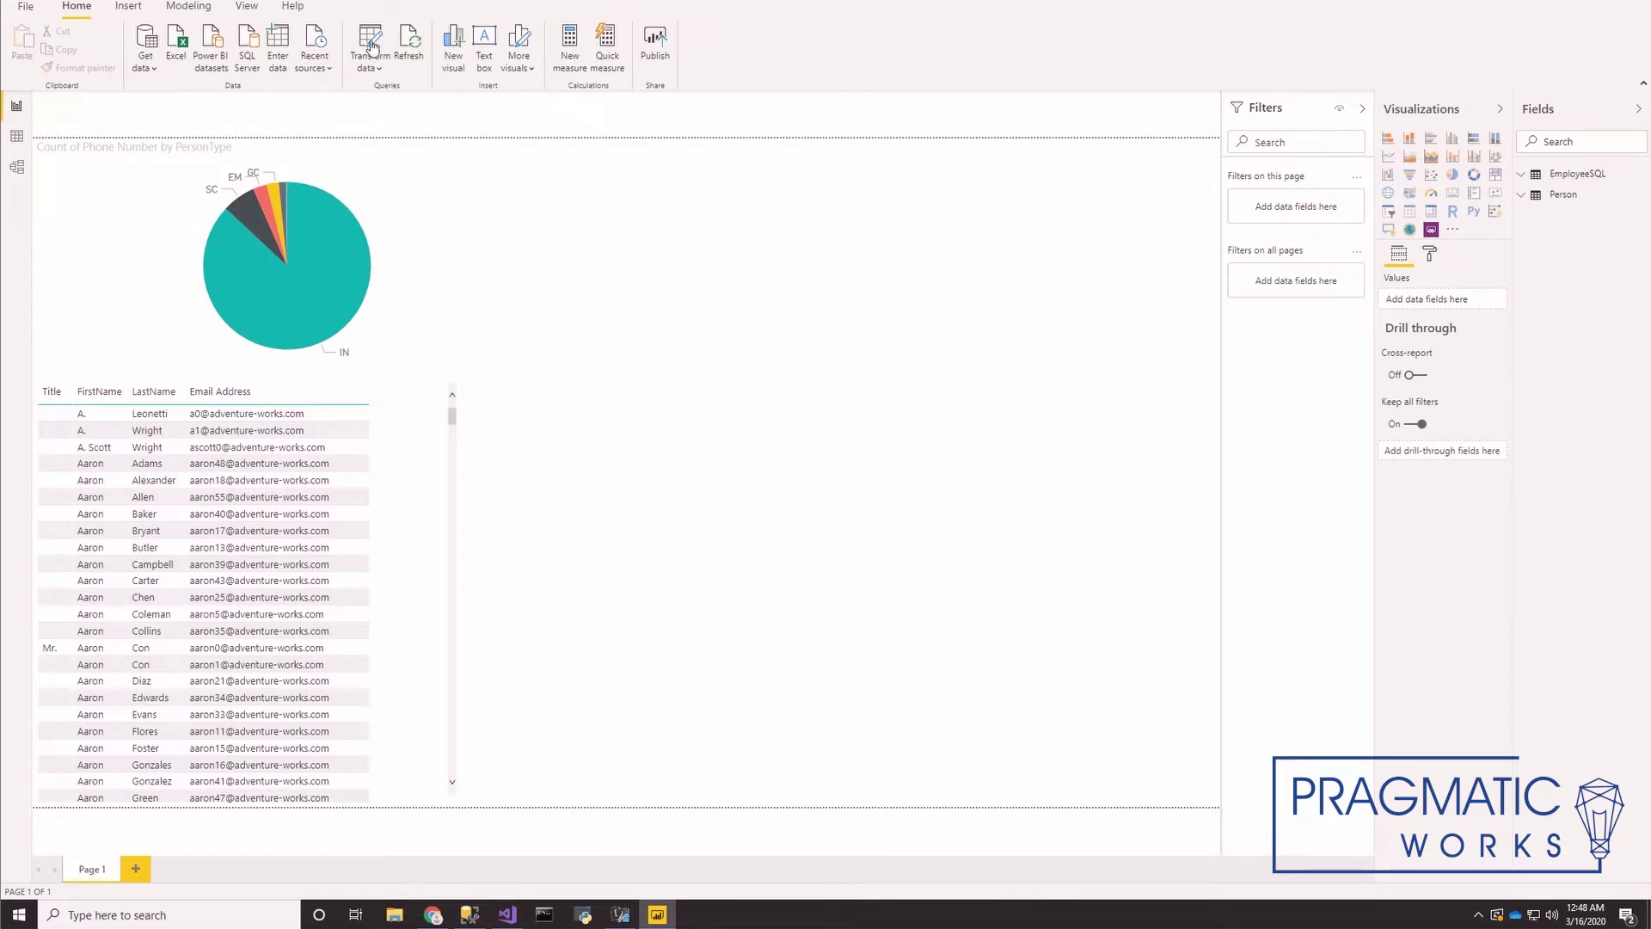
Step: Open Power Query Editor to list the DBServerName parameter and the Person and EmployeeSQL queries
{"action": "left_click", "coordinate": [372, 45]}
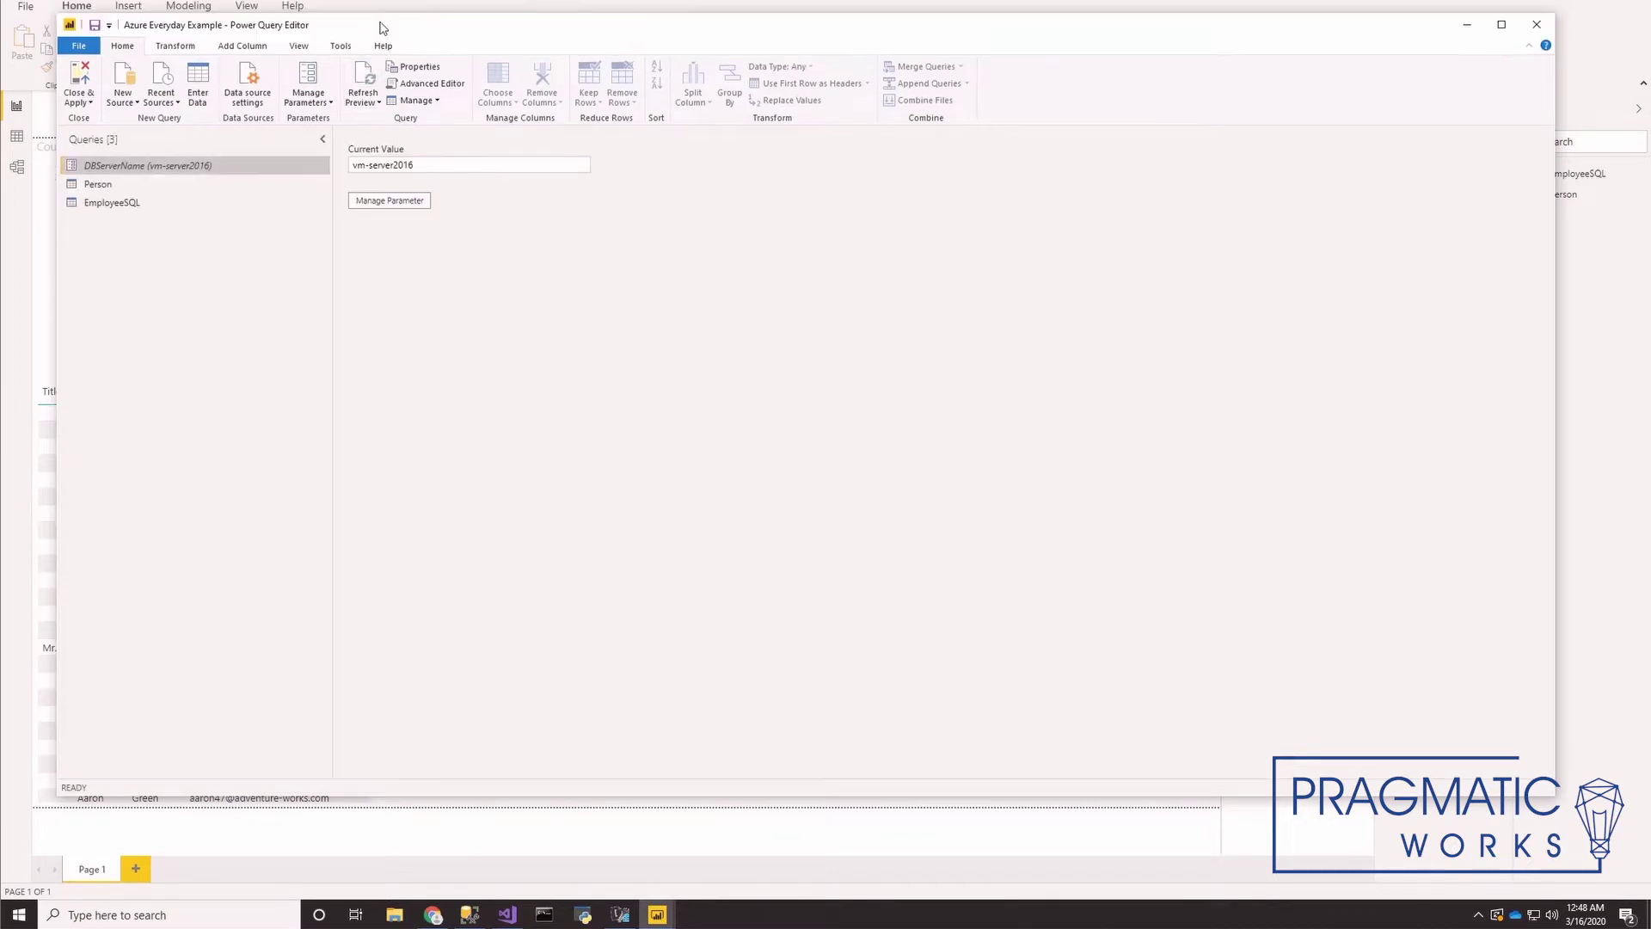
Step: Copy the Person query's entire M script from the Advanced Editor
{"action": "left_click", "coordinate": [98, 185]}
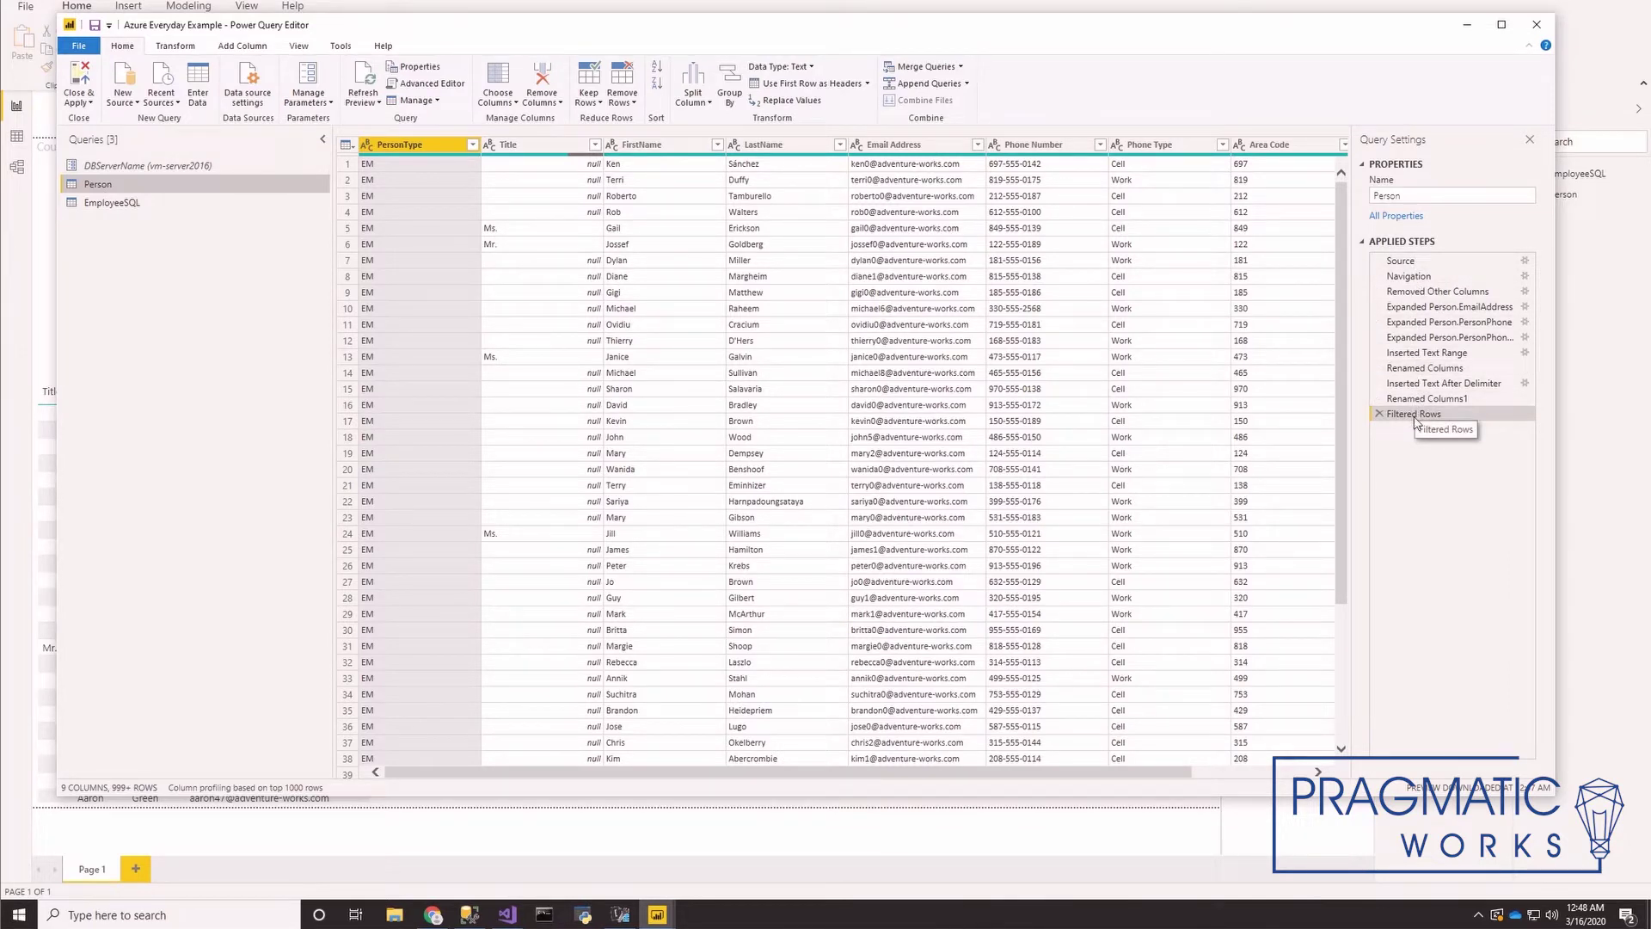
{"action": "left_click", "coordinate": [299, 45]}
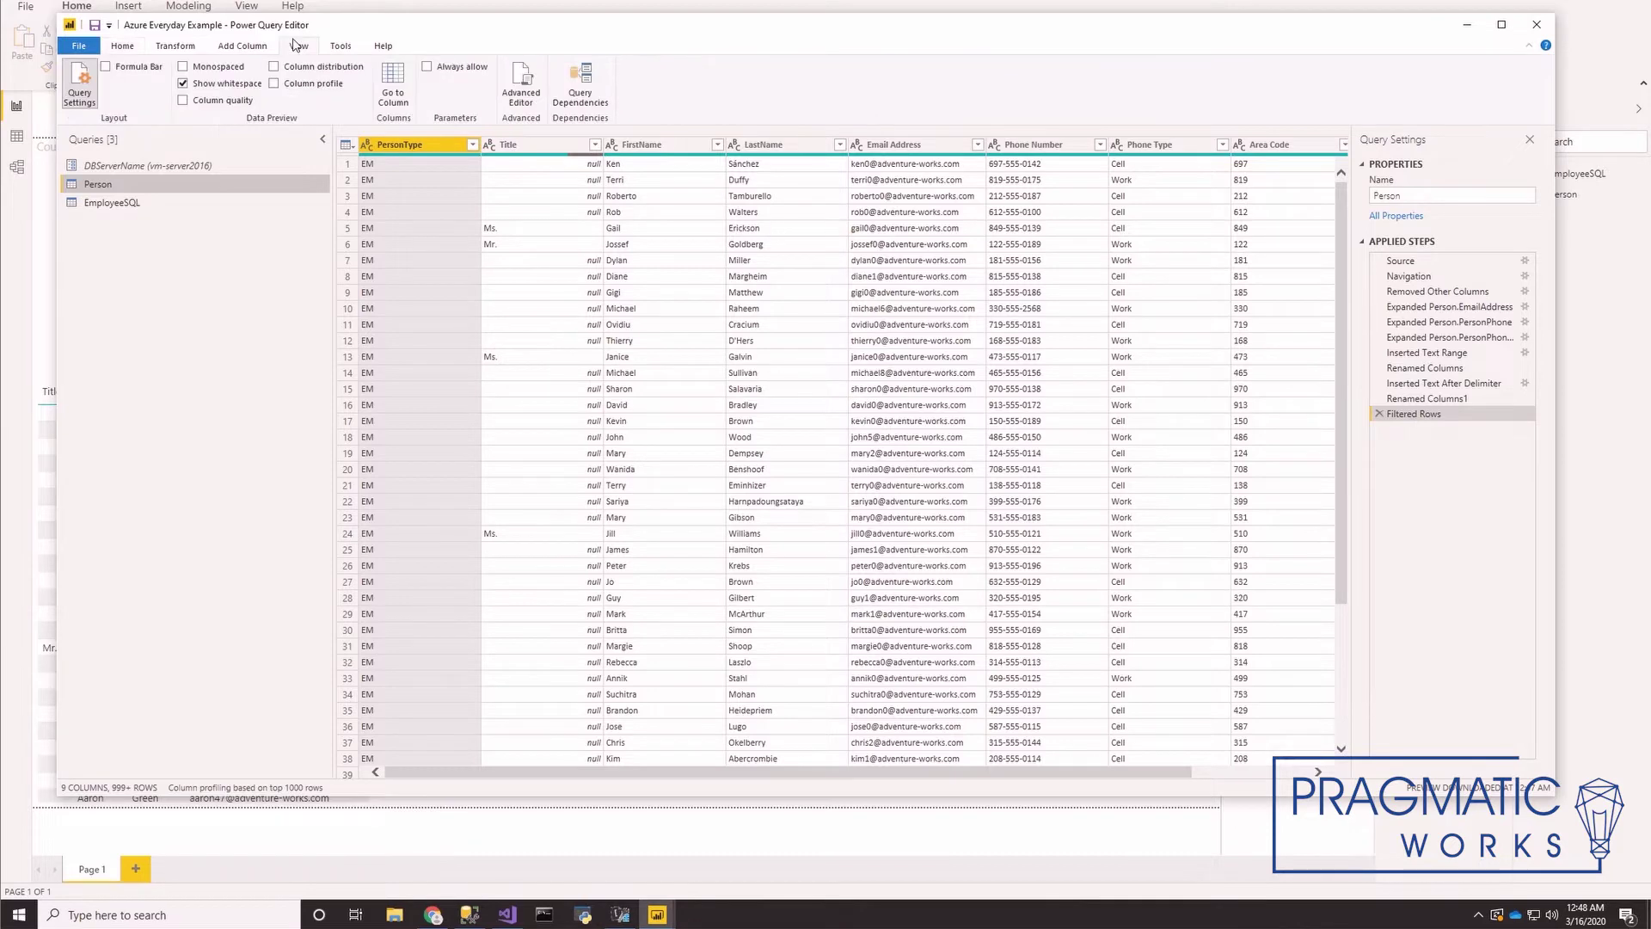
{"action": "left_click", "coordinate": [517, 92]}
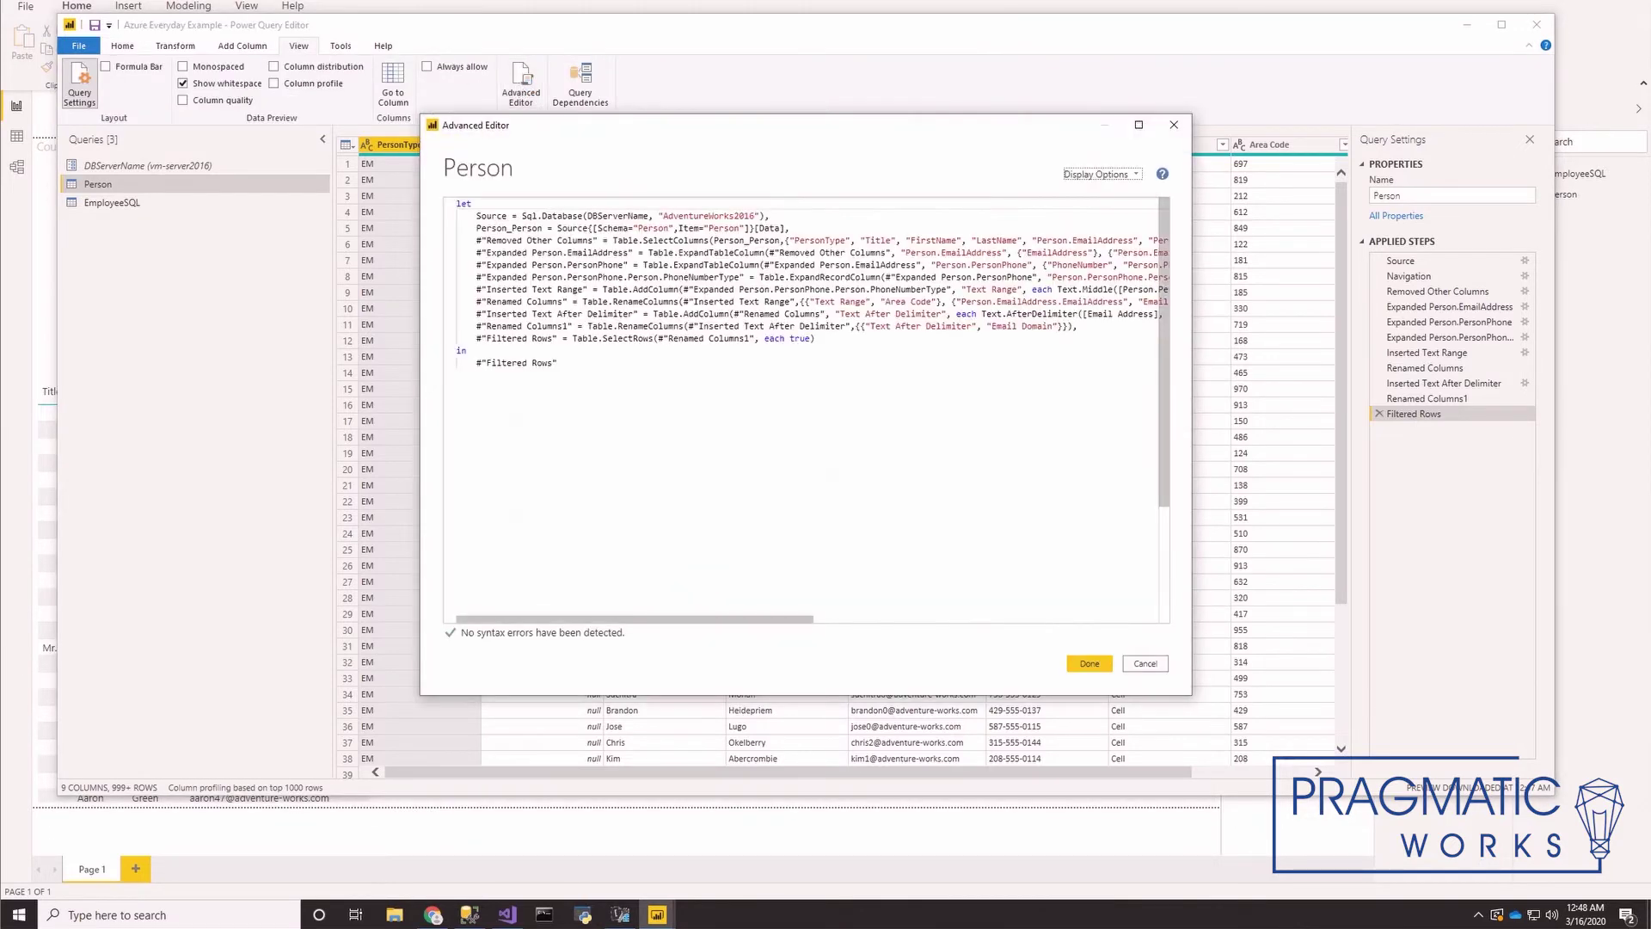
{"action": "key", "text": "ctrl+a"}
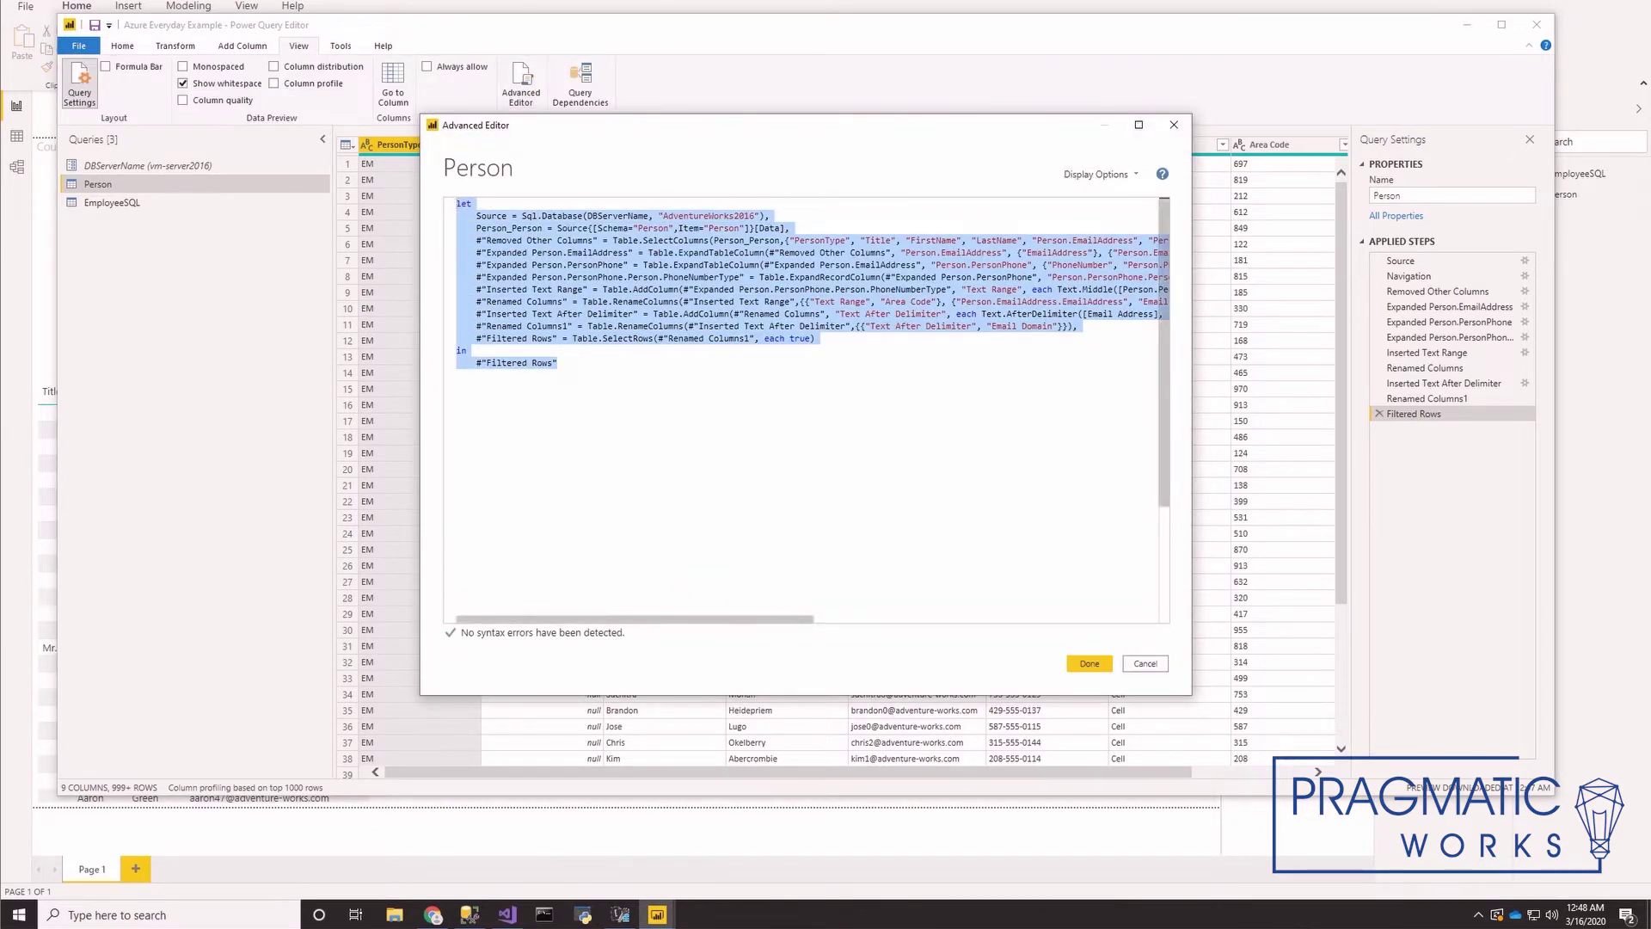
{"action": "left_click", "coordinate": [1089, 664]}
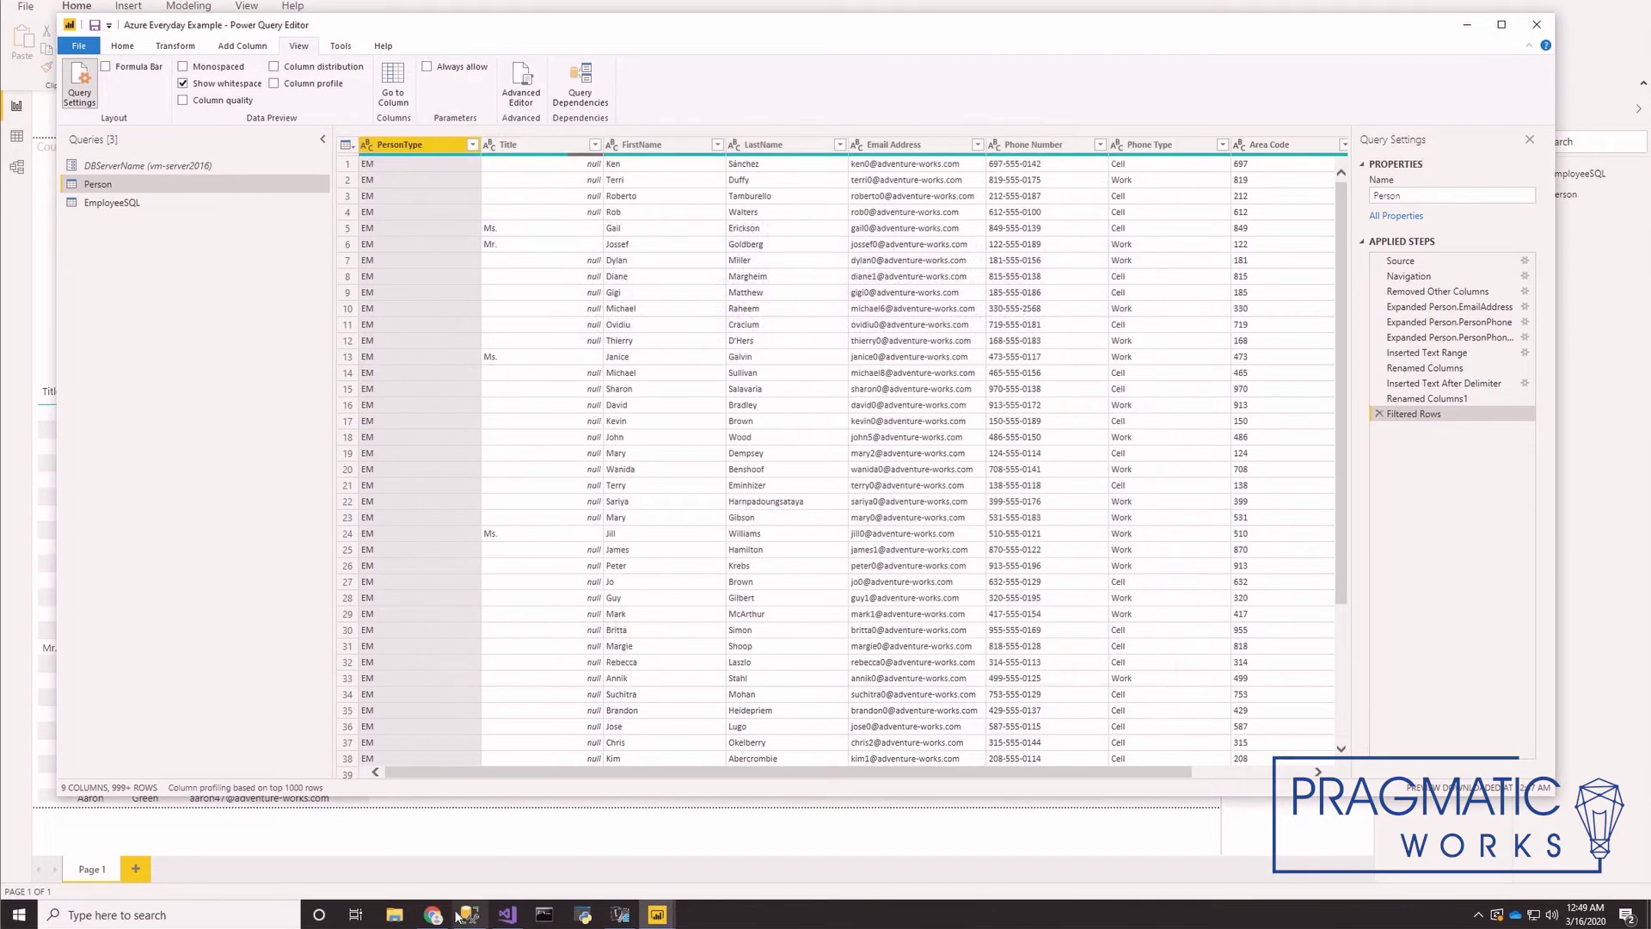
Step: Create a new dataflow in the workspace and choose to add new entities
{"action": "left_click", "coordinate": [433, 914]}
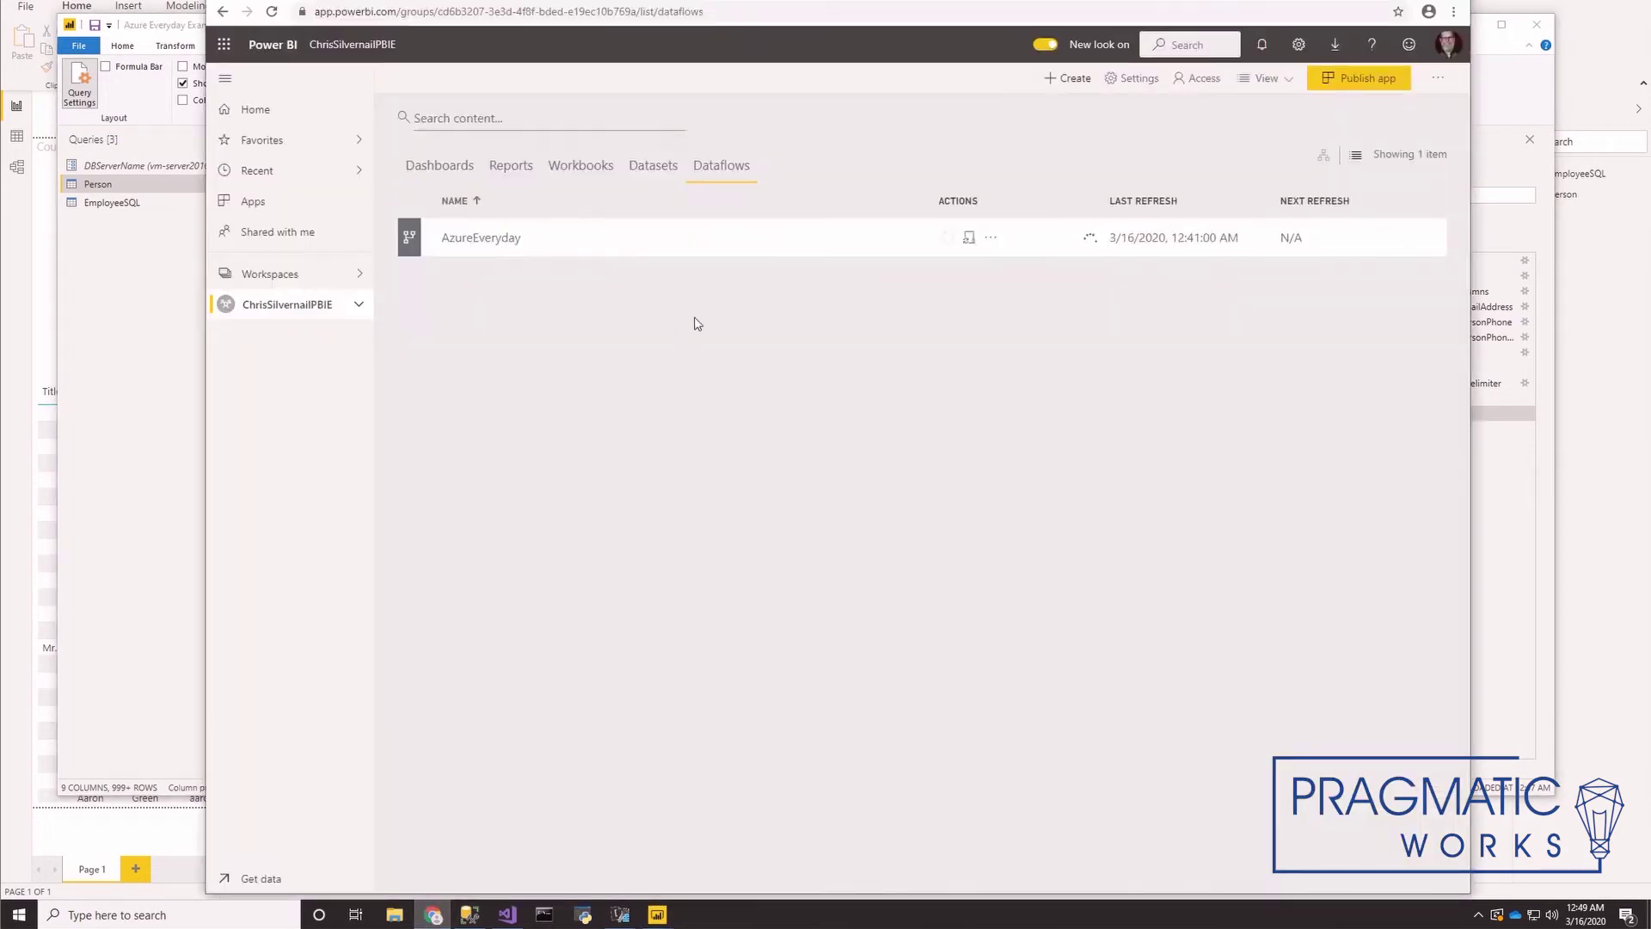
{"action": "left_click", "coordinate": [1066, 79]}
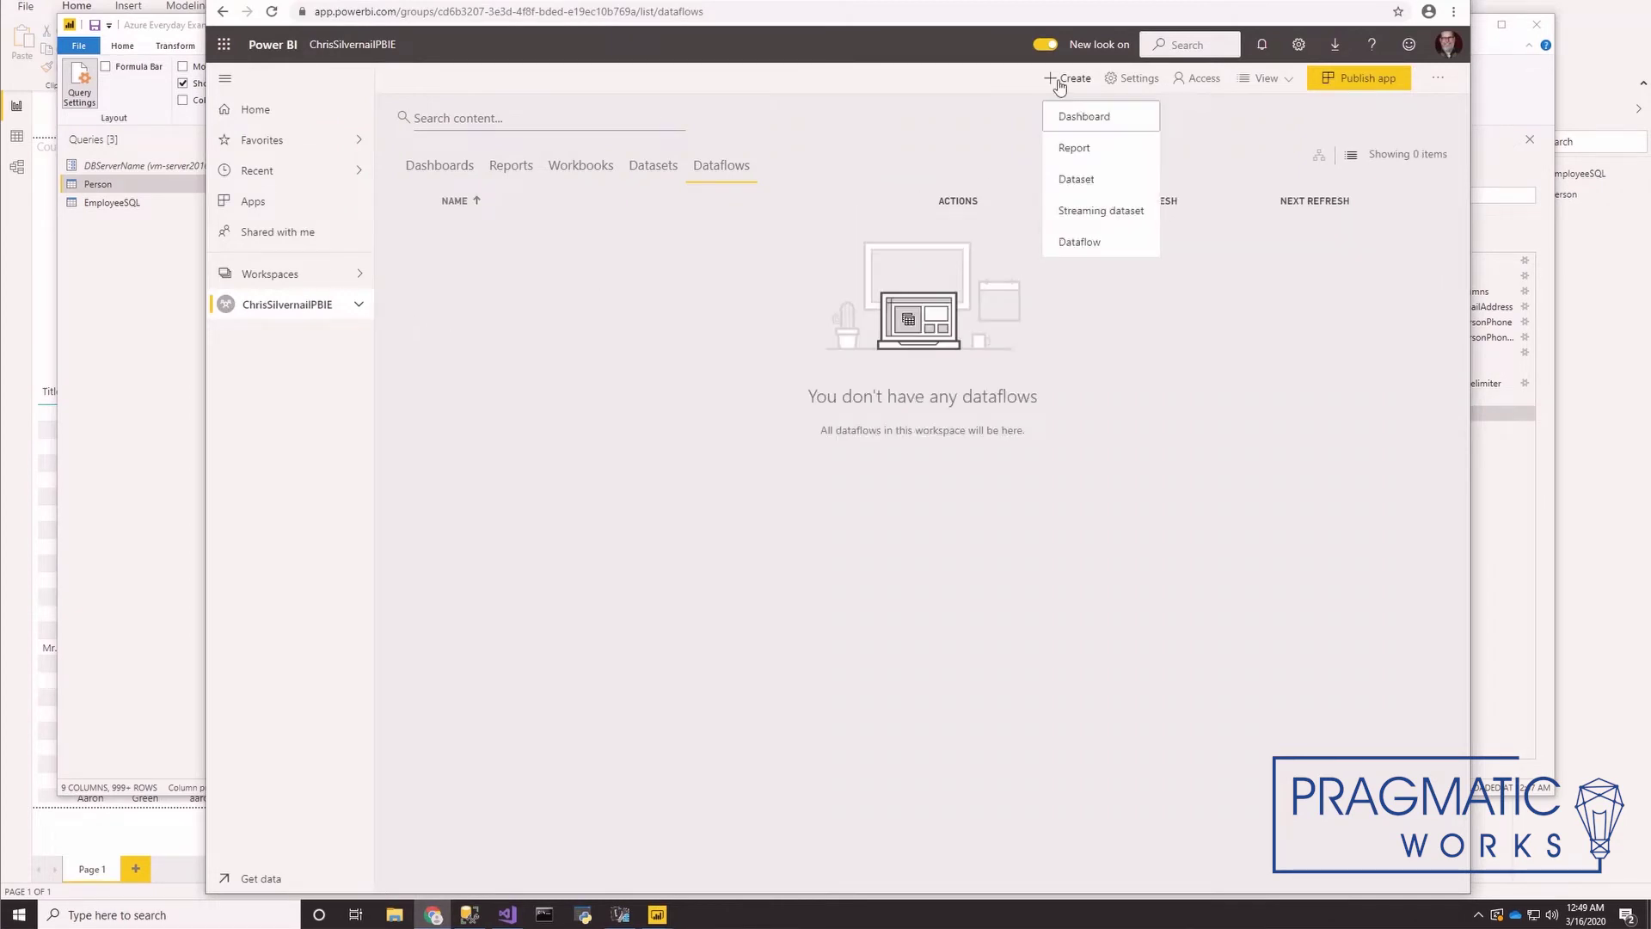
{"action": "left_click", "coordinate": [1079, 240]}
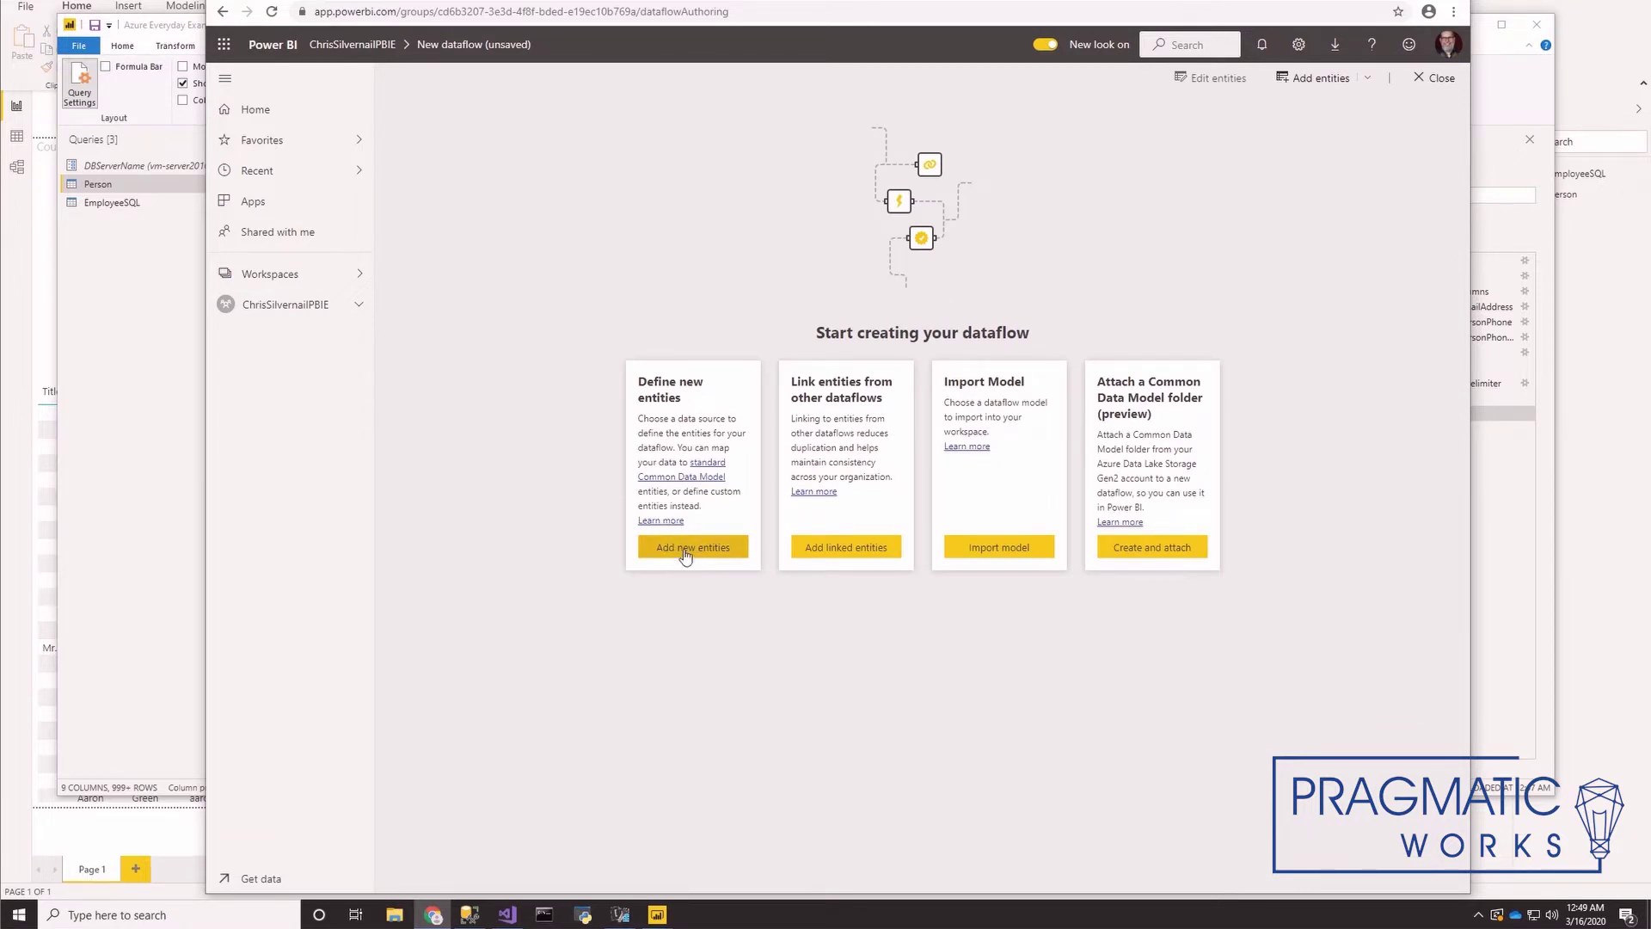
{"action": "left_click", "coordinate": [688, 548]}
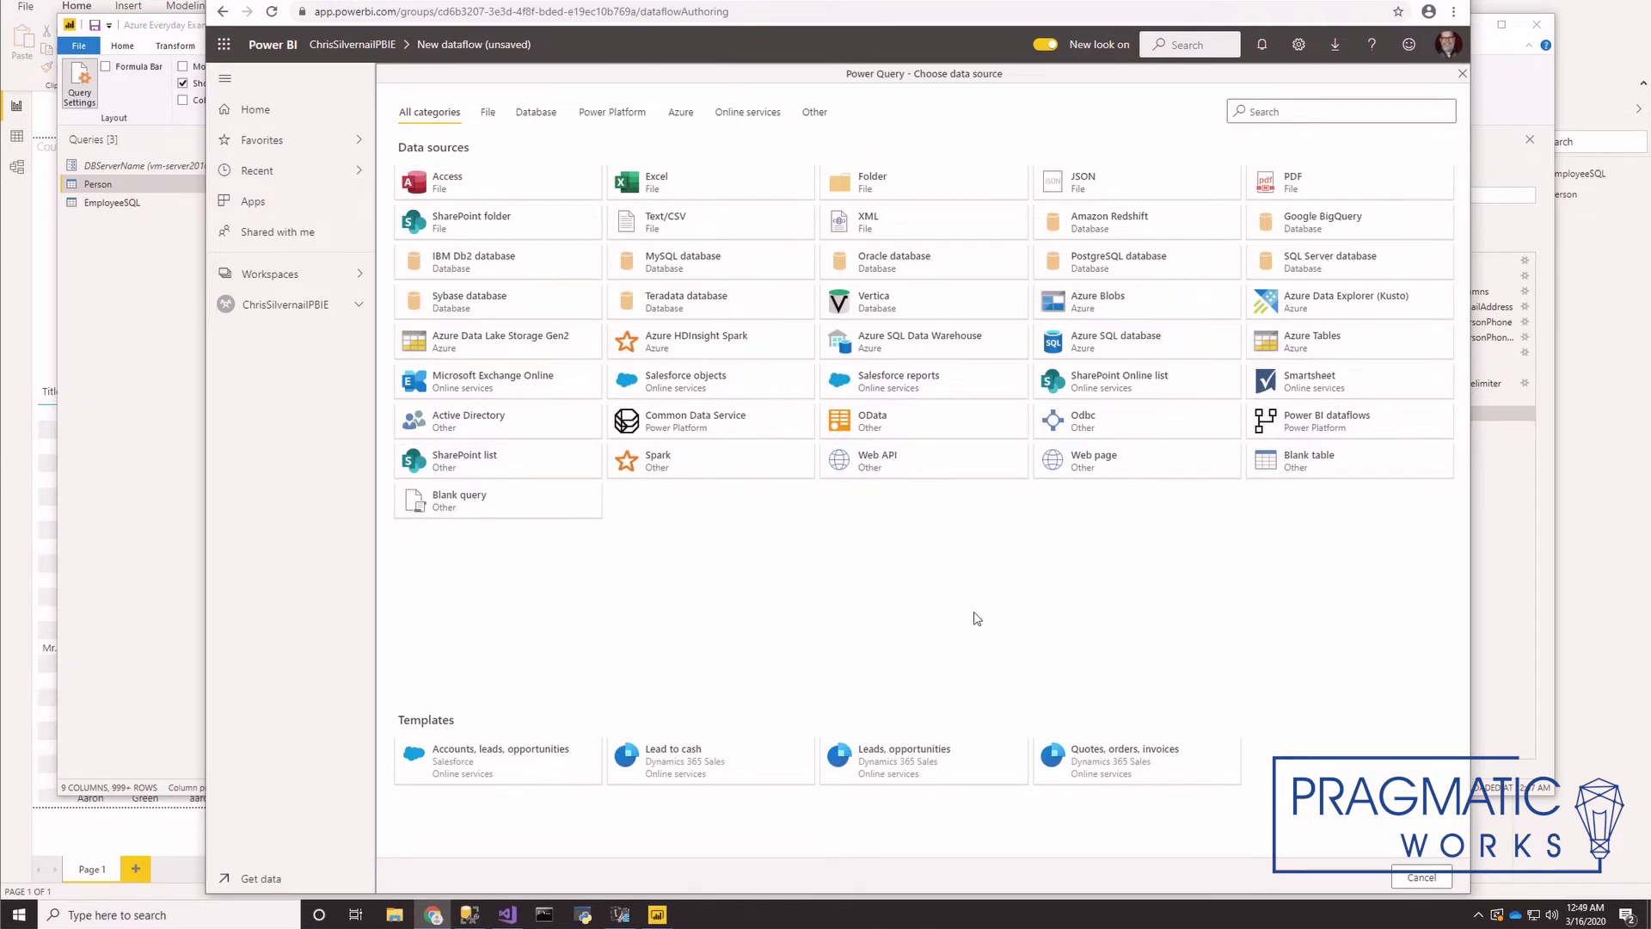
Step: Replace a blank query's default script with the Person M code and select the on-premises gateway
{"action": "left_click", "coordinate": [500, 507]}
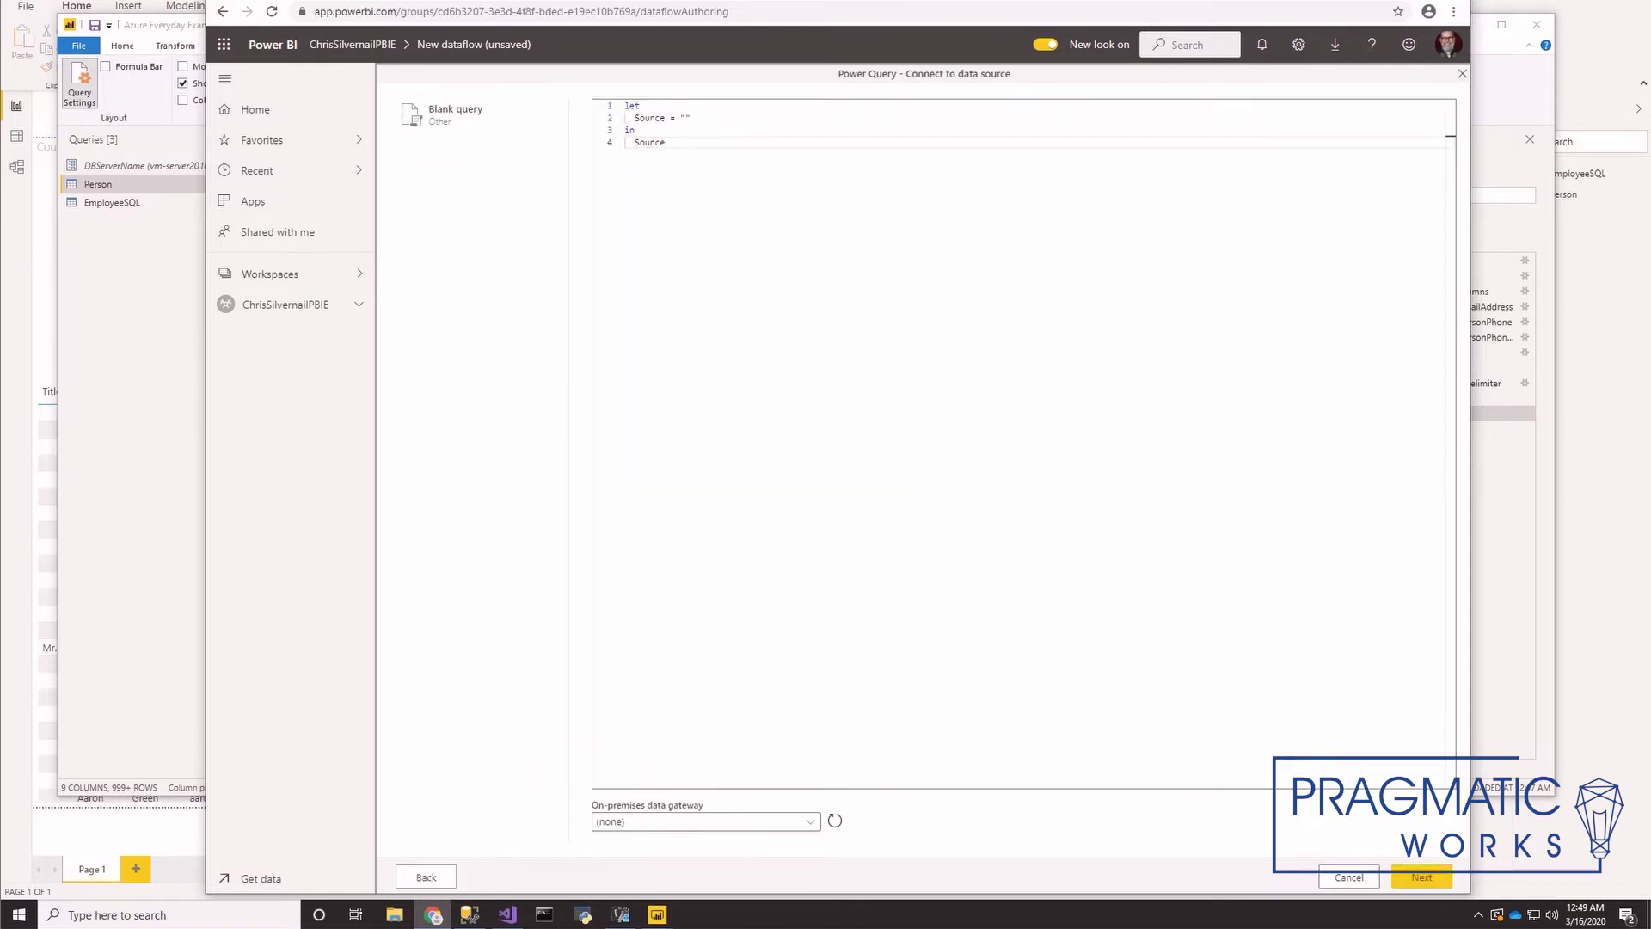
{"action": "left_click_drag", "start_coordinate": [665, 142], "coordinate": [605, 111]}
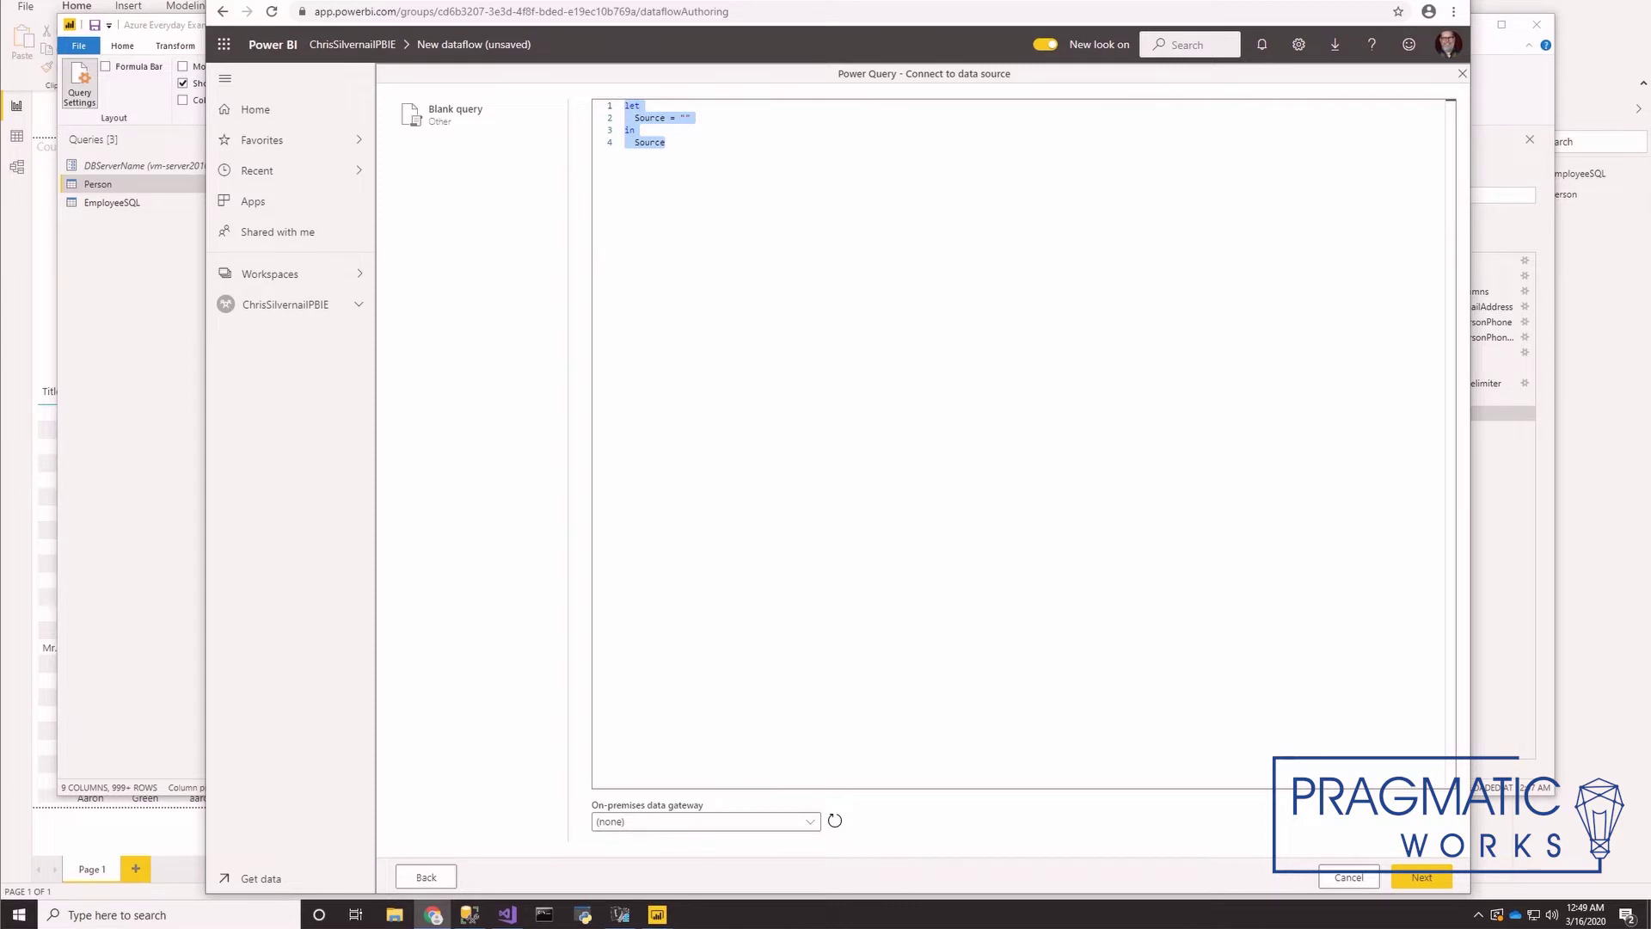
{"action": "key", "text": "BackSpace"}
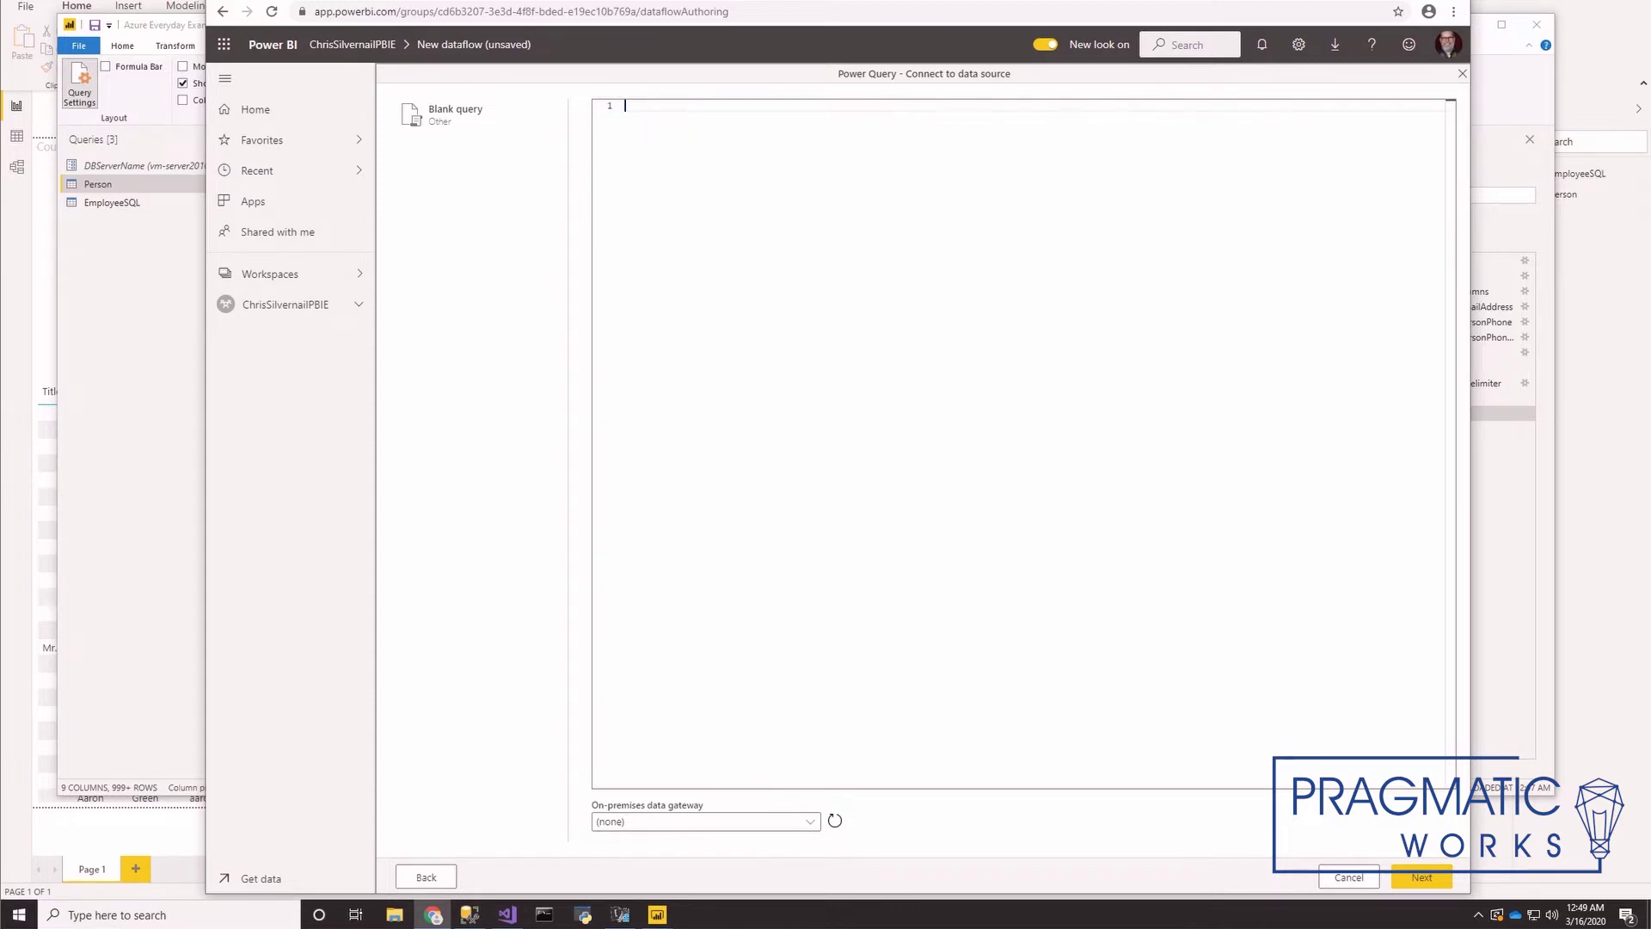
{"action": "key", "text": "ctrl+v"}
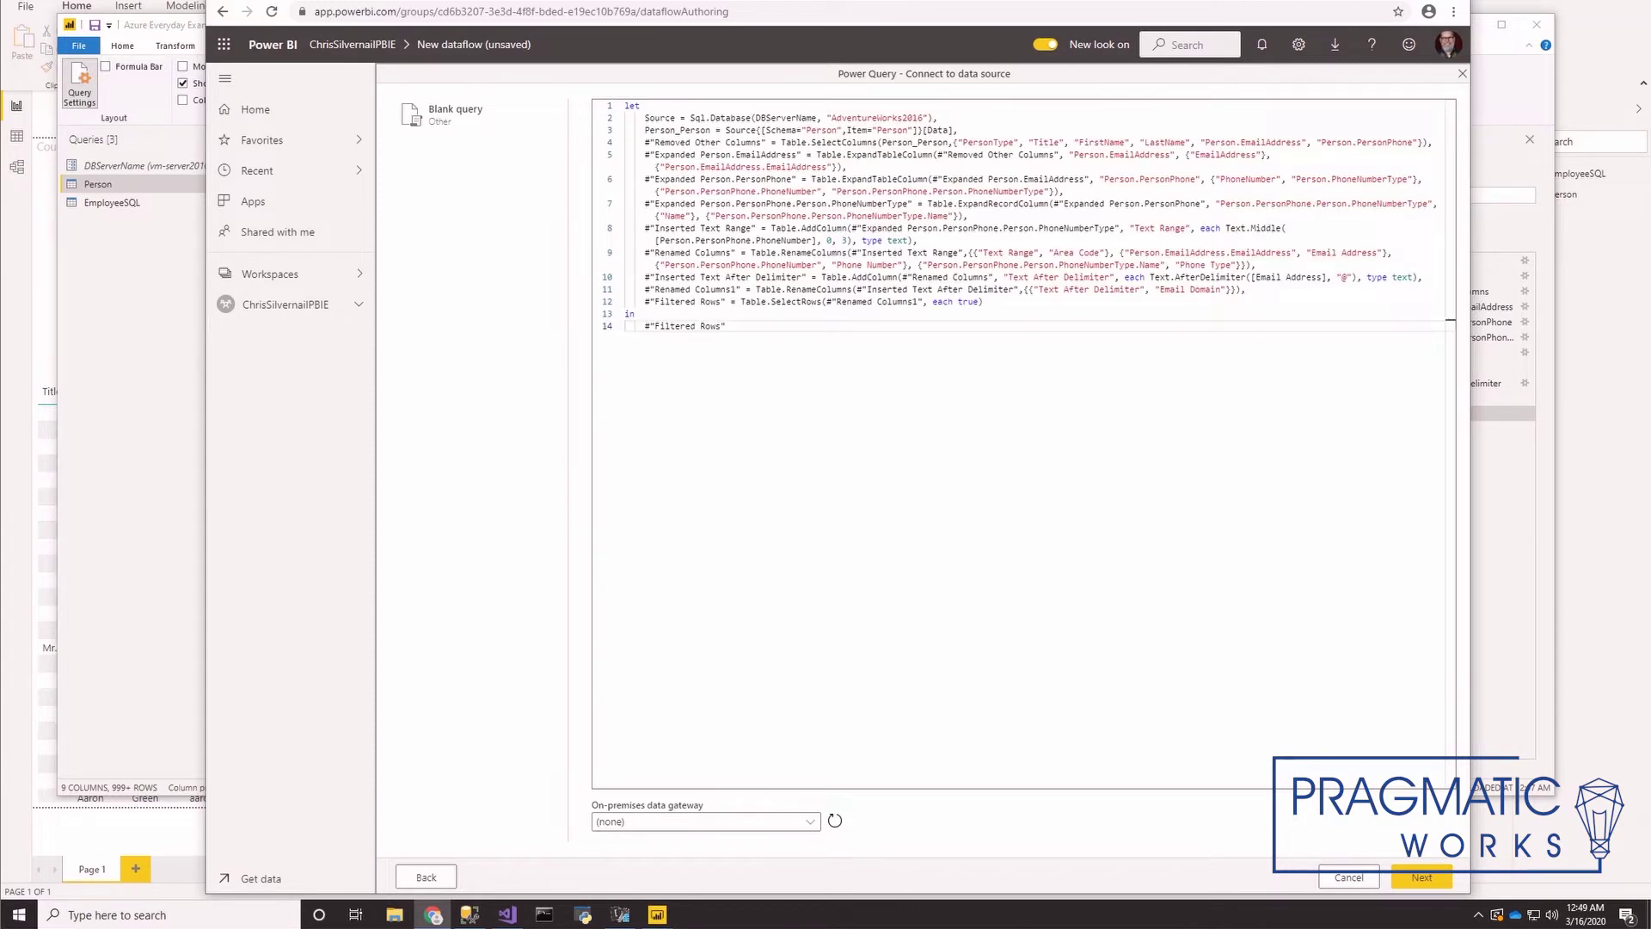
{"action": "left_click", "coordinate": [796, 823]}
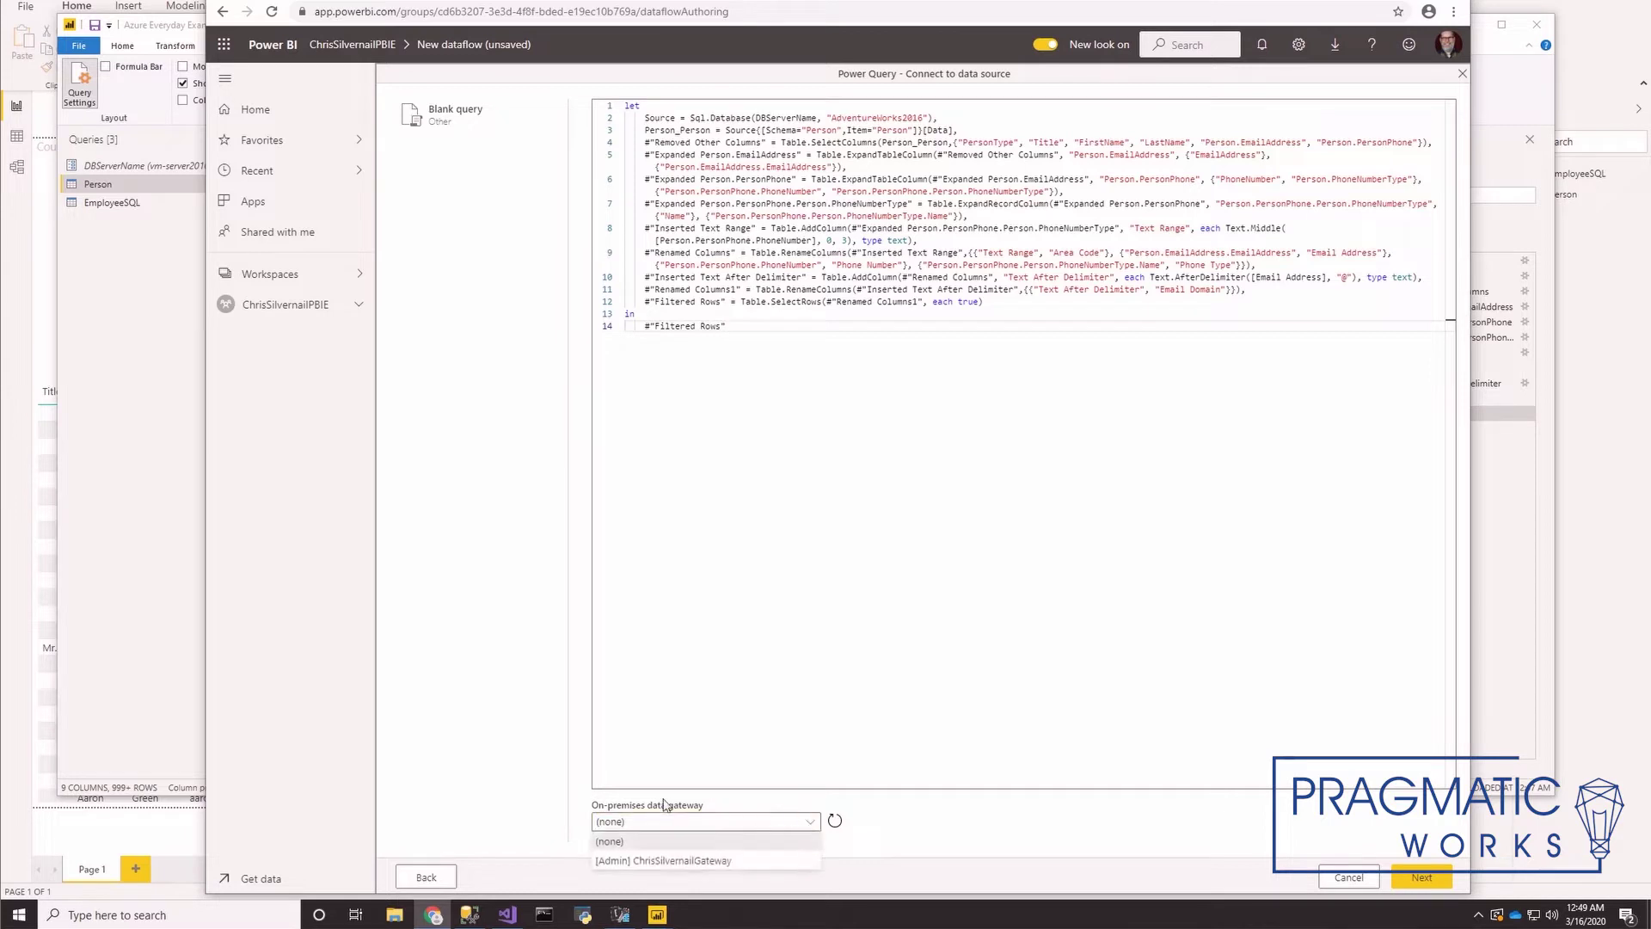
{"action": "left_click", "coordinate": [672, 861]}
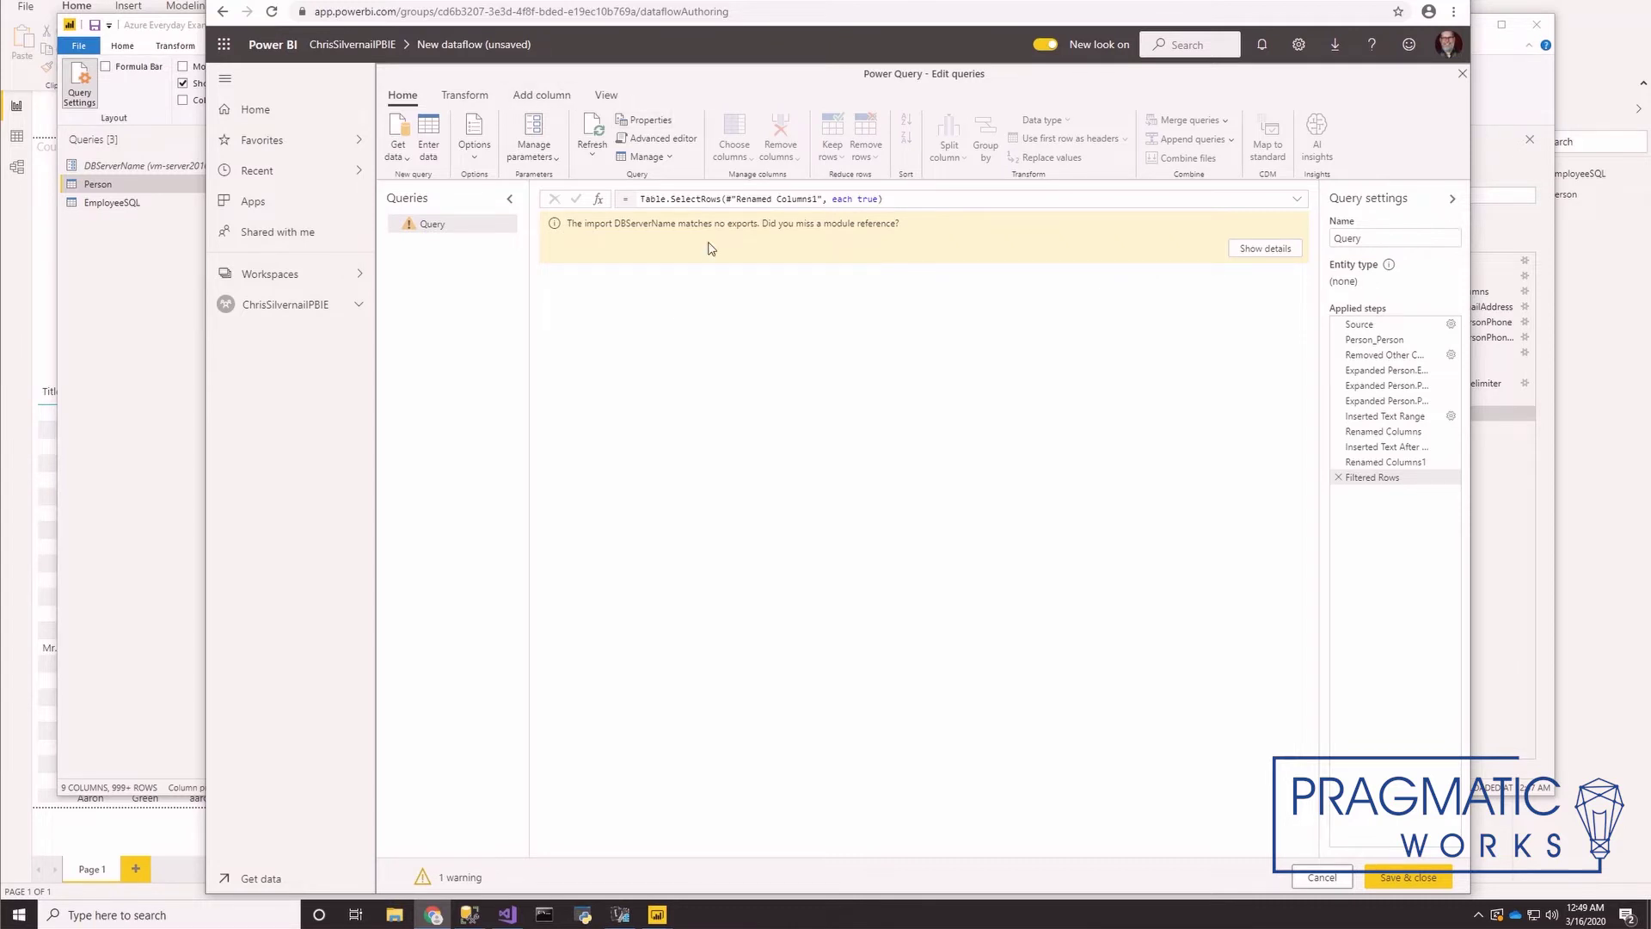
{"action": "left_click", "coordinate": [607, 96]}
Step: Inspect the query's M code to find the DBServerName reference
{"action": "left_click", "coordinate": [453, 130]}
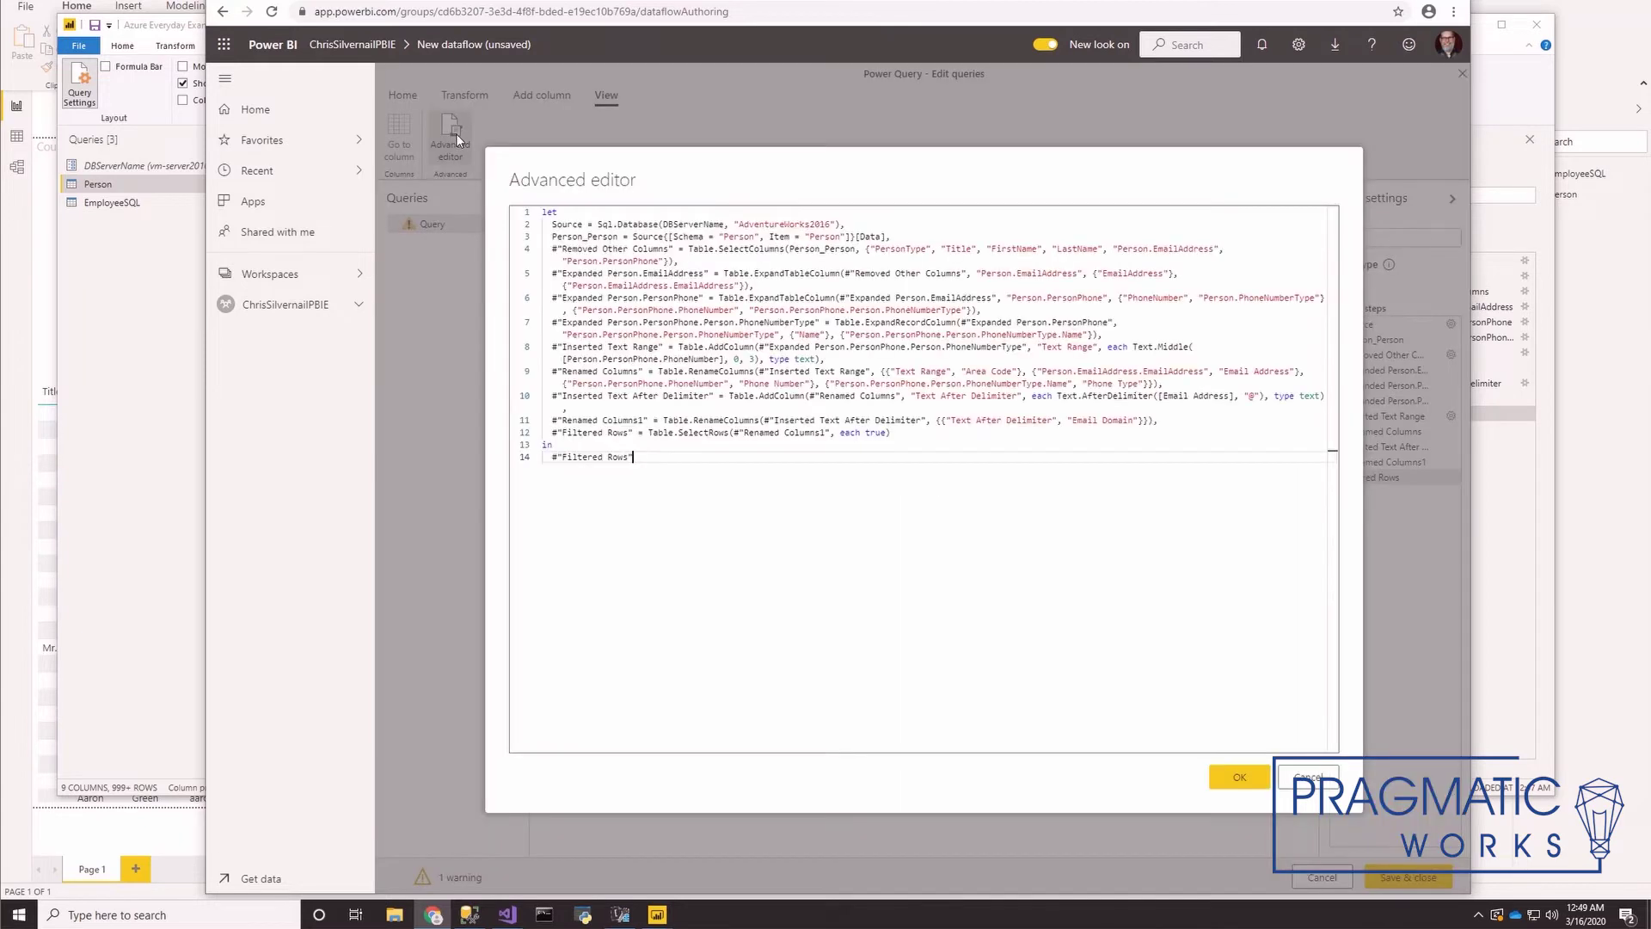
{"action": "left_click_drag", "start_coordinate": [674, 224], "coordinate": [714, 223]}
{"action": "left_click", "coordinate": [1285, 780]}
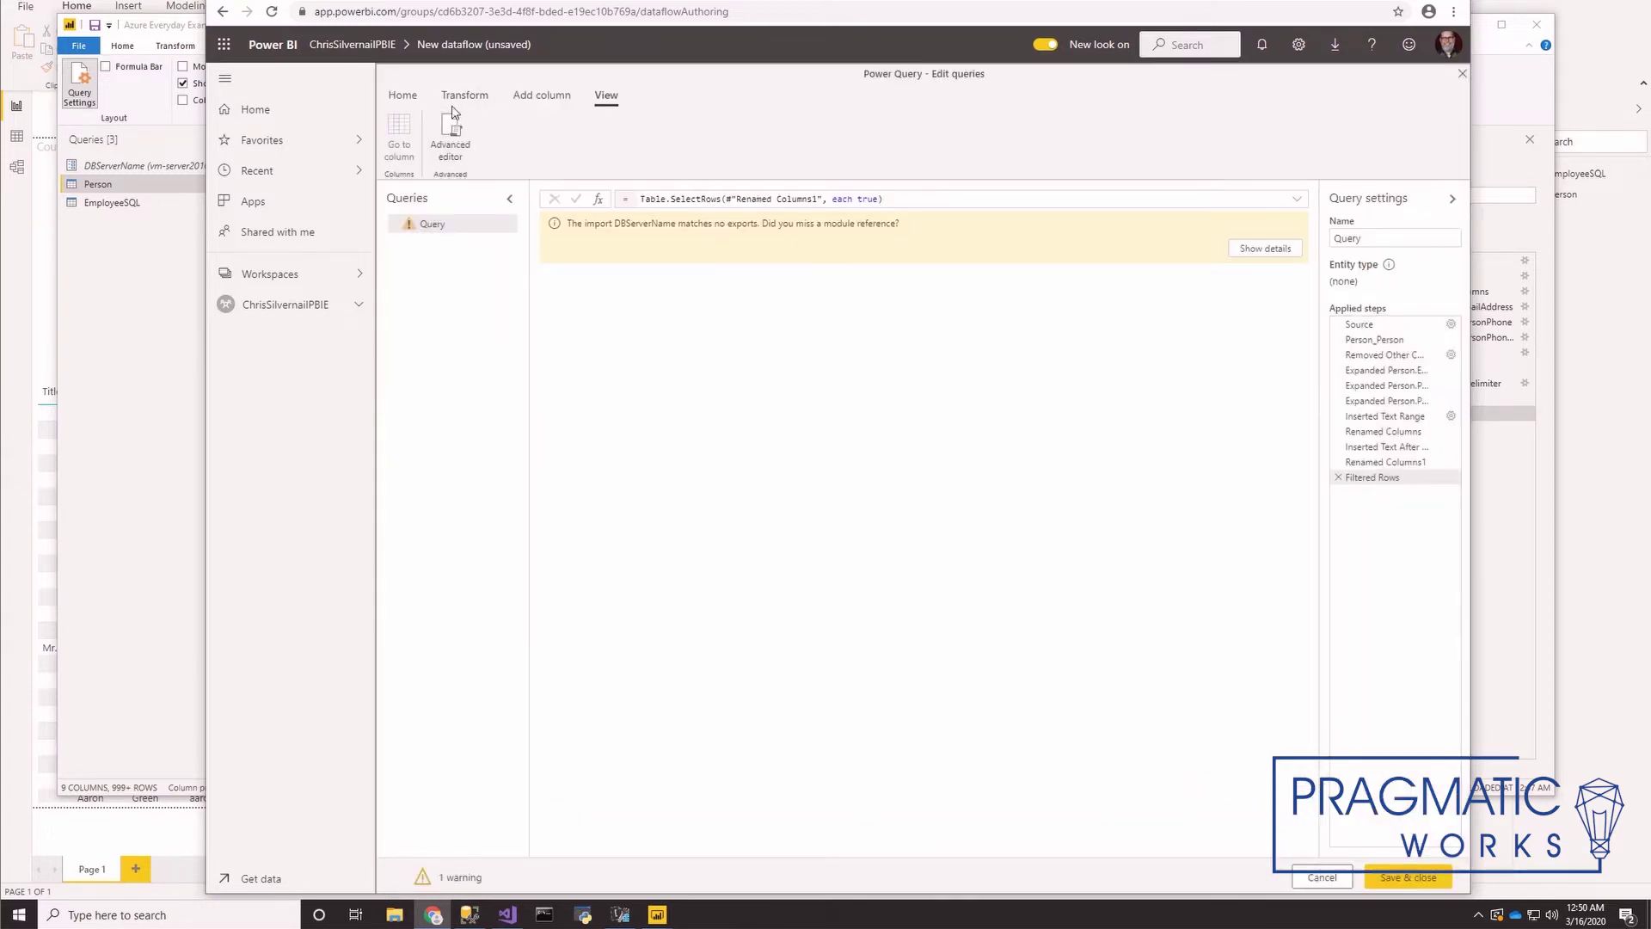
{"action": "left_click", "coordinate": [465, 97]}
{"action": "left_click", "coordinate": [403, 94]}
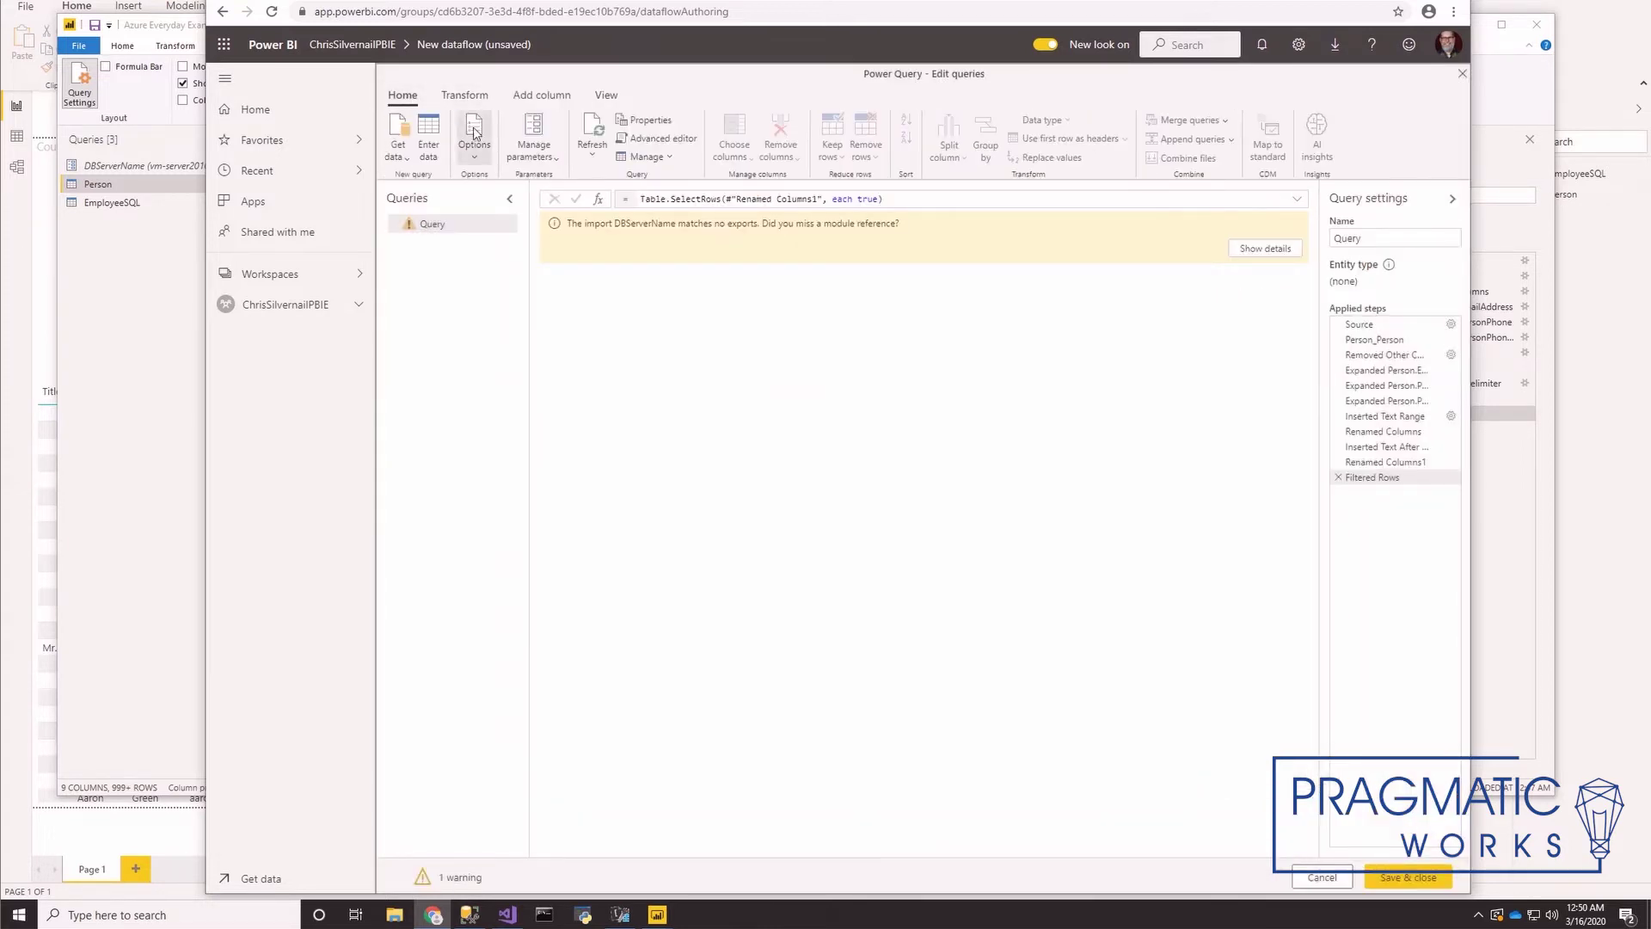
Step: Create a new parameter named DBServerName of type Text
{"action": "left_click", "coordinate": [533, 154]}
{"action": "left_click", "coordinate": [543, 222]}
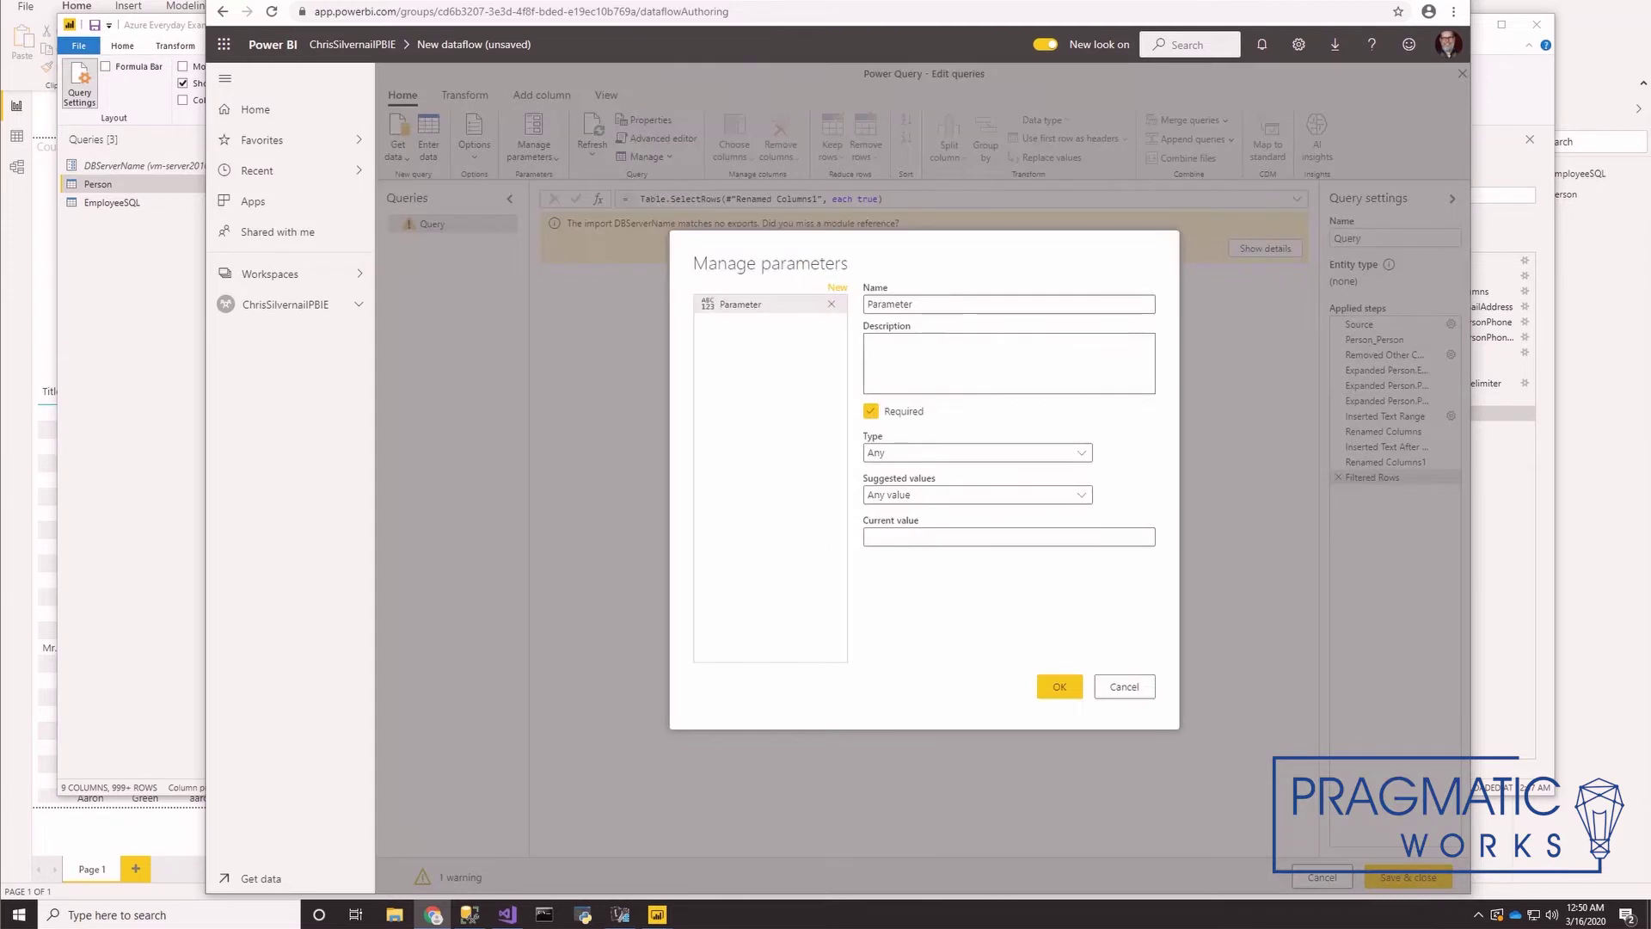
{"action": "type", "text": "DBServerName"}
{"action": "left_click", "coordinate": [877, 453]}
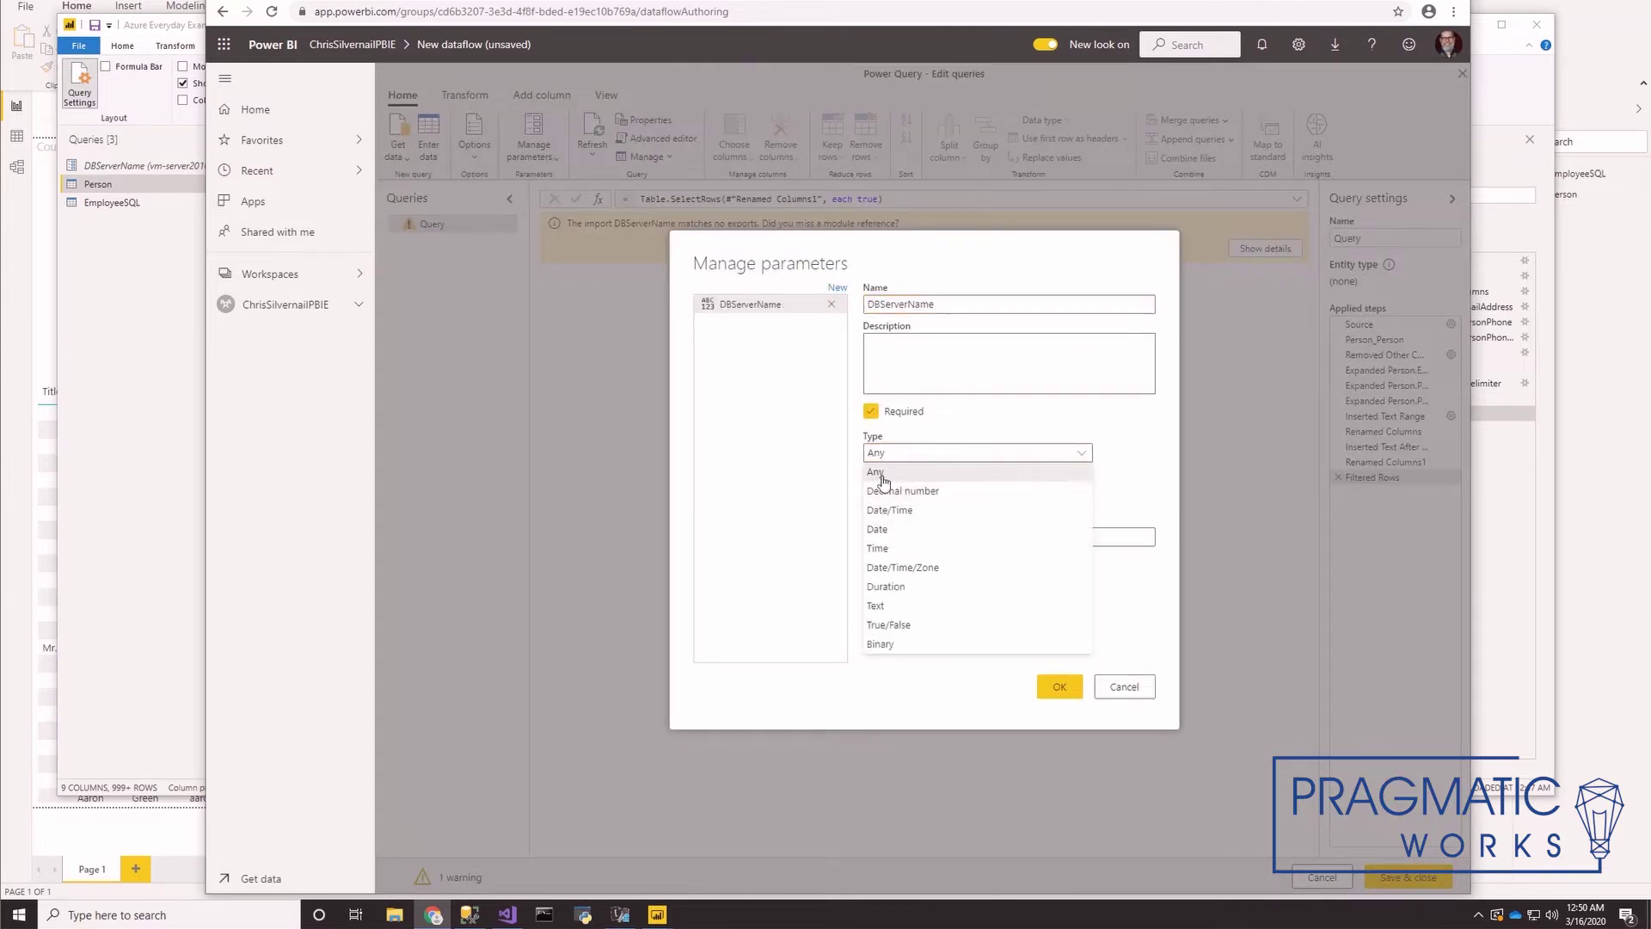
{"action": "left_click", "coordinate": [877, 605]}
{"action": "left_click", "coordinate": [942, 536]}
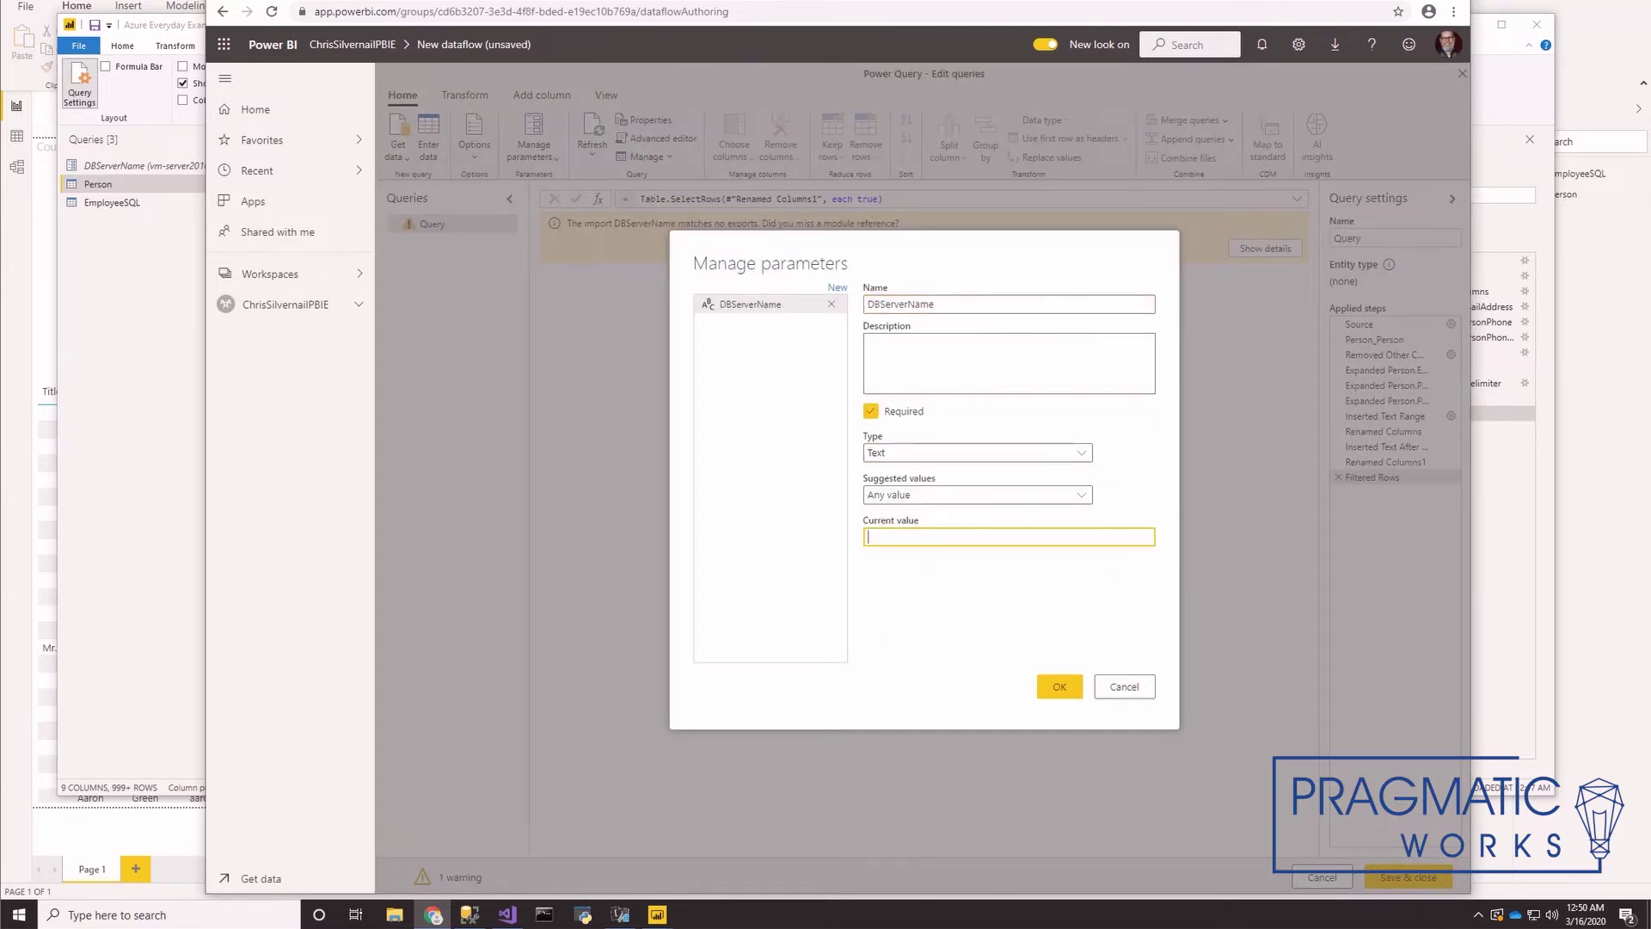
{"action": "type", "text": "vm-server2016"}
Step: Copy vm-server2016 from Desktop's parameter, paste it as the current value, and save
{"action": "left_click", "coordinate": [151, 24]}
{"action": "left_click", "coordinate": [126, 165]}
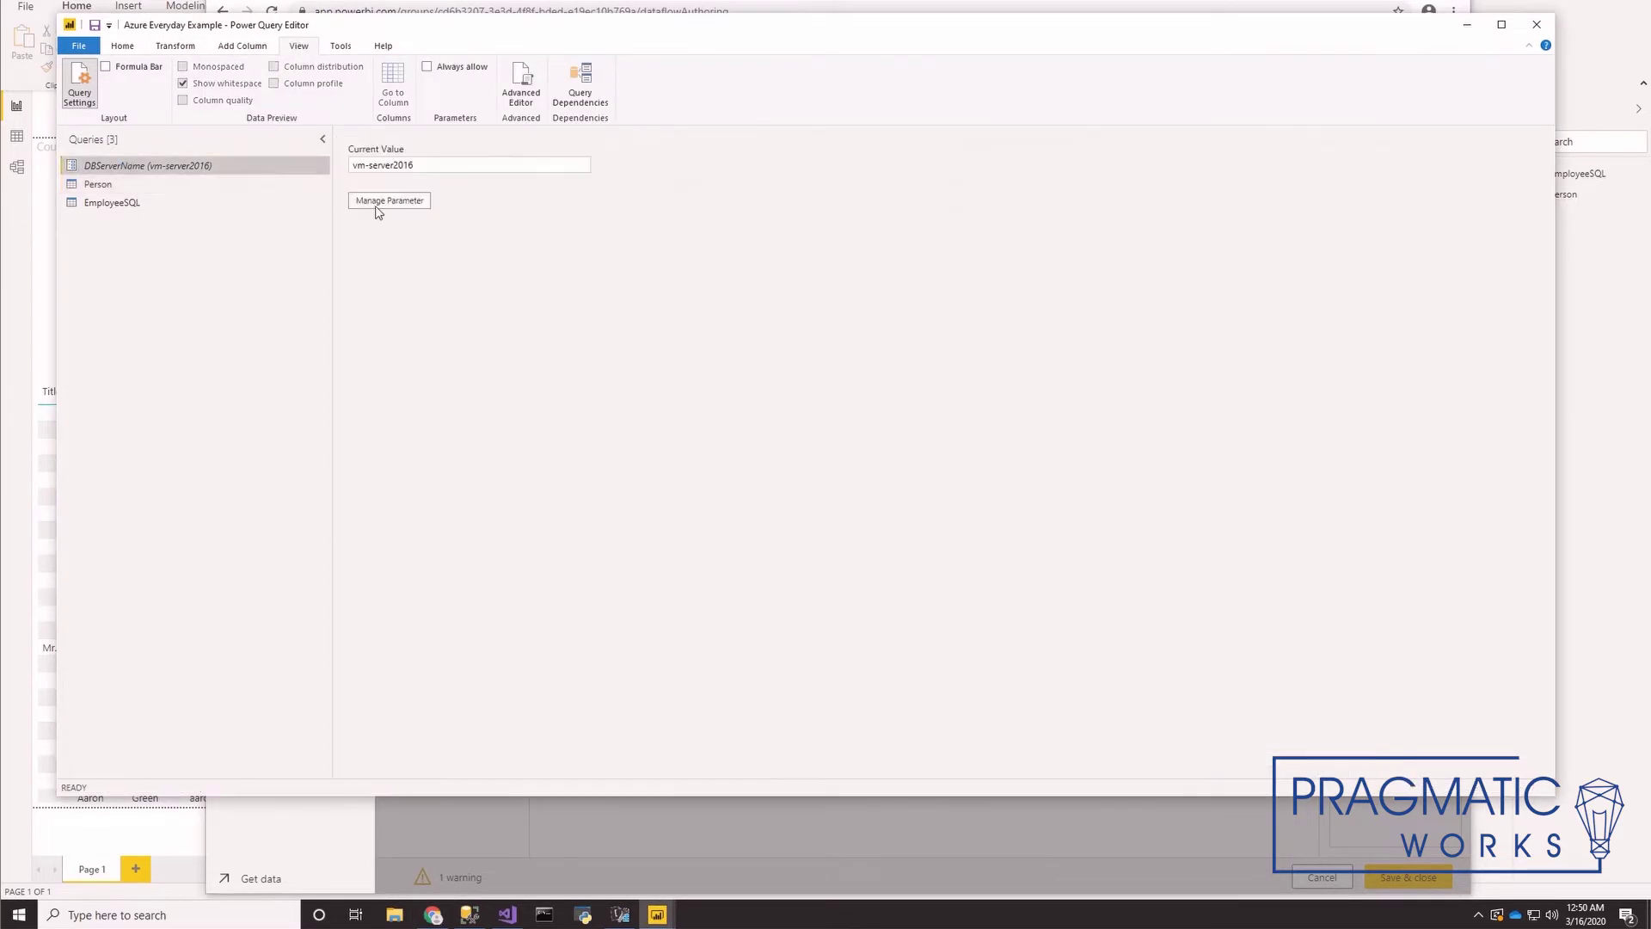
{"action": "left_click_drag", "start_coordinate": [430, 165], "coordinate": [308, 169]}
{"action": "key", "text": "ctrl+c"}
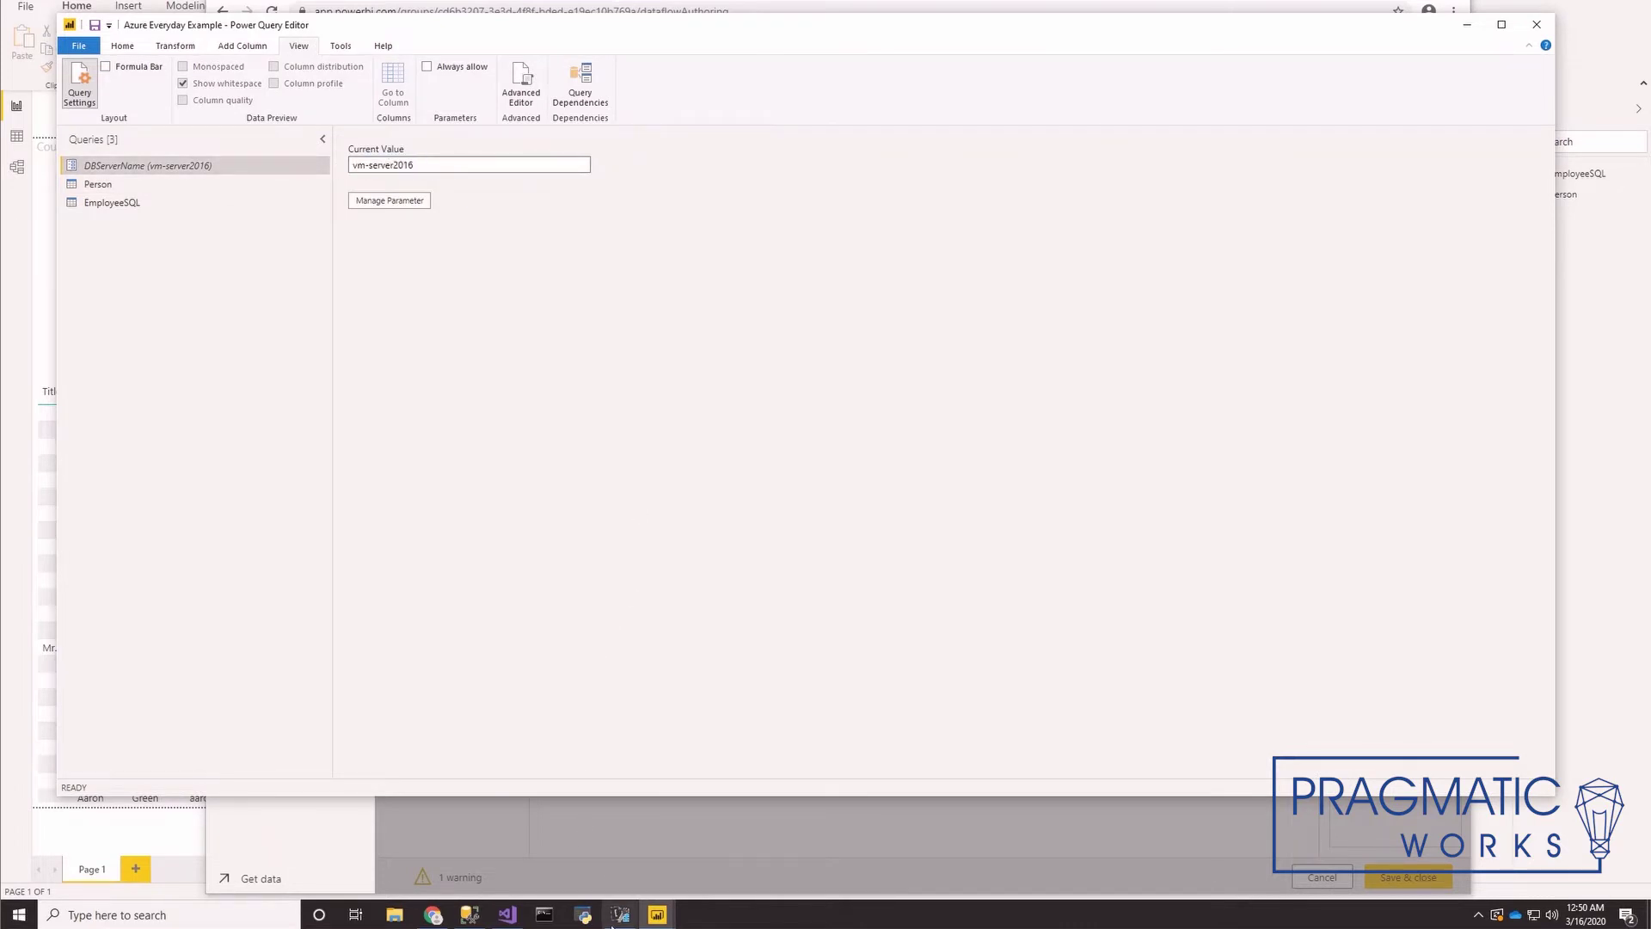
{"action": "left_click", "coordinate": [432, 915]}
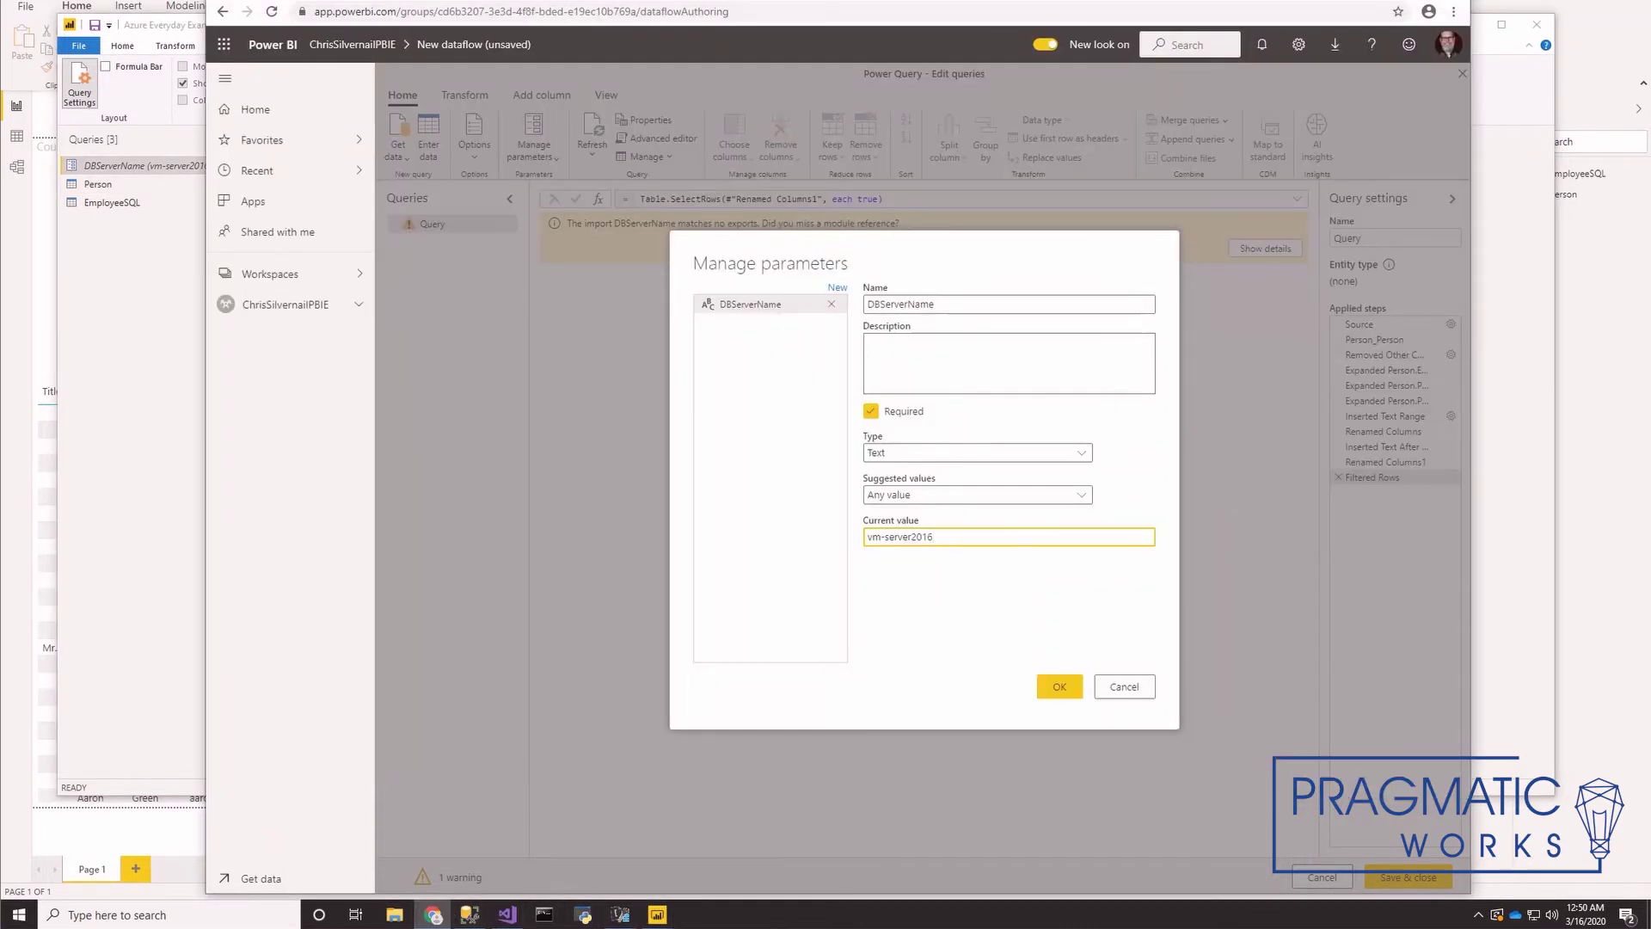
{"action": "left_click_drag", "start_coordinate": [930, 537], "coordinate": [816, 545]}
{"action": "key", "text": "ctrl+v"}
{"action": "left_click", "coordinate": [1059, 688]}
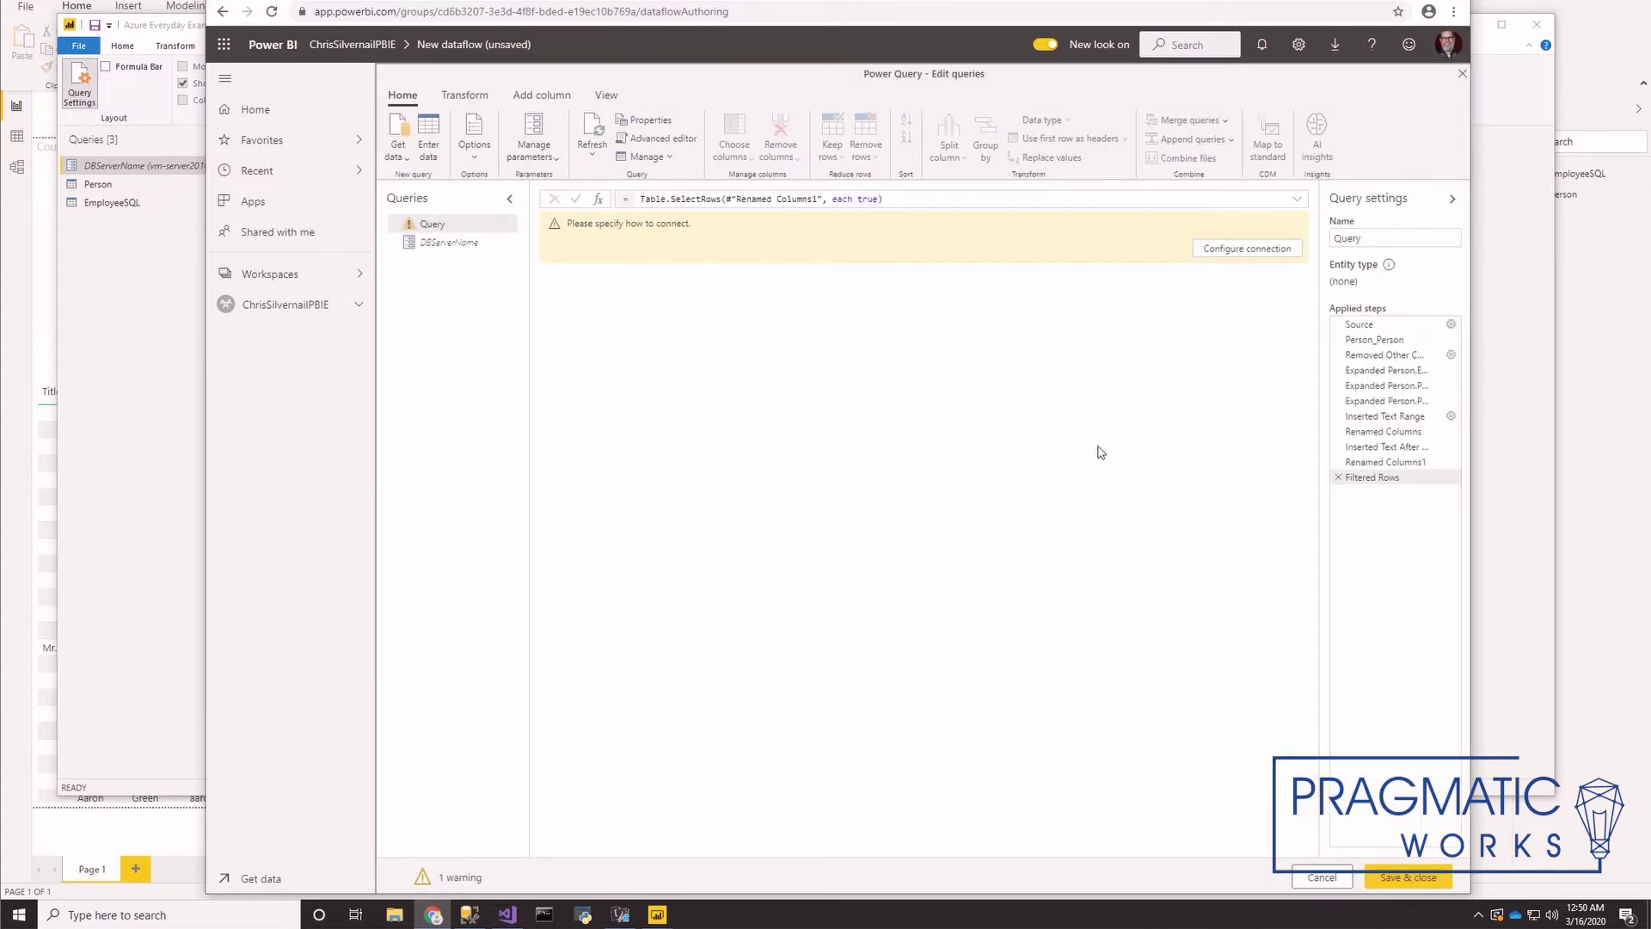
Step: Configure the SQL database connection with credentials so the person rows load
{"action": "left_click", "coordinate": [1252, 254]}
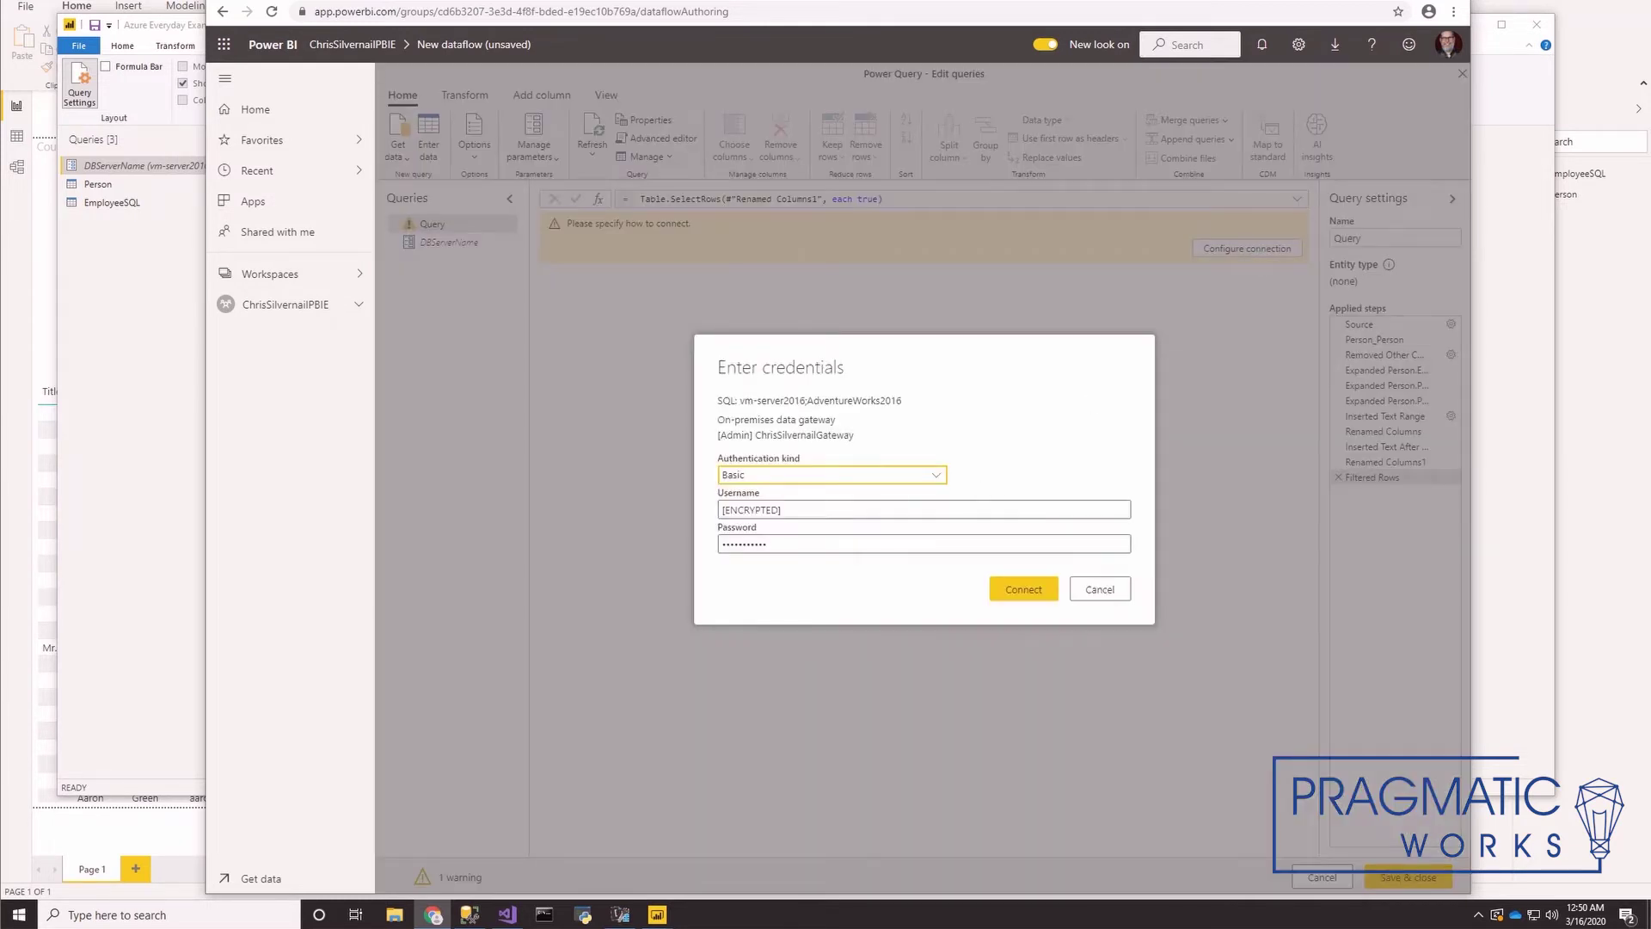
{"action": "left_click", "coordinate": [1017, 592]}
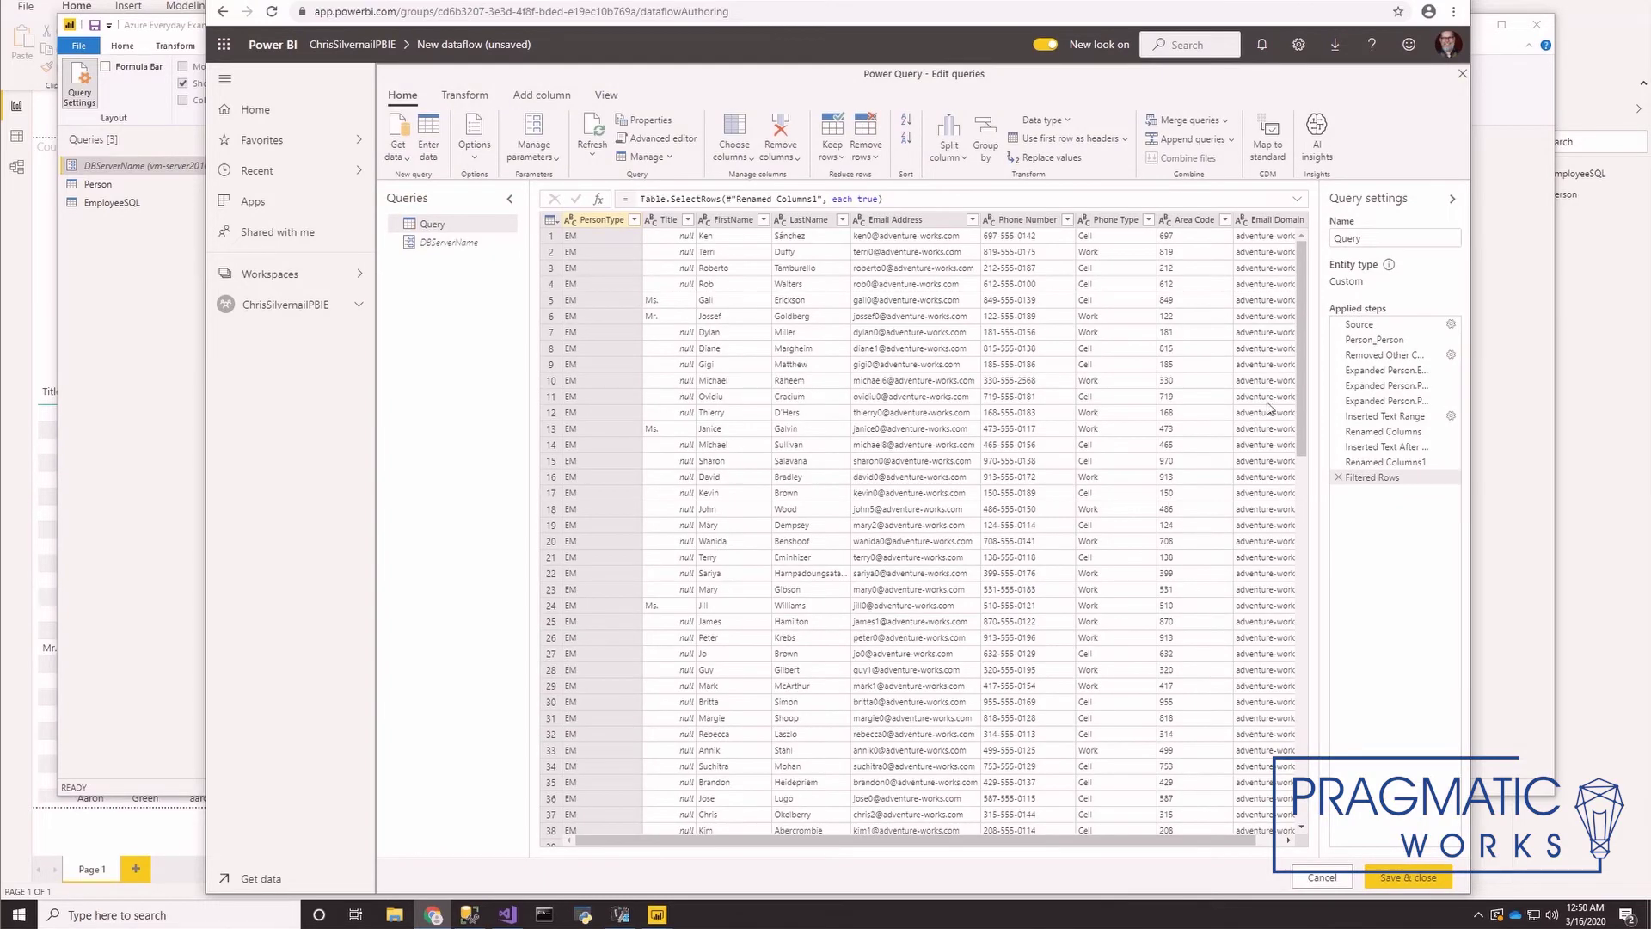
{"action": "left_click_drag", "start_coordinate": [1300, 388], "coordinate": [1301, 545]}
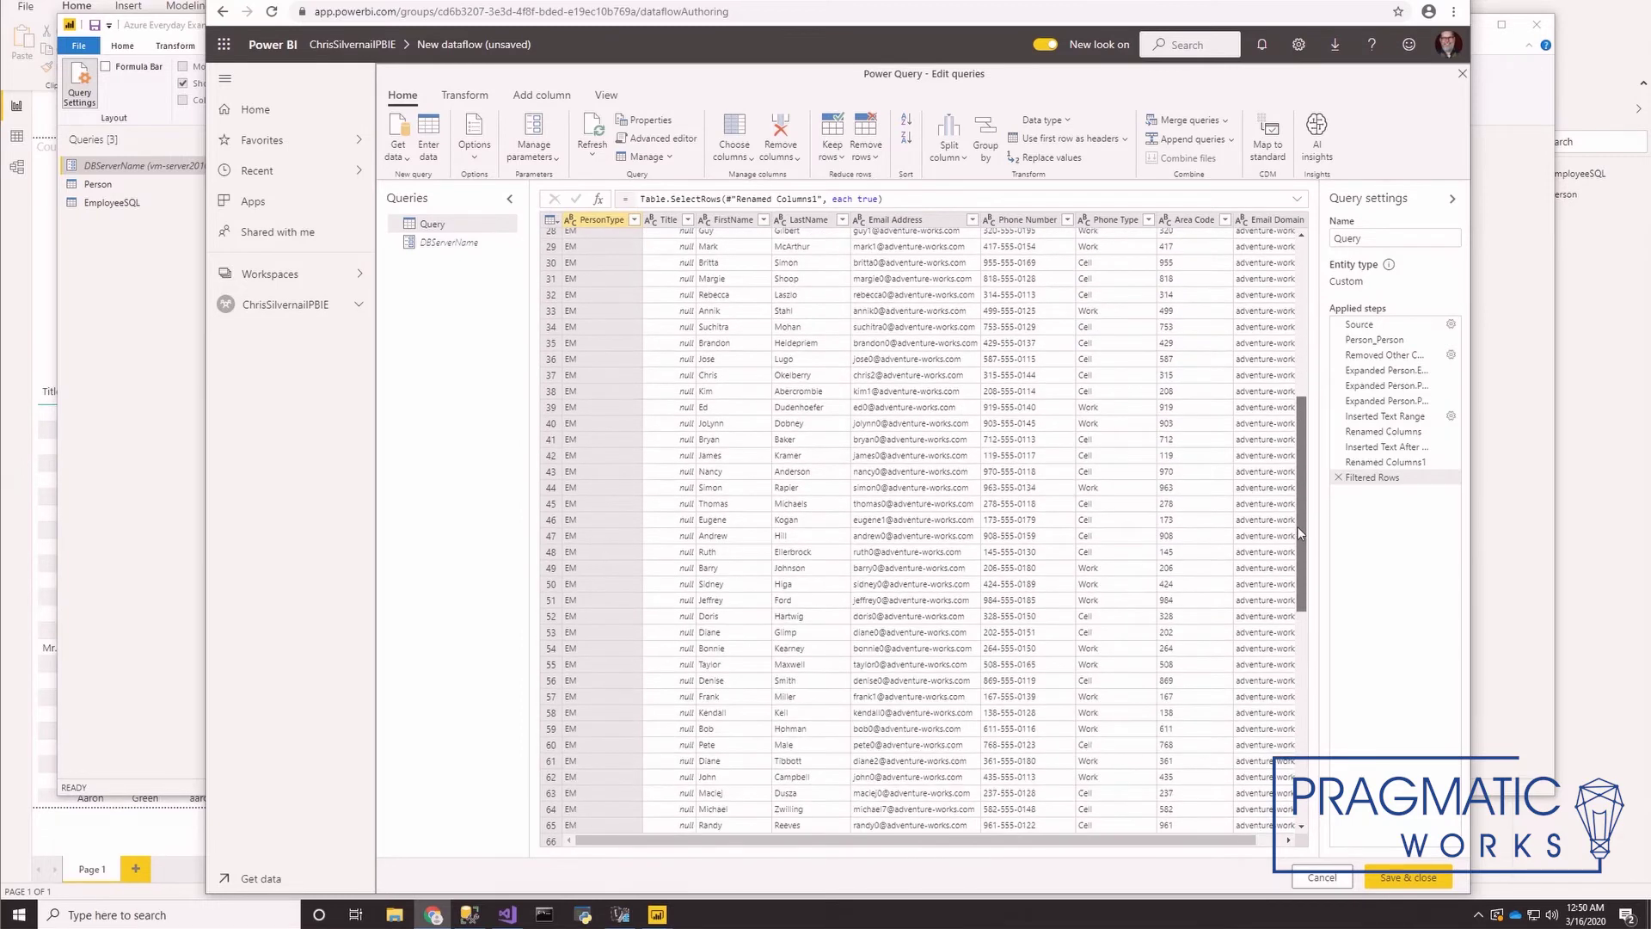
Step: Rename the dataflow query to Person and return to the Desktop query editor
{"action": "double_click", "coordinate": [455, 225]}
{"action": "type", "text": "Person"}
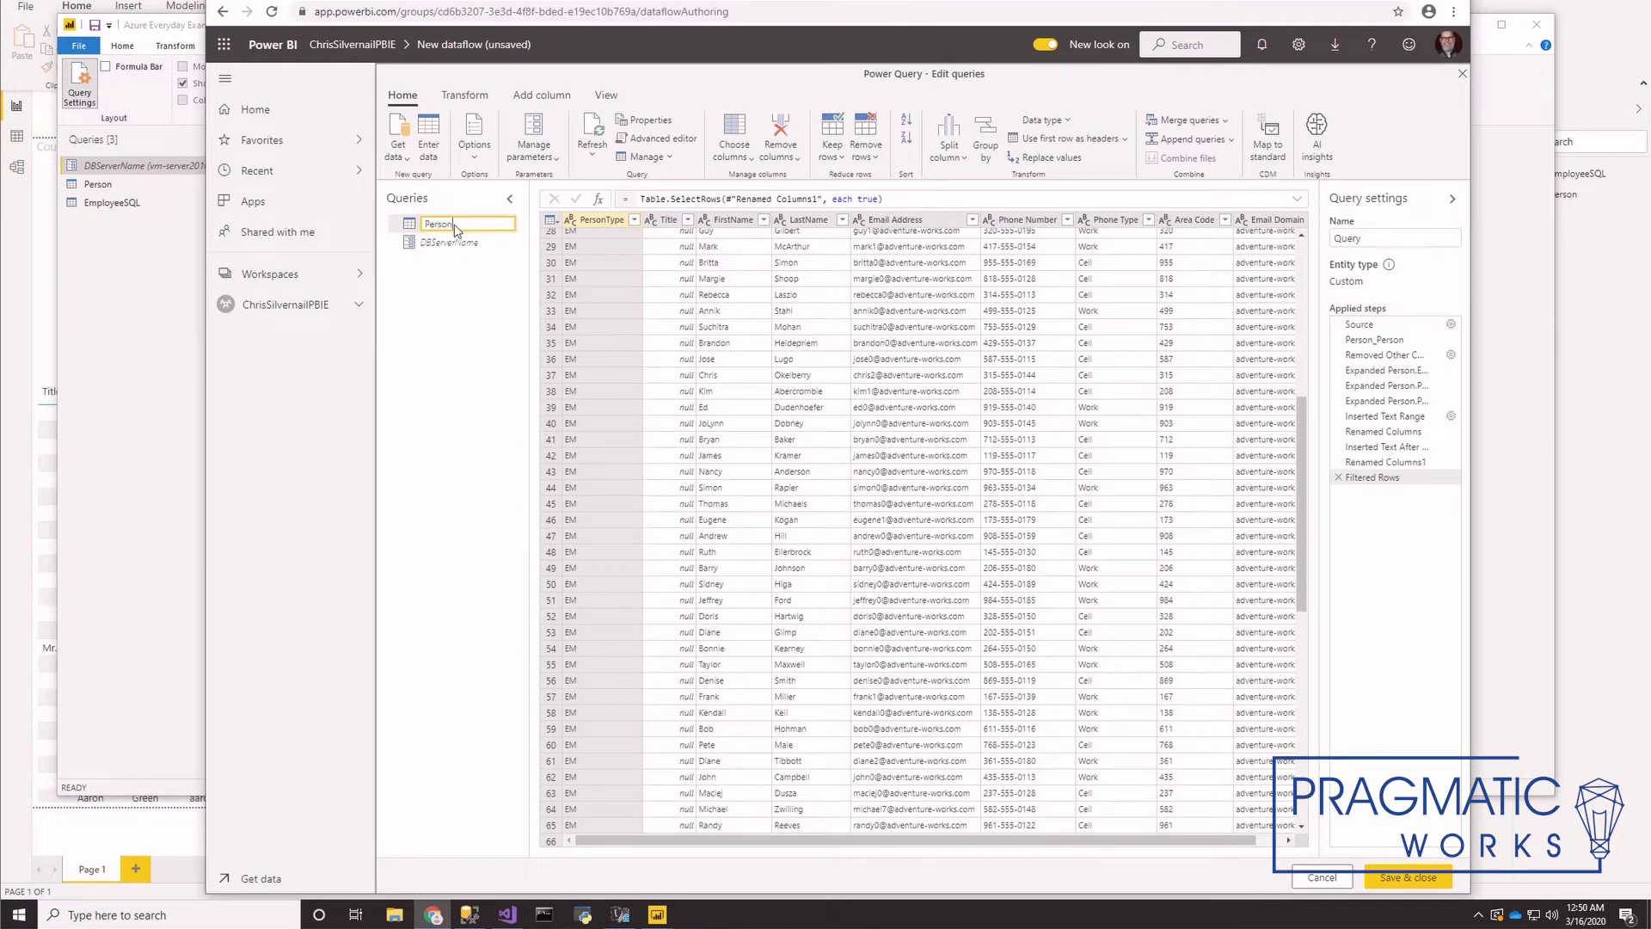
{"action": "key", "text": "Escape"}
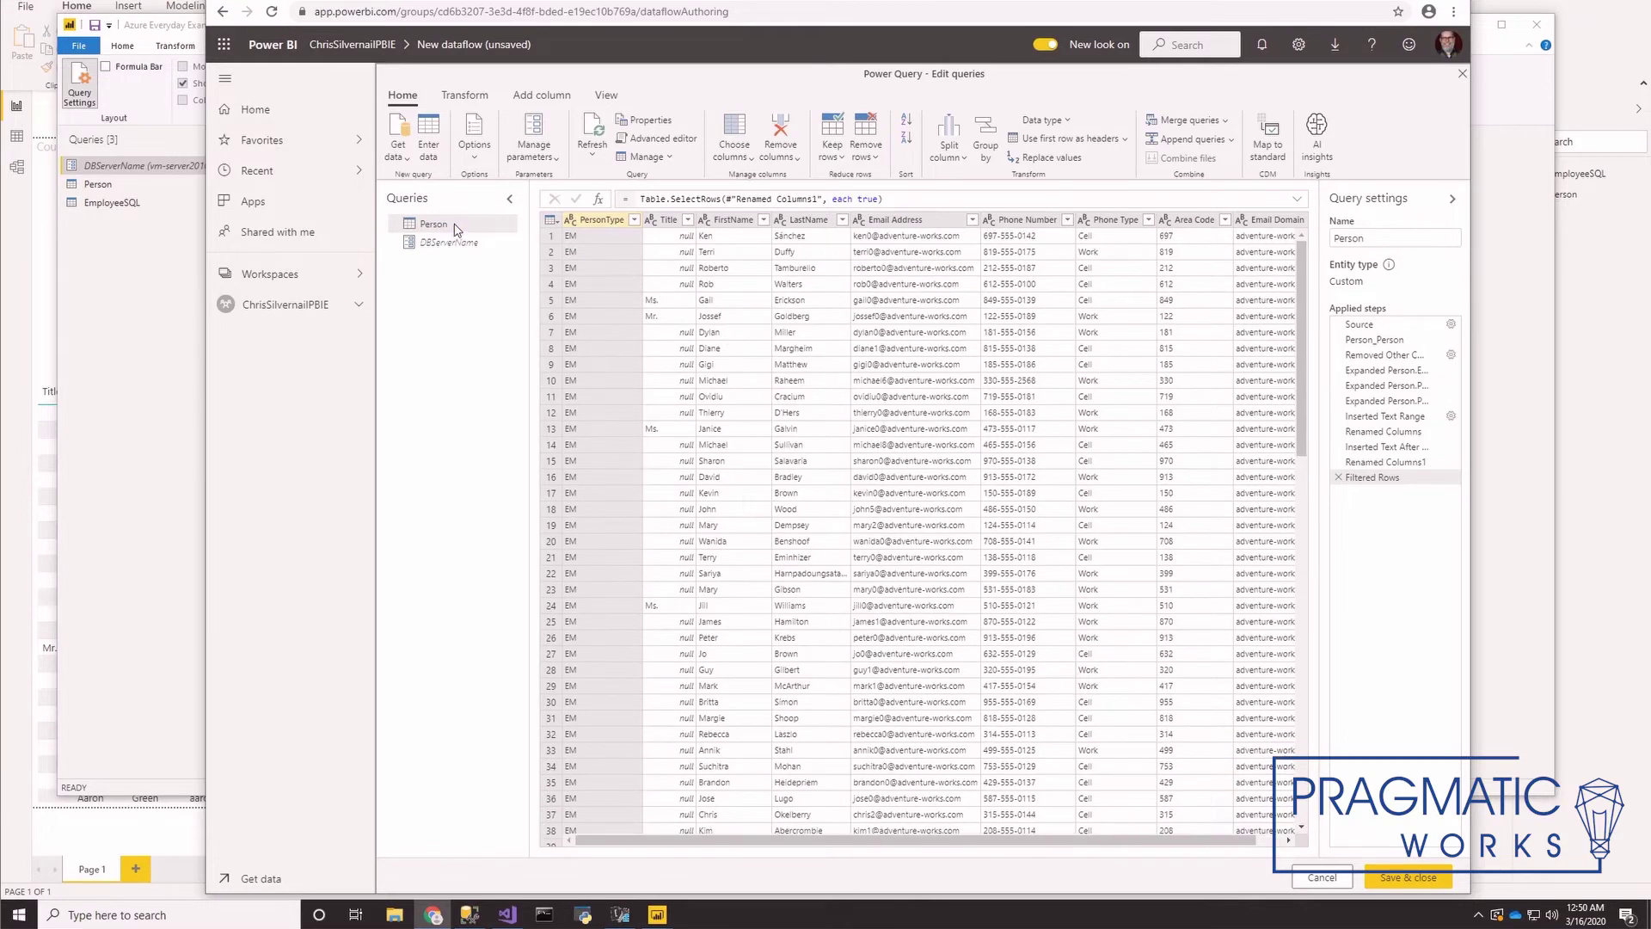
{"action": "left_click", "coordinate": [110, 185]}
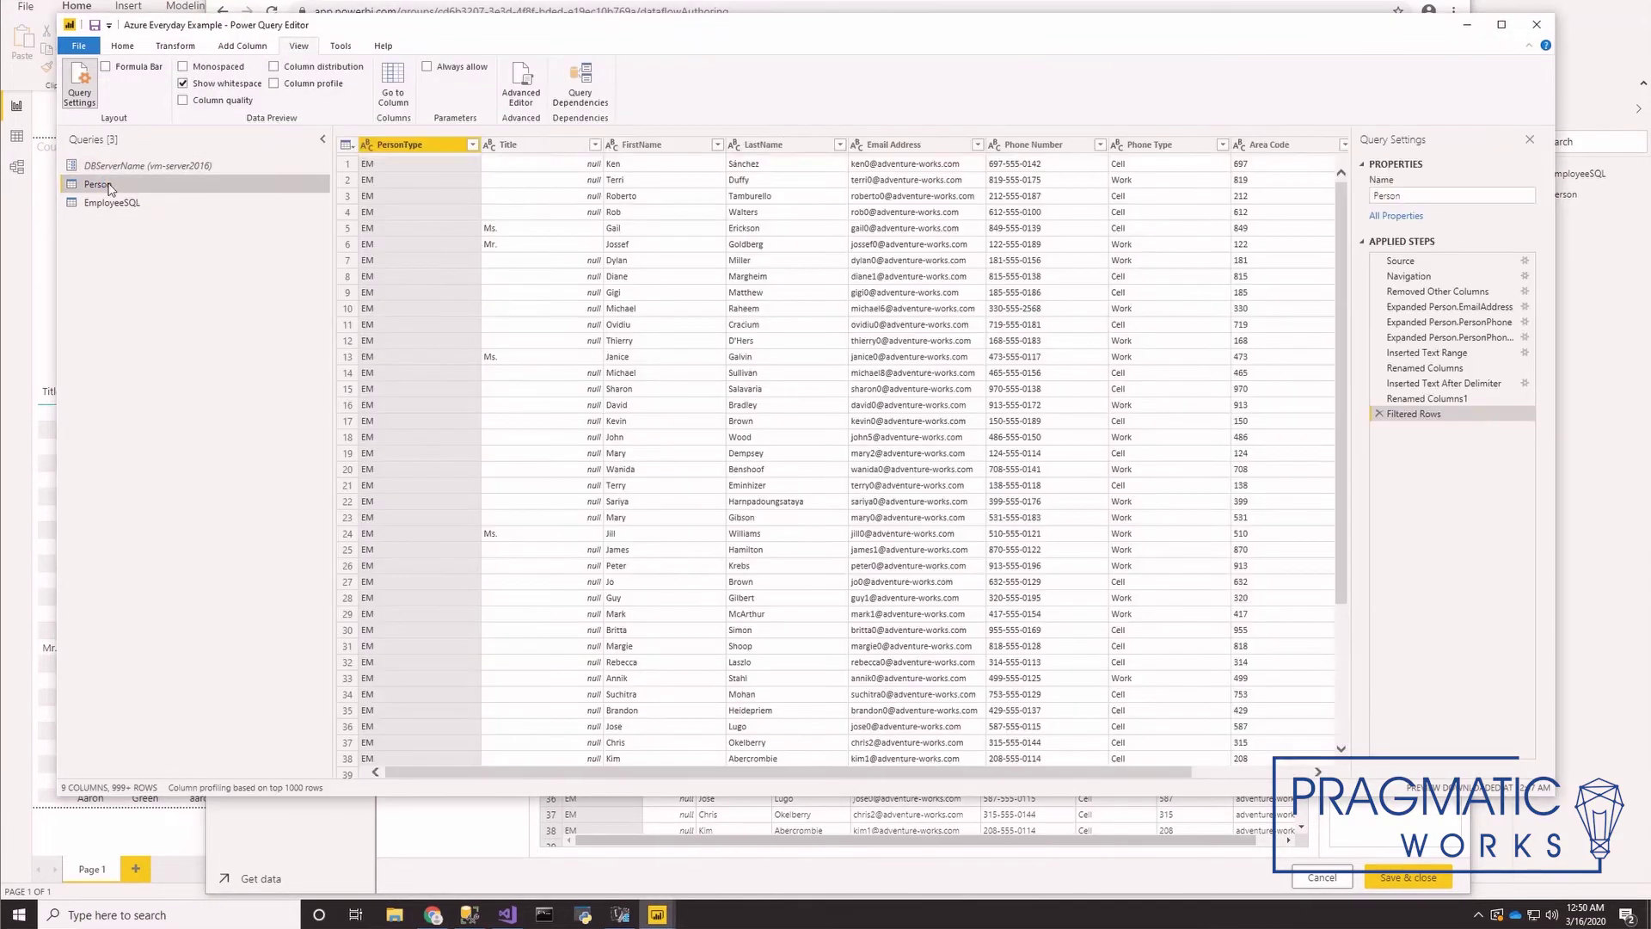
{"action": "left_click", "coordinate": [1357, 830]}
Step: Copy the EmployeeSQL query's M code from Desktop's Advanced Editor and return to the dataflow
{"action": "left_click", "coordinate": [151, 259]}
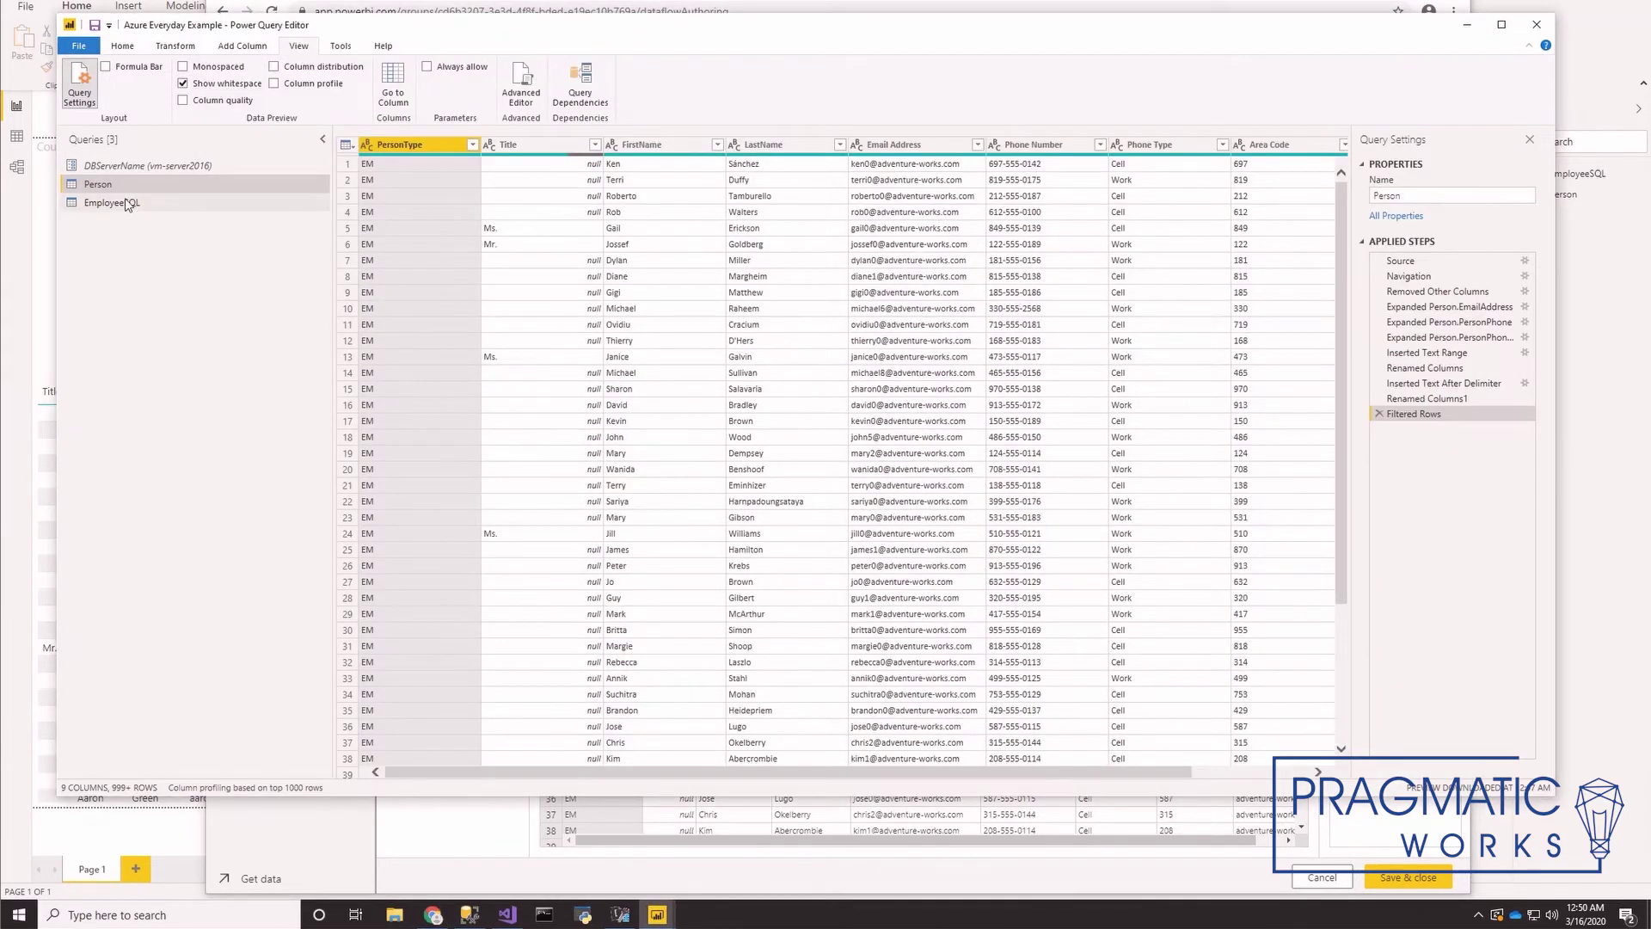
{"action": "left_click", "coordinate": [112, 202]}
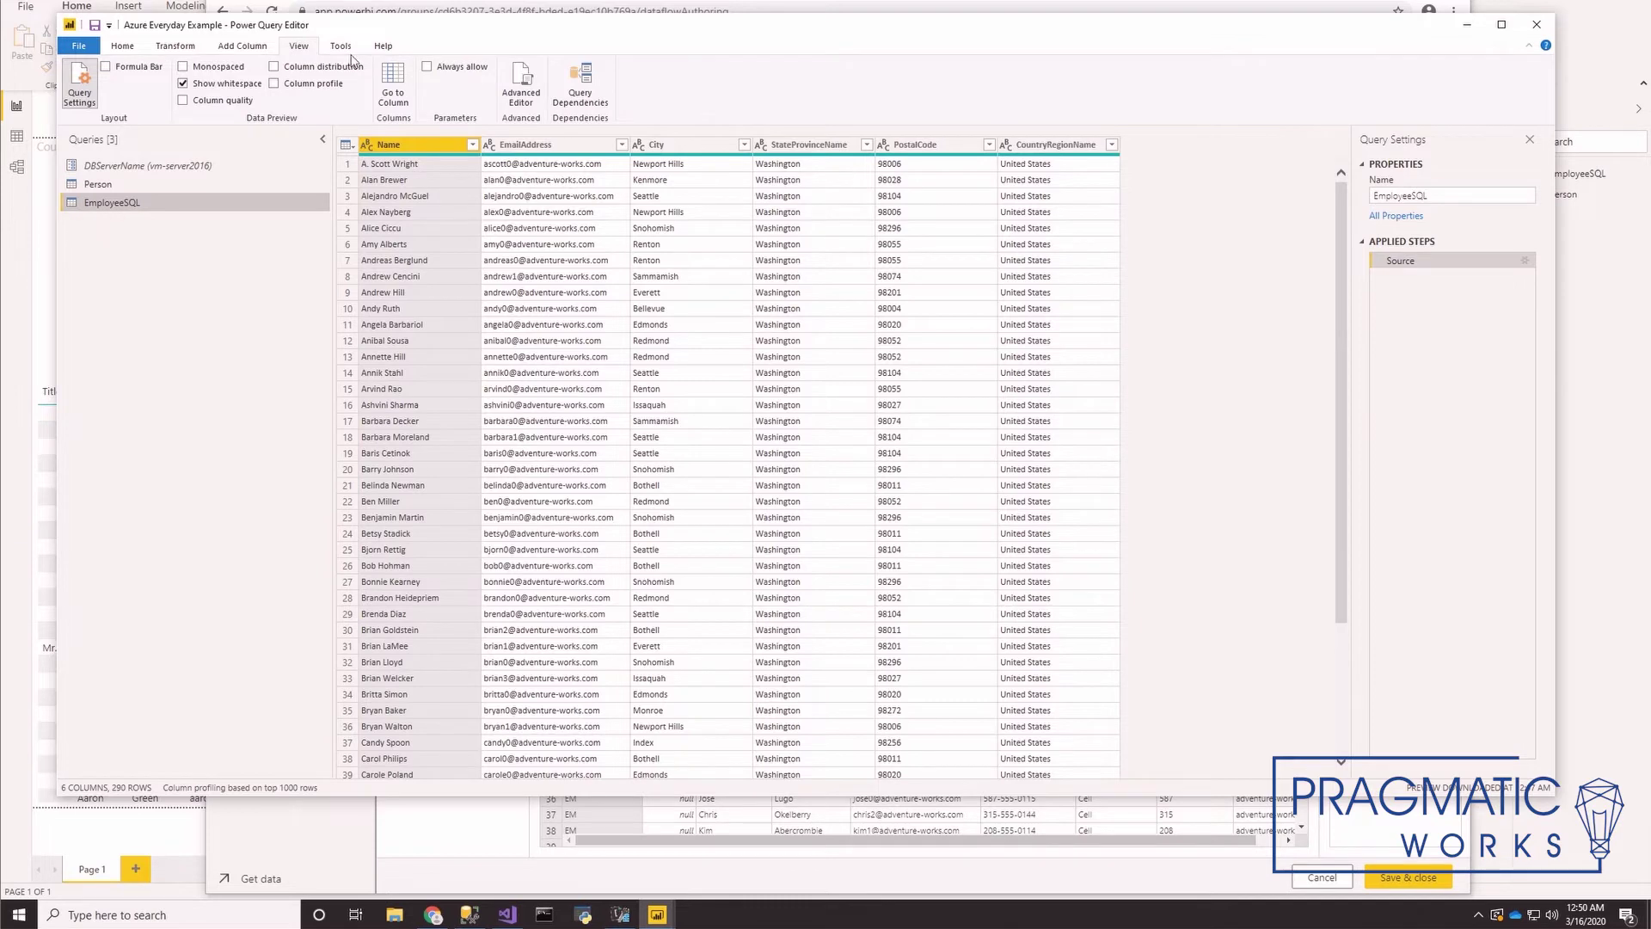
{"action": "left_click", "coordinate": [509, 86]}
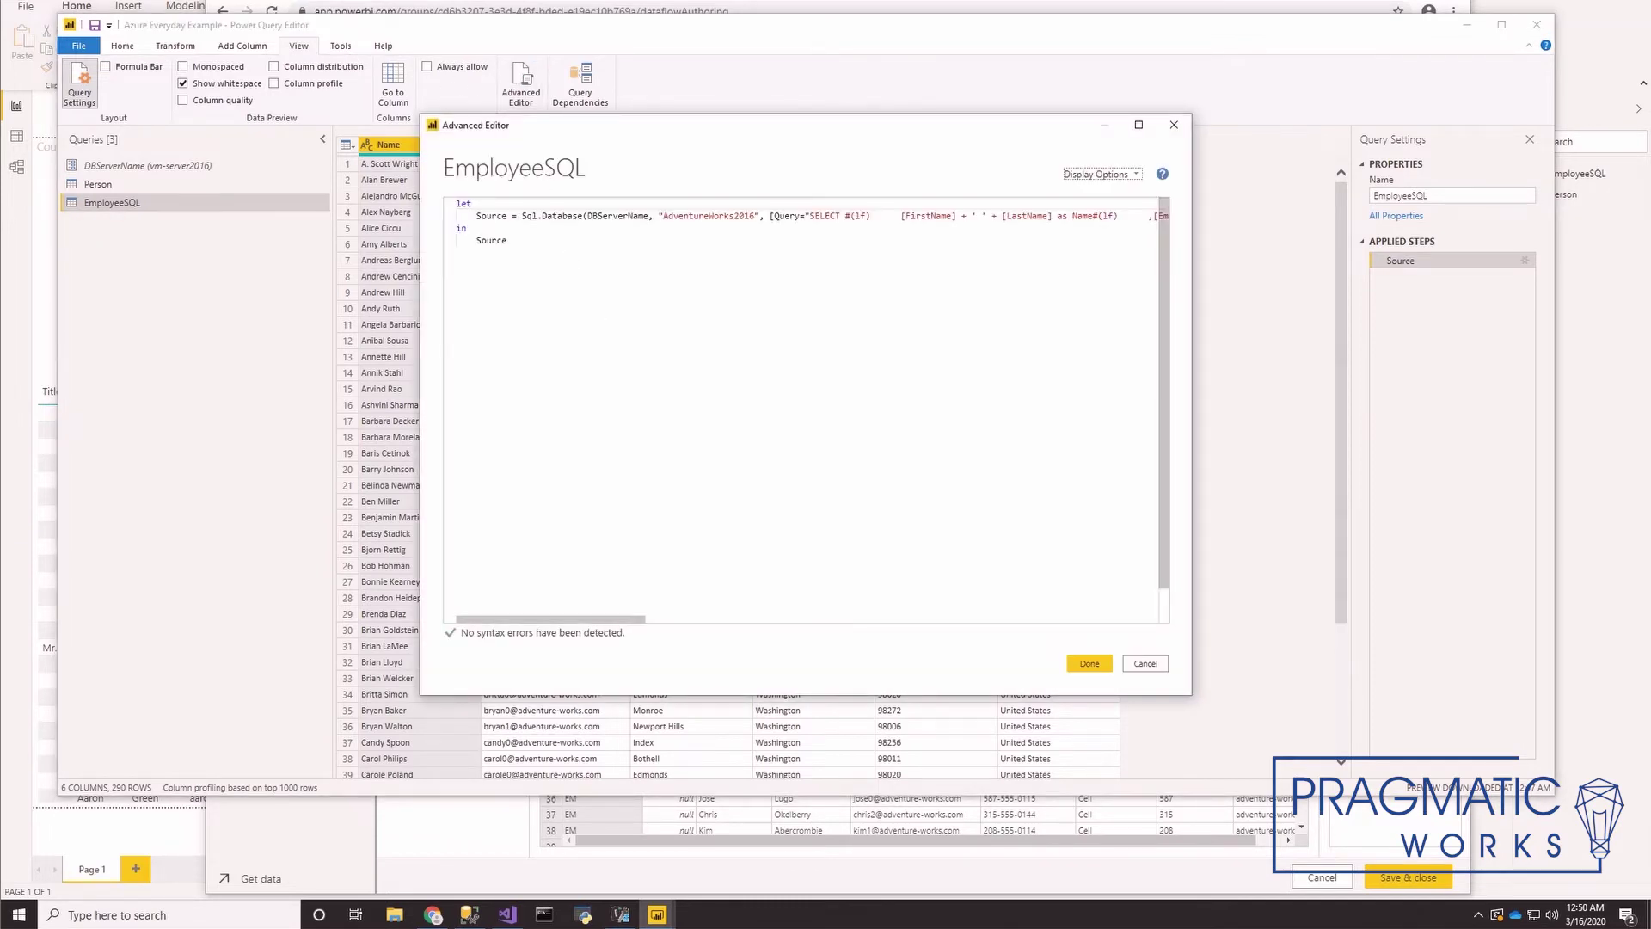
{"action": "left_click", "coordinate": [1089, 663]}
{"action": "left_click", "coordinate": [1241, 880]}
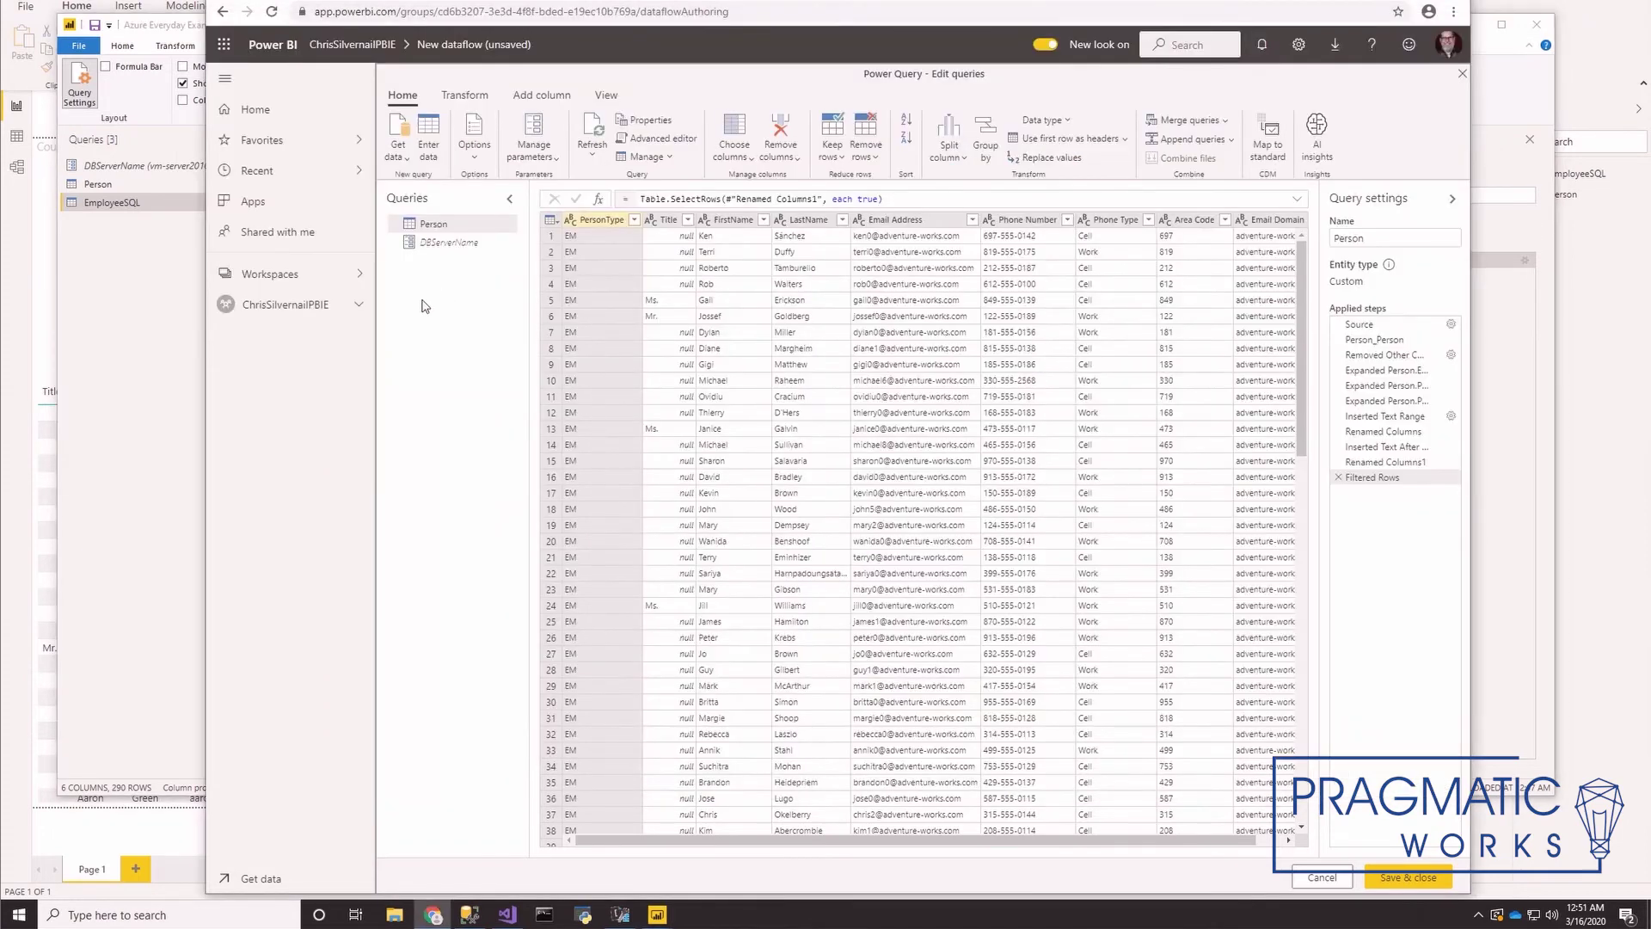
Step: Create a blank query from the pasted EmployeeSQL code and allow its native SQL query to run
{"action": "left_click", "coordinate": [405, 161]}
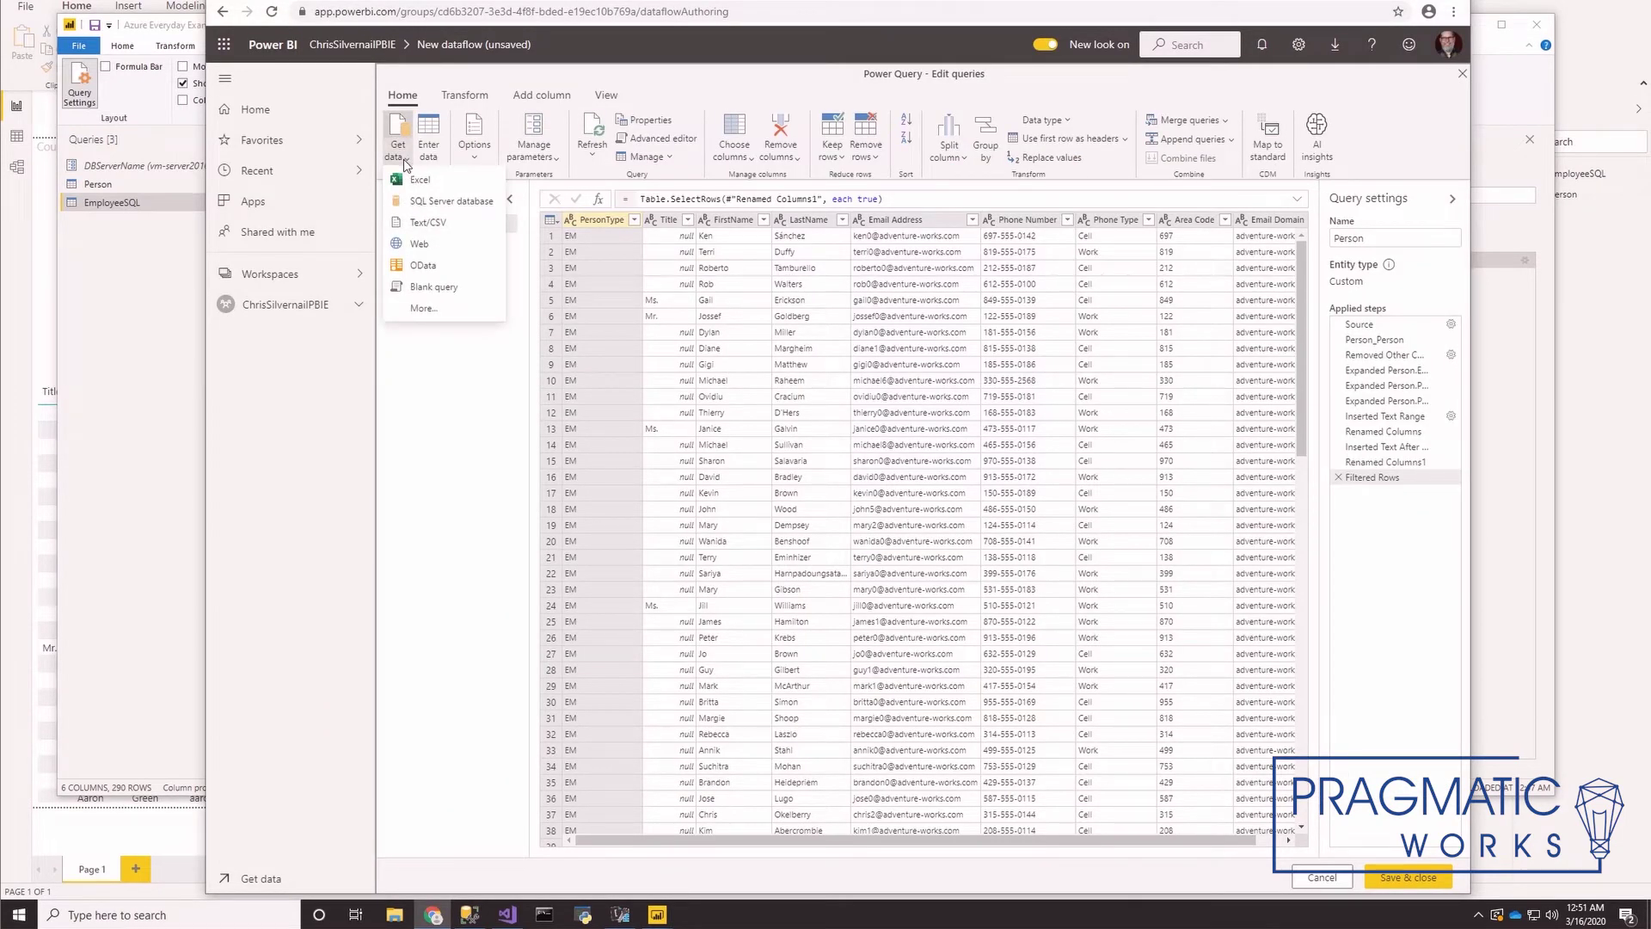
{"action": "left_click", "coordinate": [421, 291]}
{"action": "key", "text": "ctrl+a"}
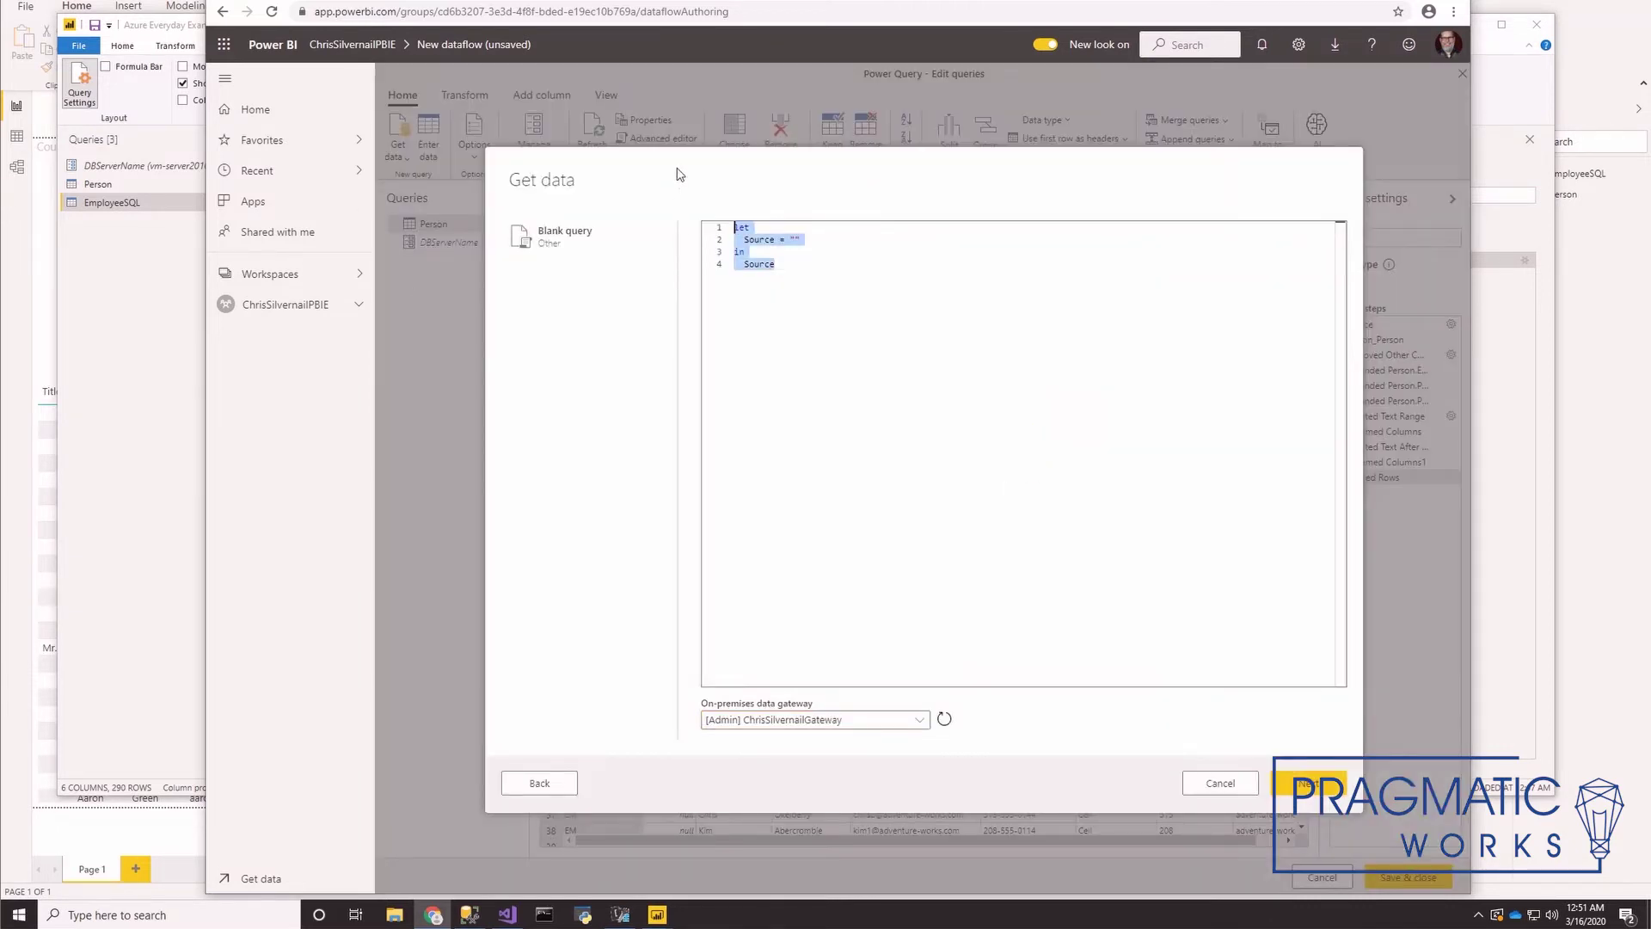
{"action": "key", "text": "ctrl+v"}
{"action": "left_click", "coordinate": [1291, 780]}
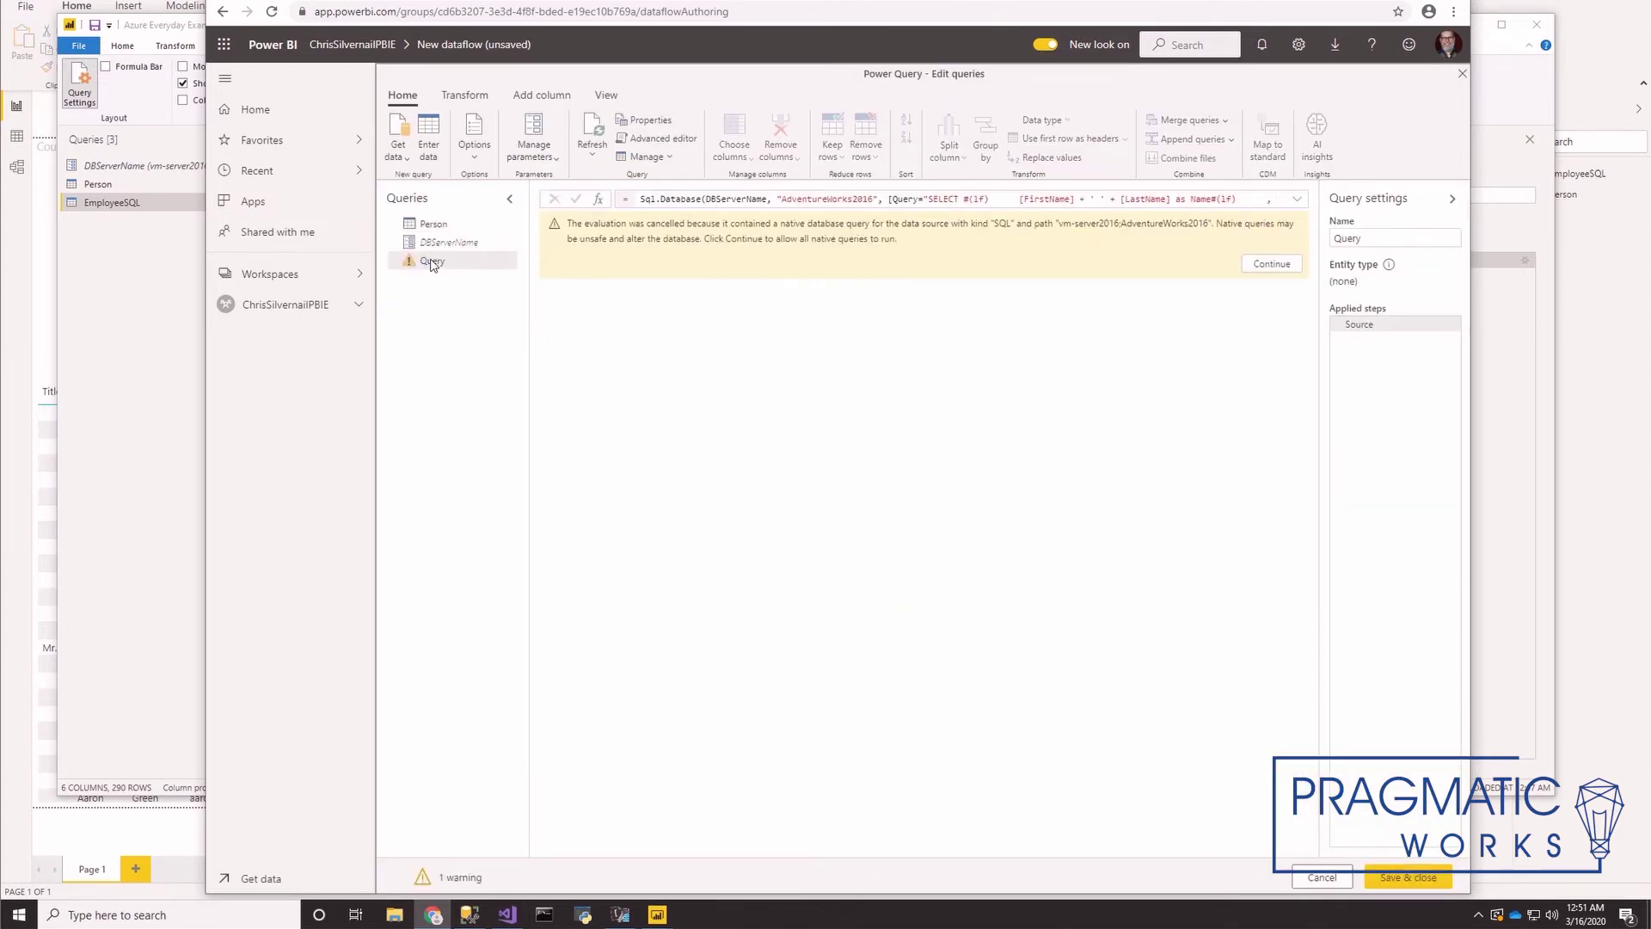
{"action": "left_click", "coordinate": [1262, 266]}
{"action": "left_click", "coordinate": [1268, 268]}
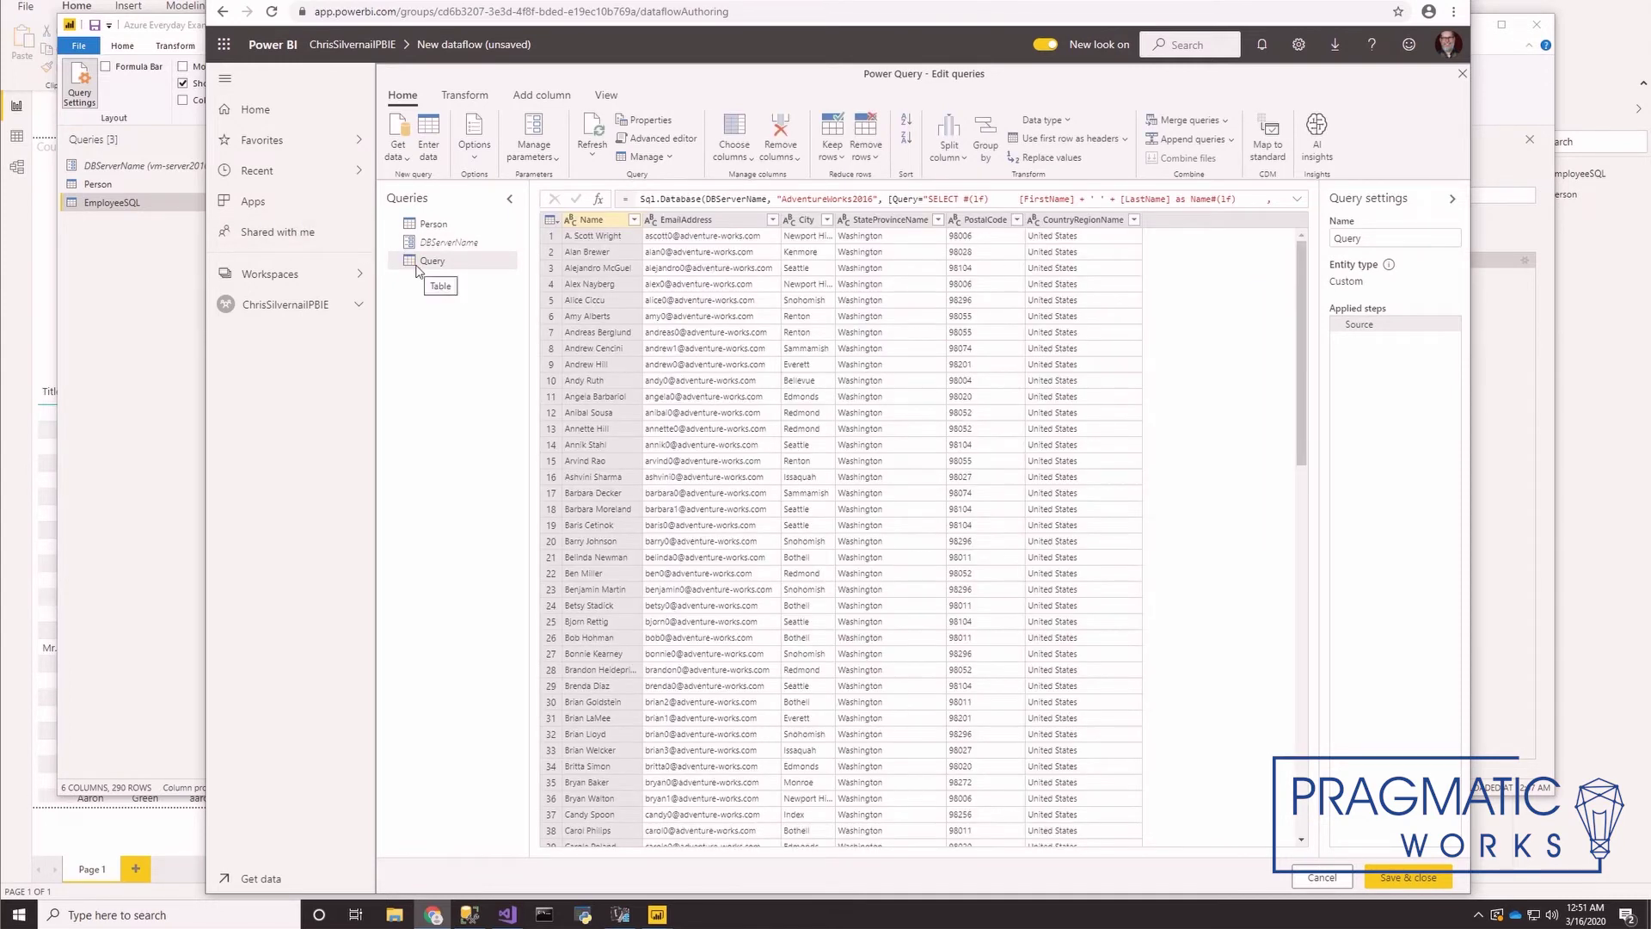
Step: Rename the new query to EmployeeSQL and save and close the dataflow queries
{"action": "double_click", "coordinate": [439, 261]}
{"action": "type", "text": "E"}
{"action": "key", "text": "Return"}
{"action": "left_click", "coordinate": [1398, 877]}
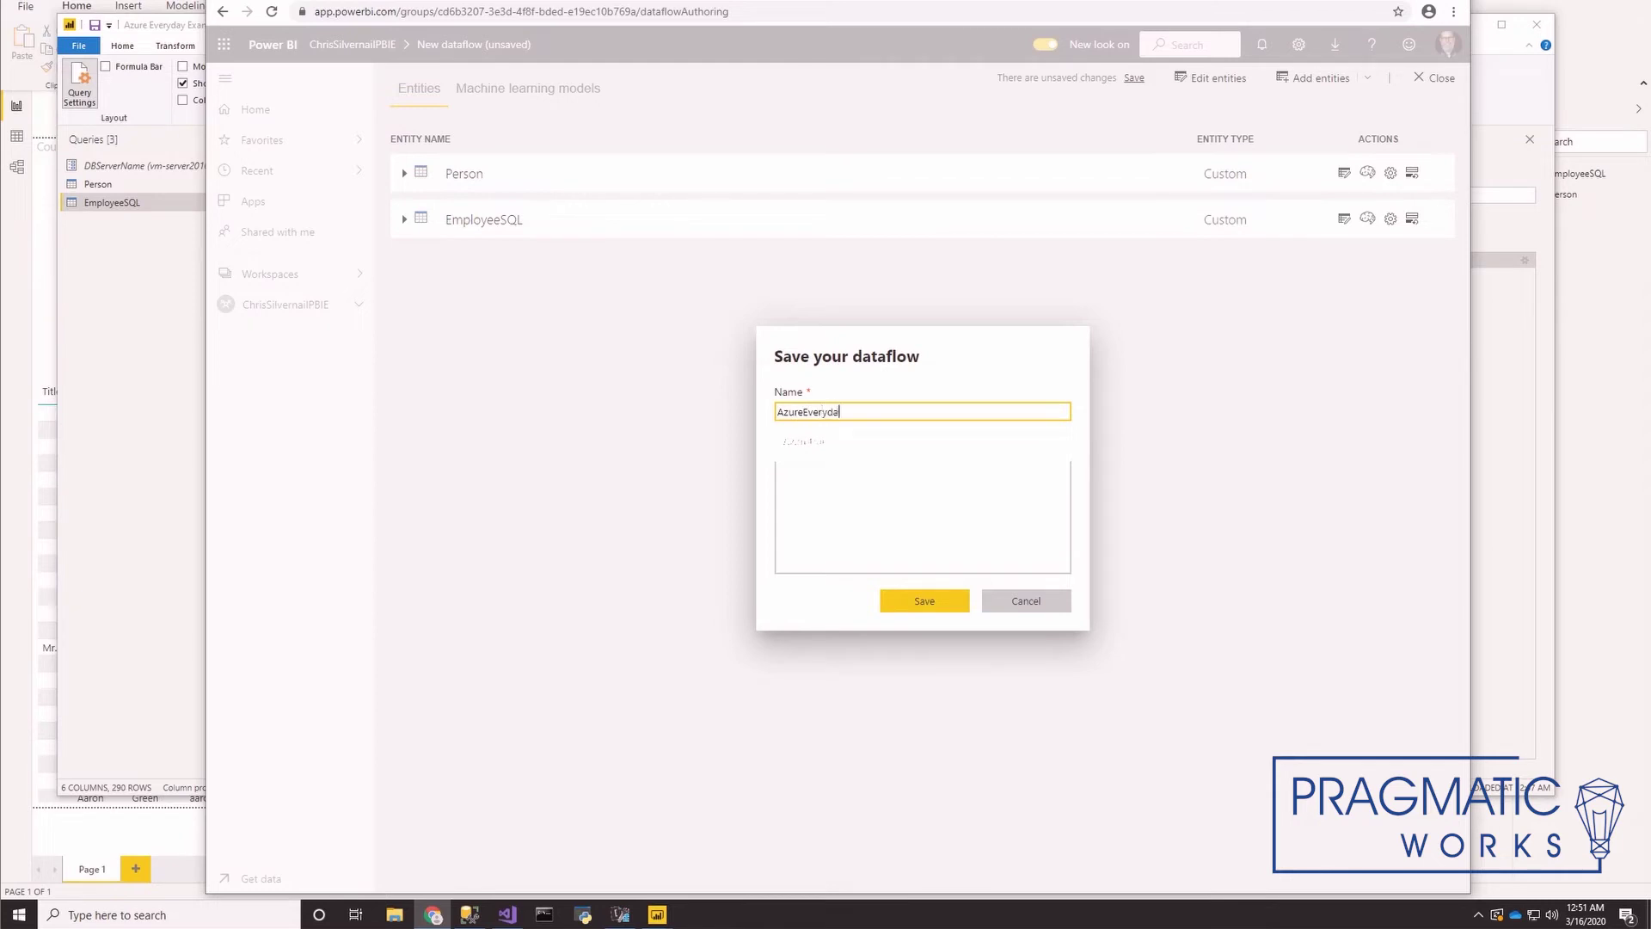
Step: Save the dataflow as 'AzureEveryday Walkthrough' and refresh it now
{"action": "type", "text": "y Walkthrough"}
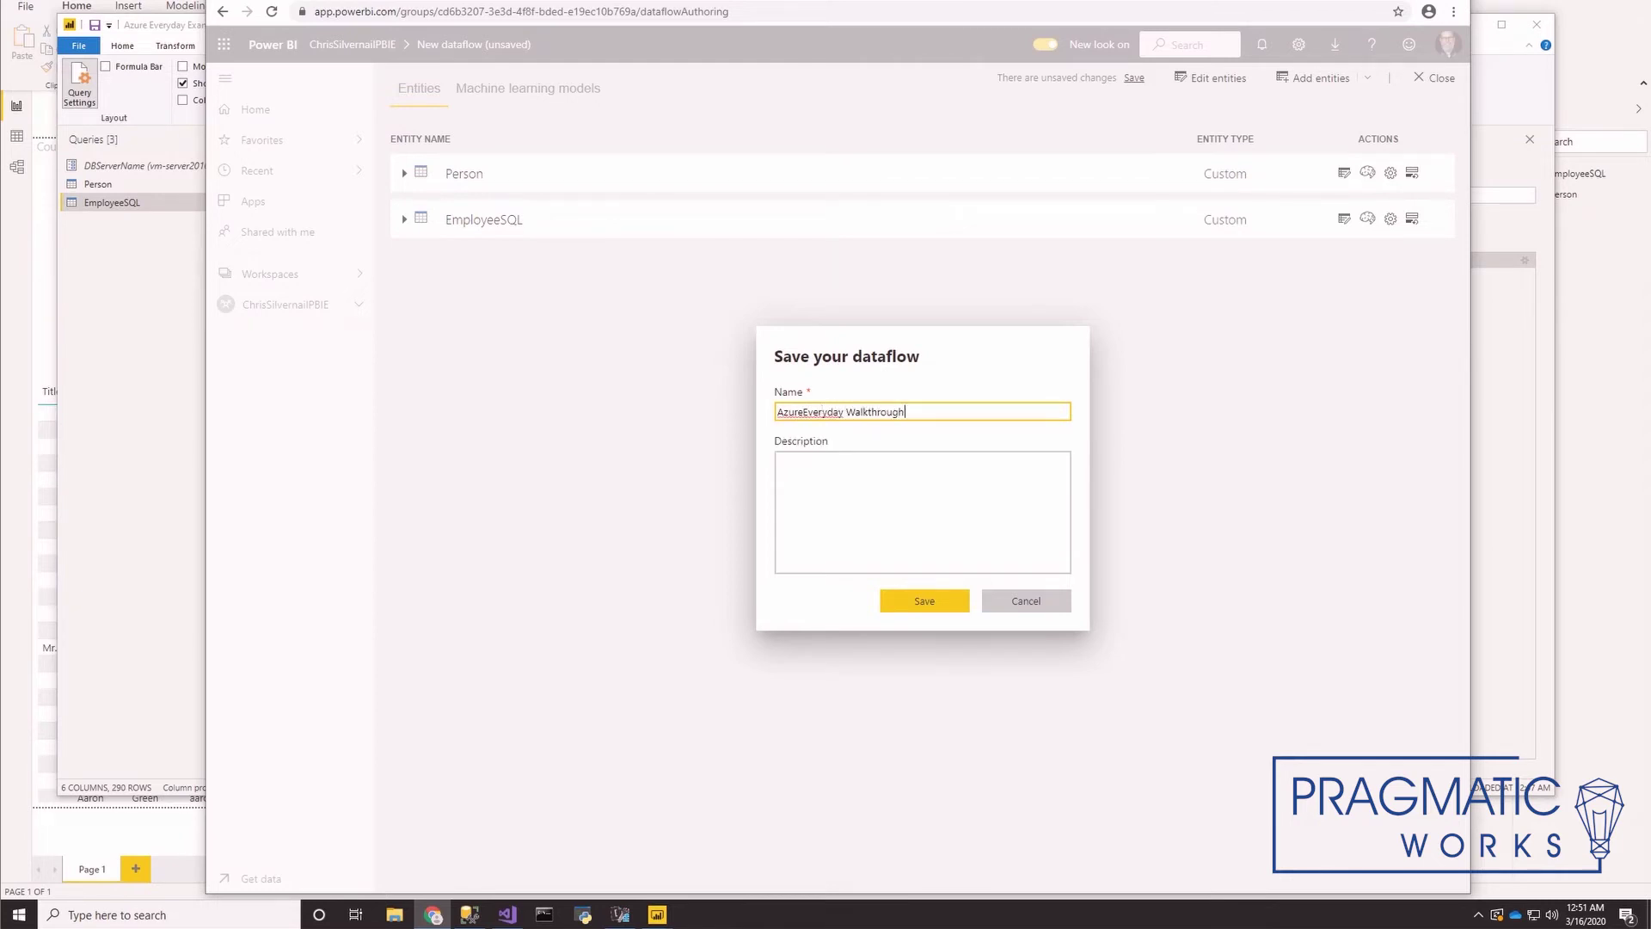
{"action": "left_click", "coordinate": [923, 602]}
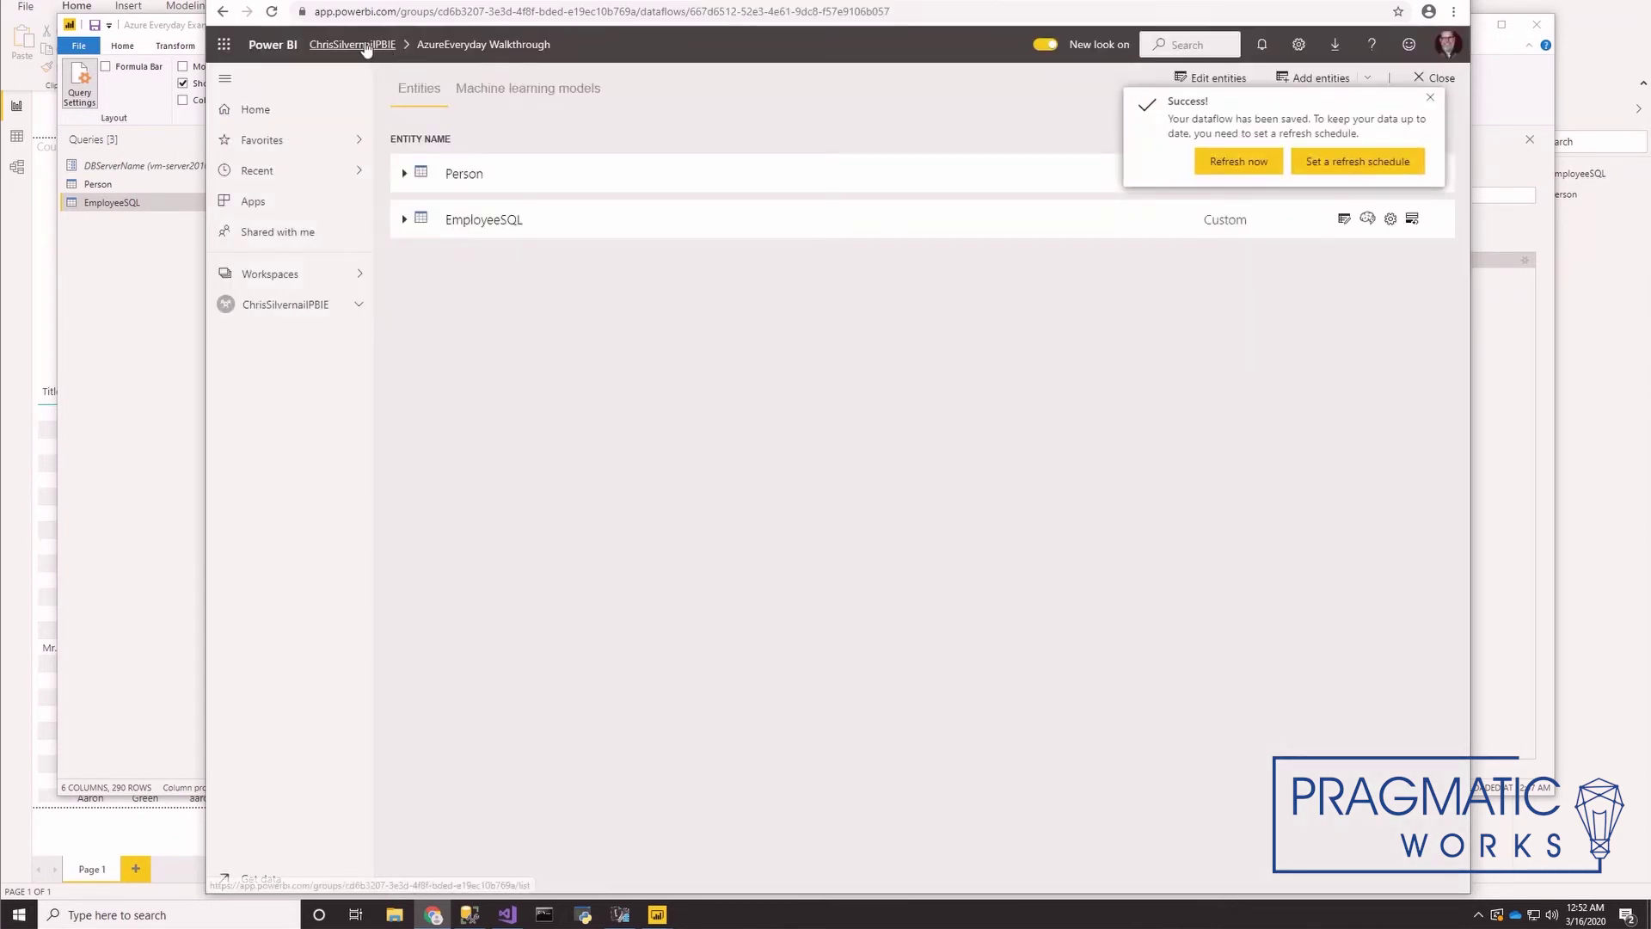
{"action": "left_click", "coordinate": [1239, 162]}
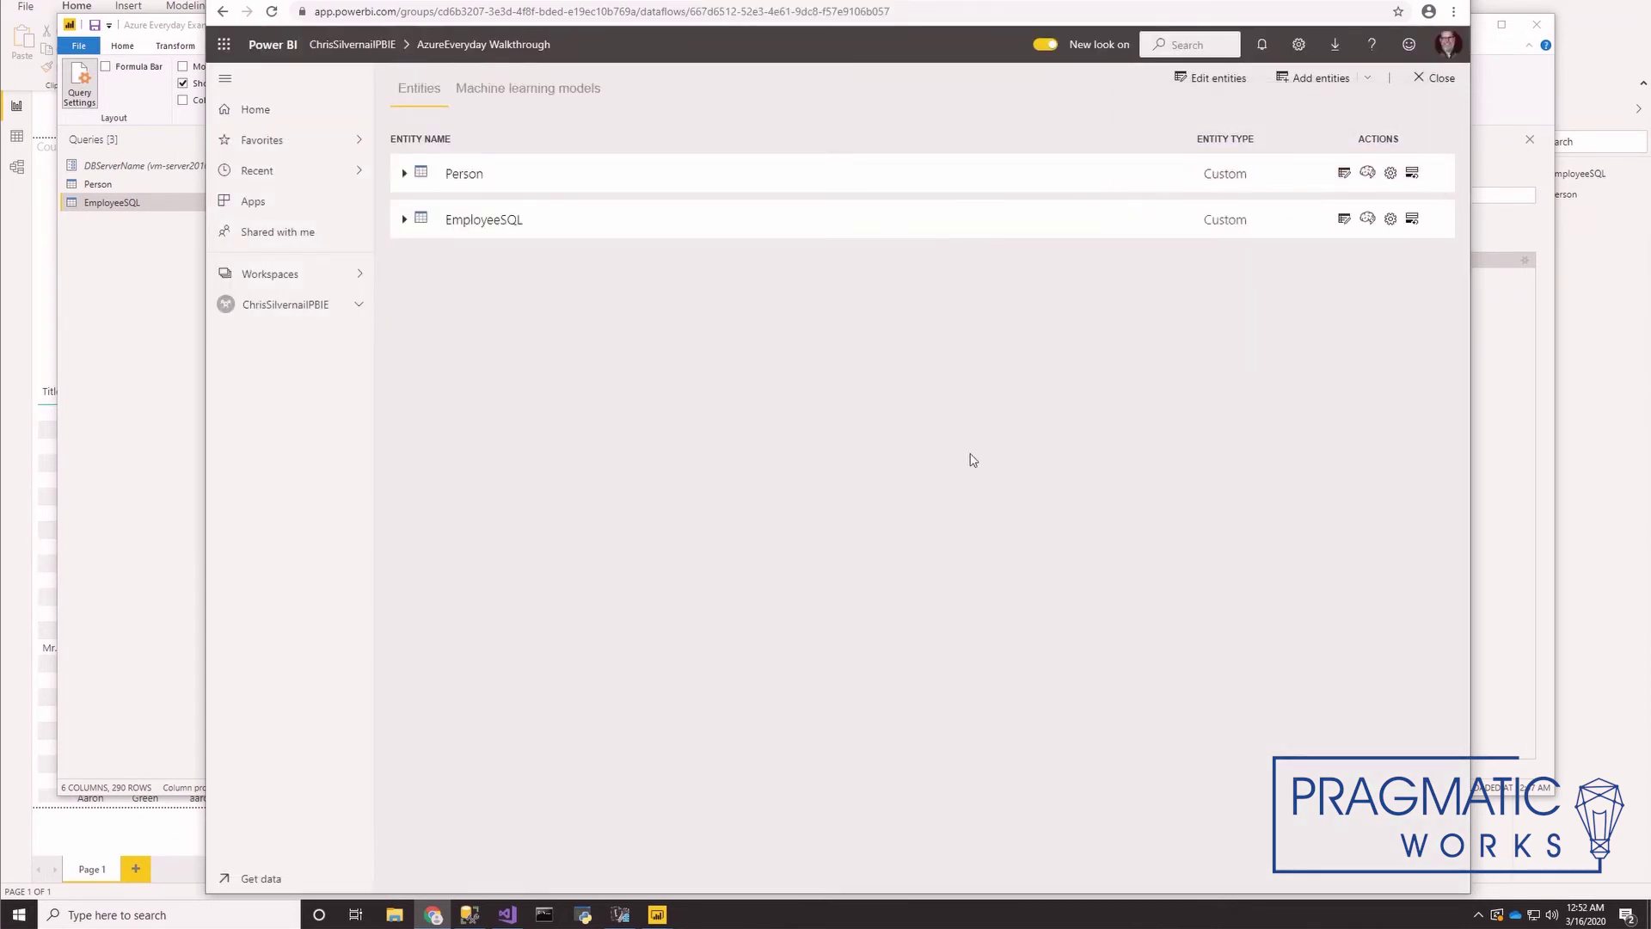
Step: Check the AzureEveryday Walkthrough dataflow in the workspace's Dataflows list, then return to Power BI Desktop
{"action": "left_click", "coordinate": [352, 44]}
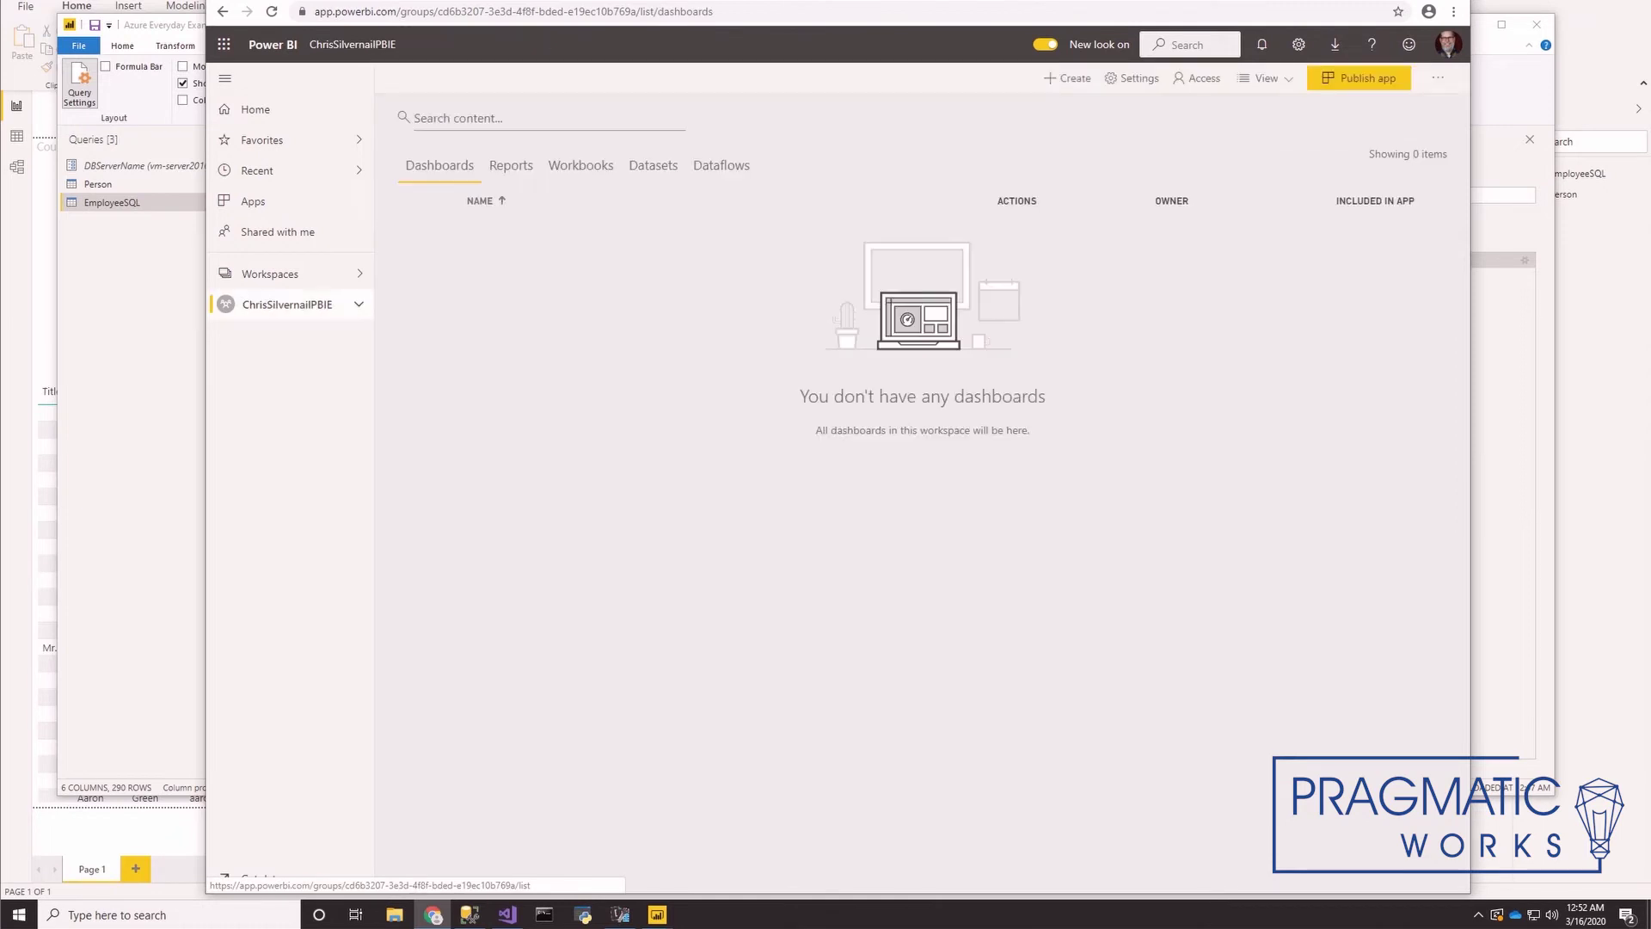
{"action": "left_click", "coordinate": [719, 166]}
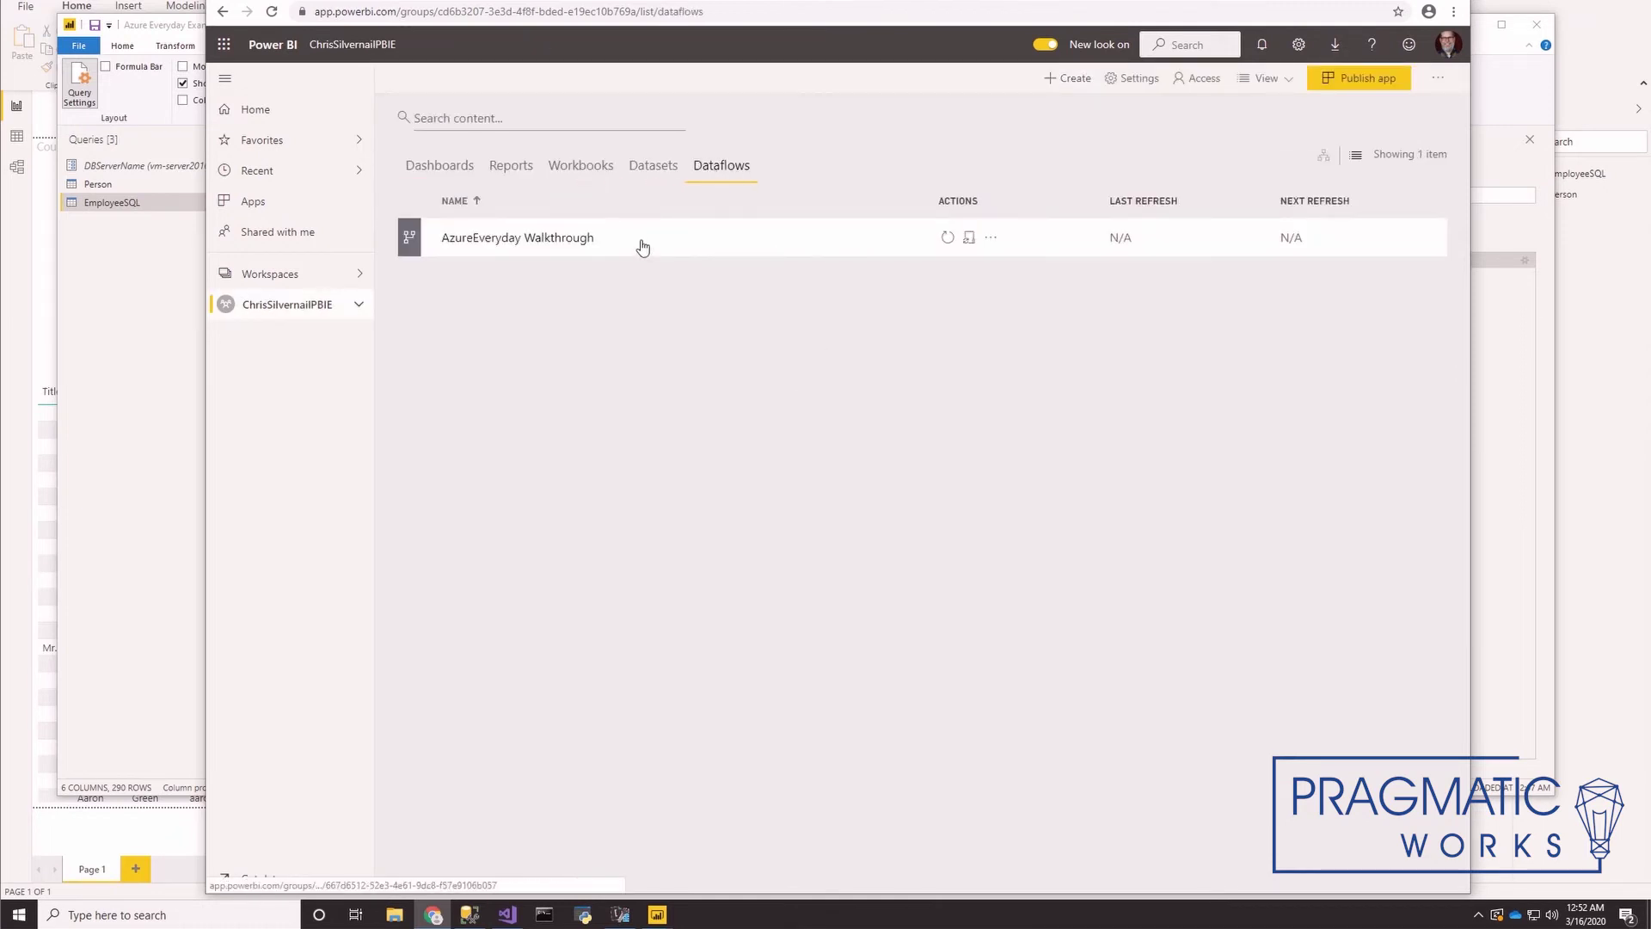
{"action": "left_click", "coordinate": [568, 249]}
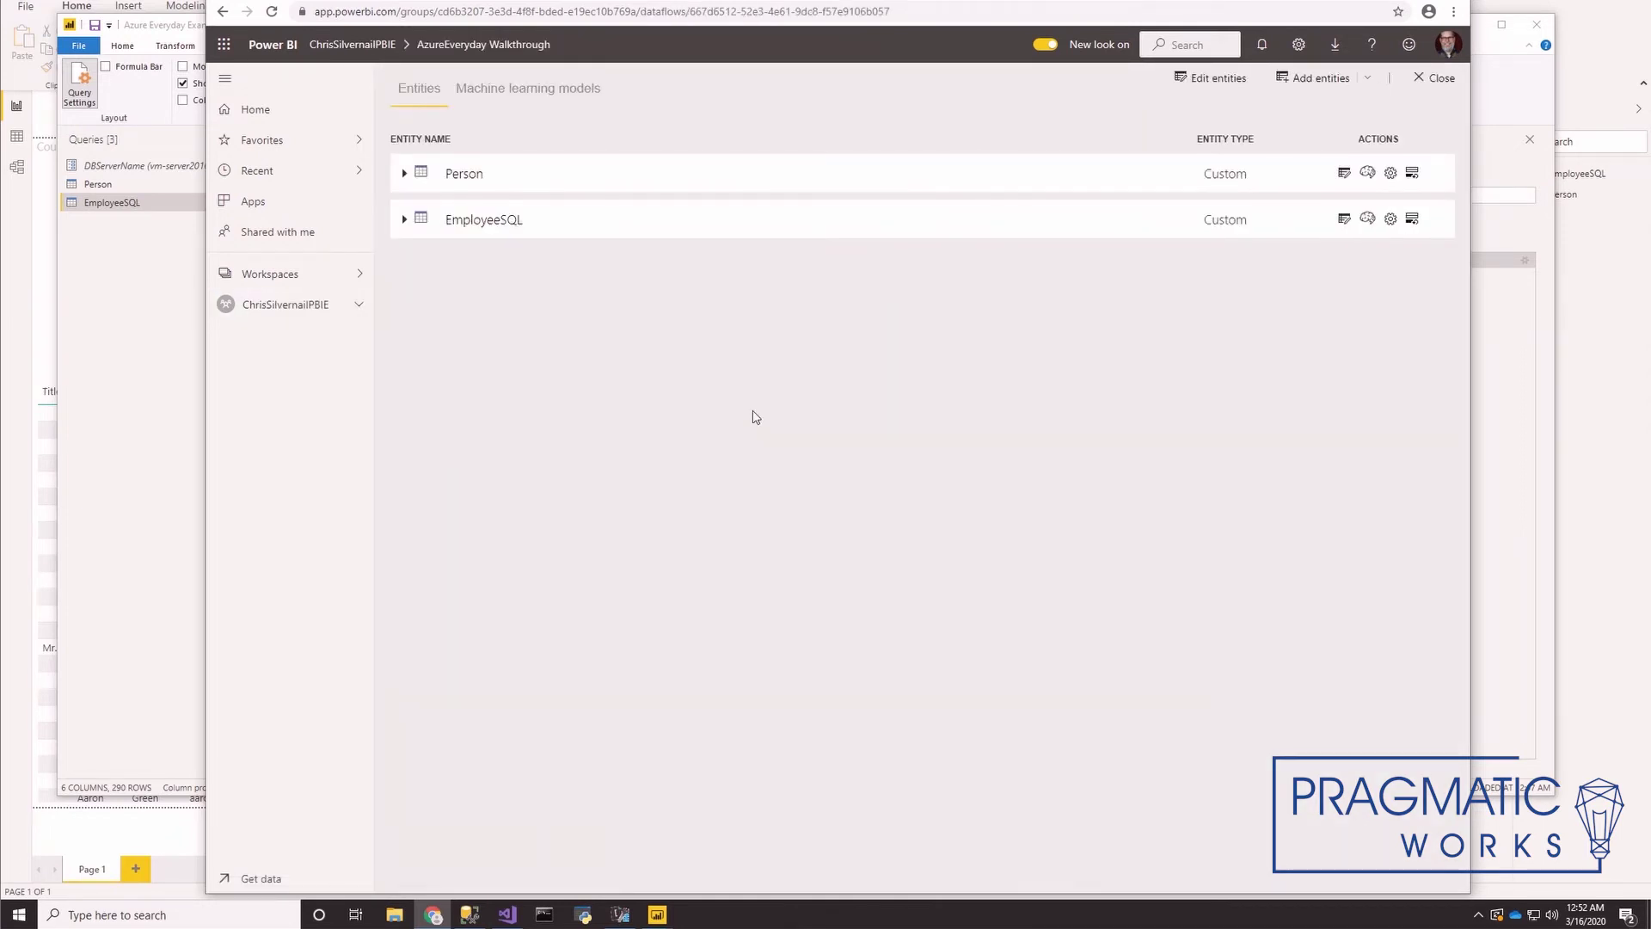
{"action": "left_click", "coordinate": [370, 45]}
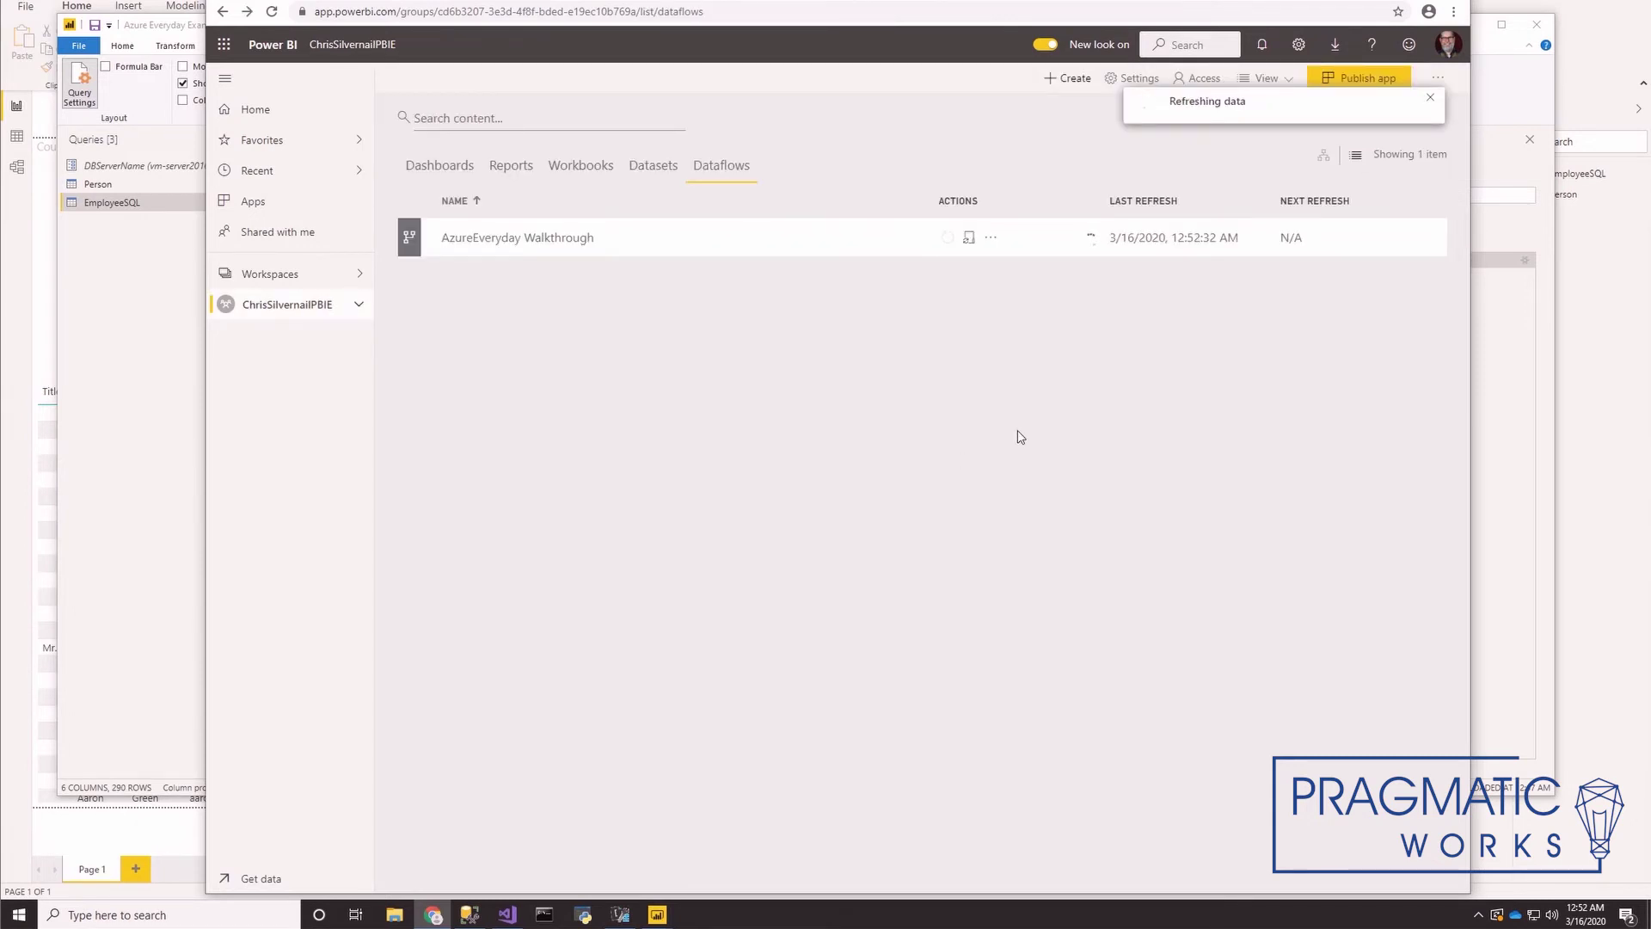
{"action": "left_click", "coordinate": [19, 725]}
{"action": "left_click", "coordinate": [46, 11]}
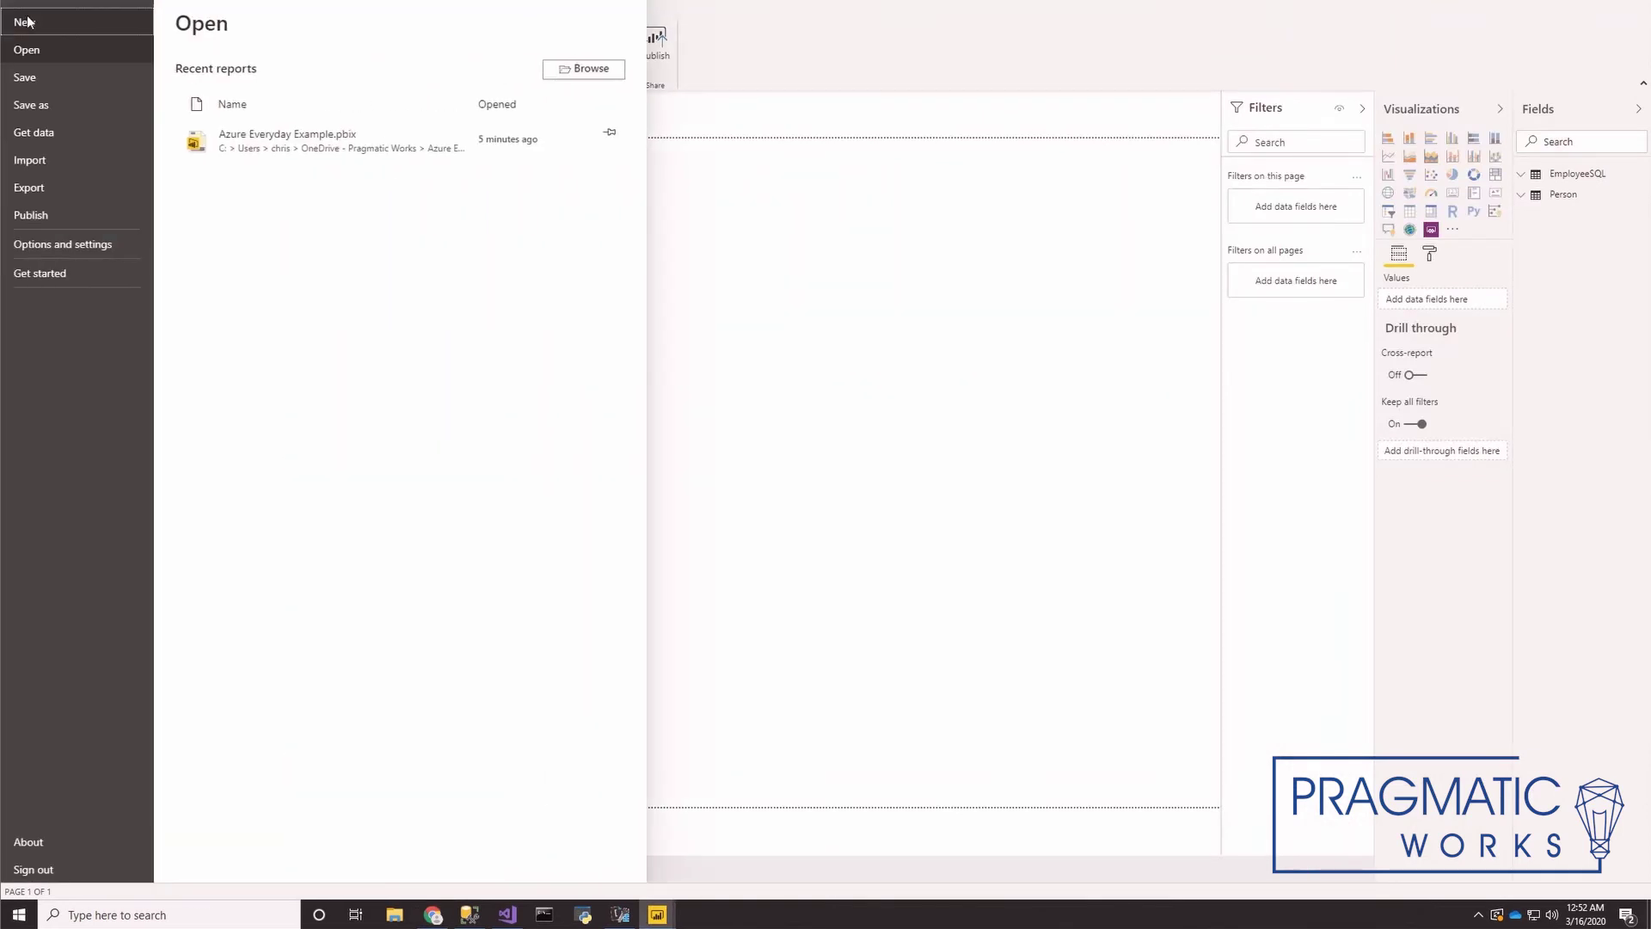
Step: Start a blank Desktop report and open the Get data source catalog
{"action": "key", "text": "Escape"}
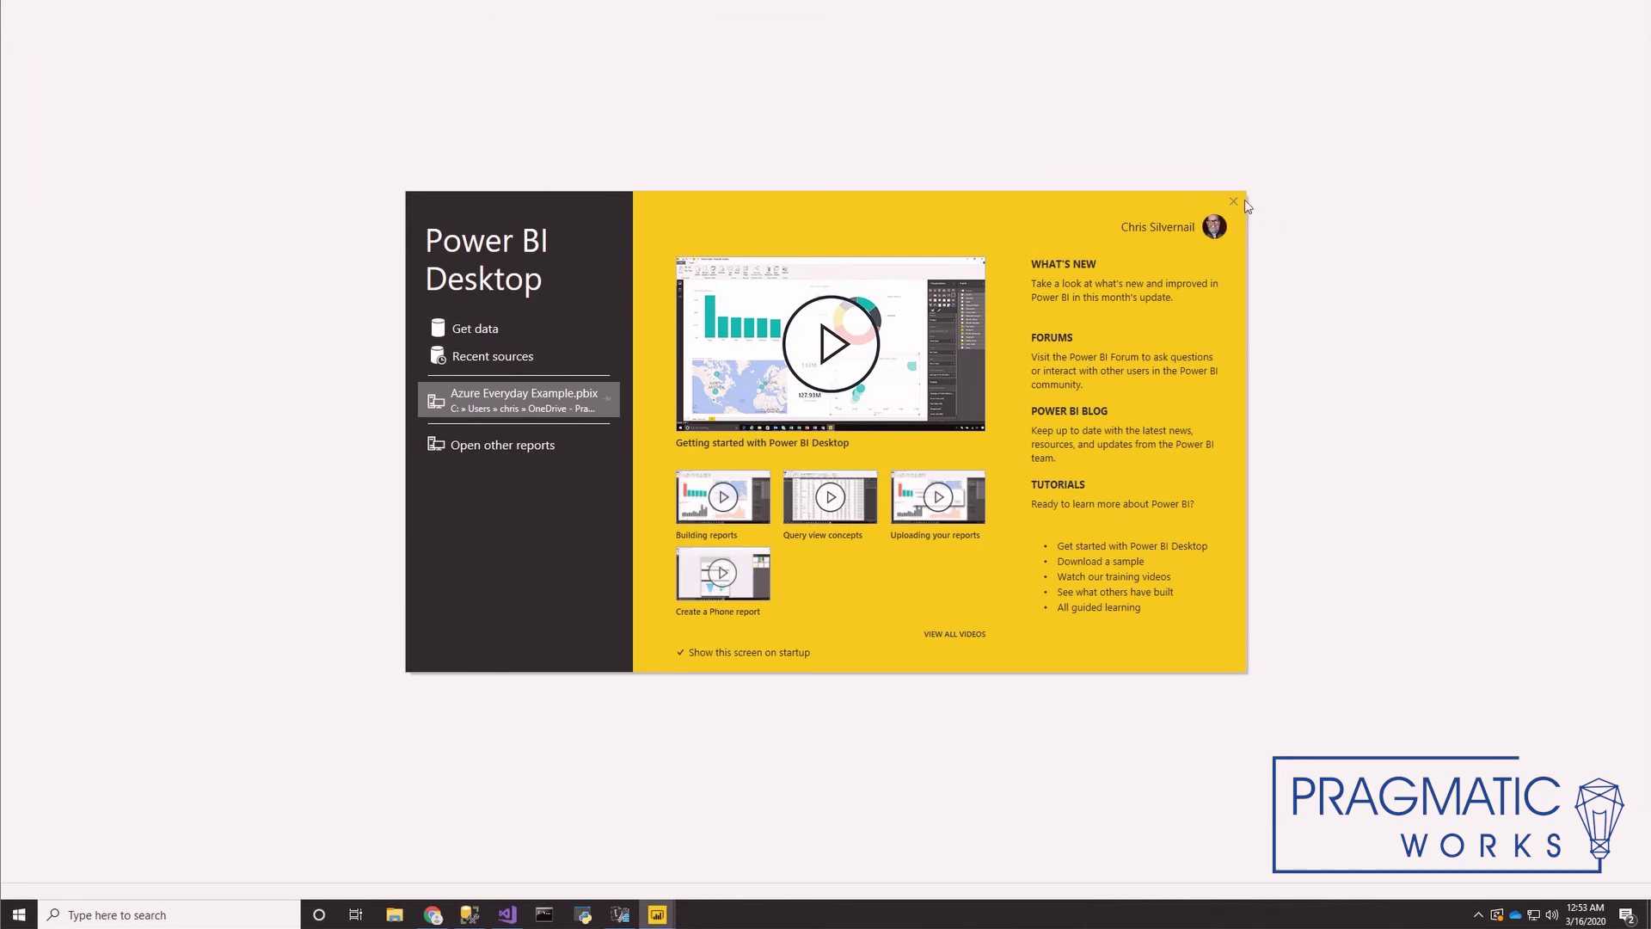
{"action": "left_click", "coordinate": [484, 332]}
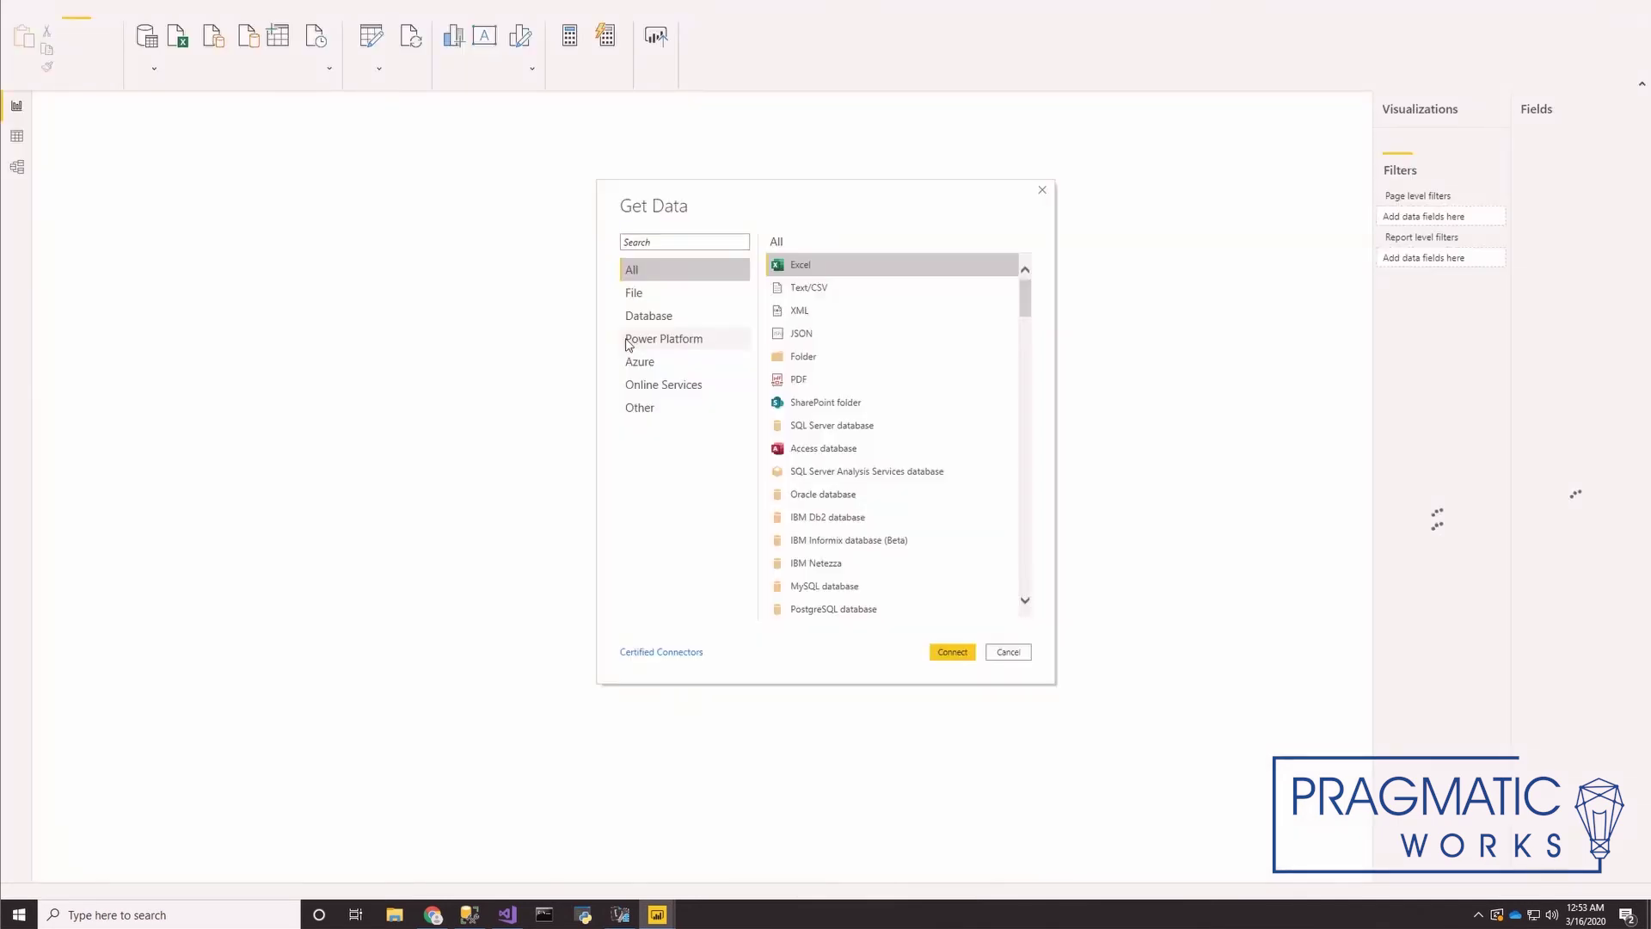
Step: Connect to Power BI dataflows and load EmployeeSQL and Person from the AzureEveryday Walkthrough dataflow
{"action": "left_click", "coordinate": [630, 341]}
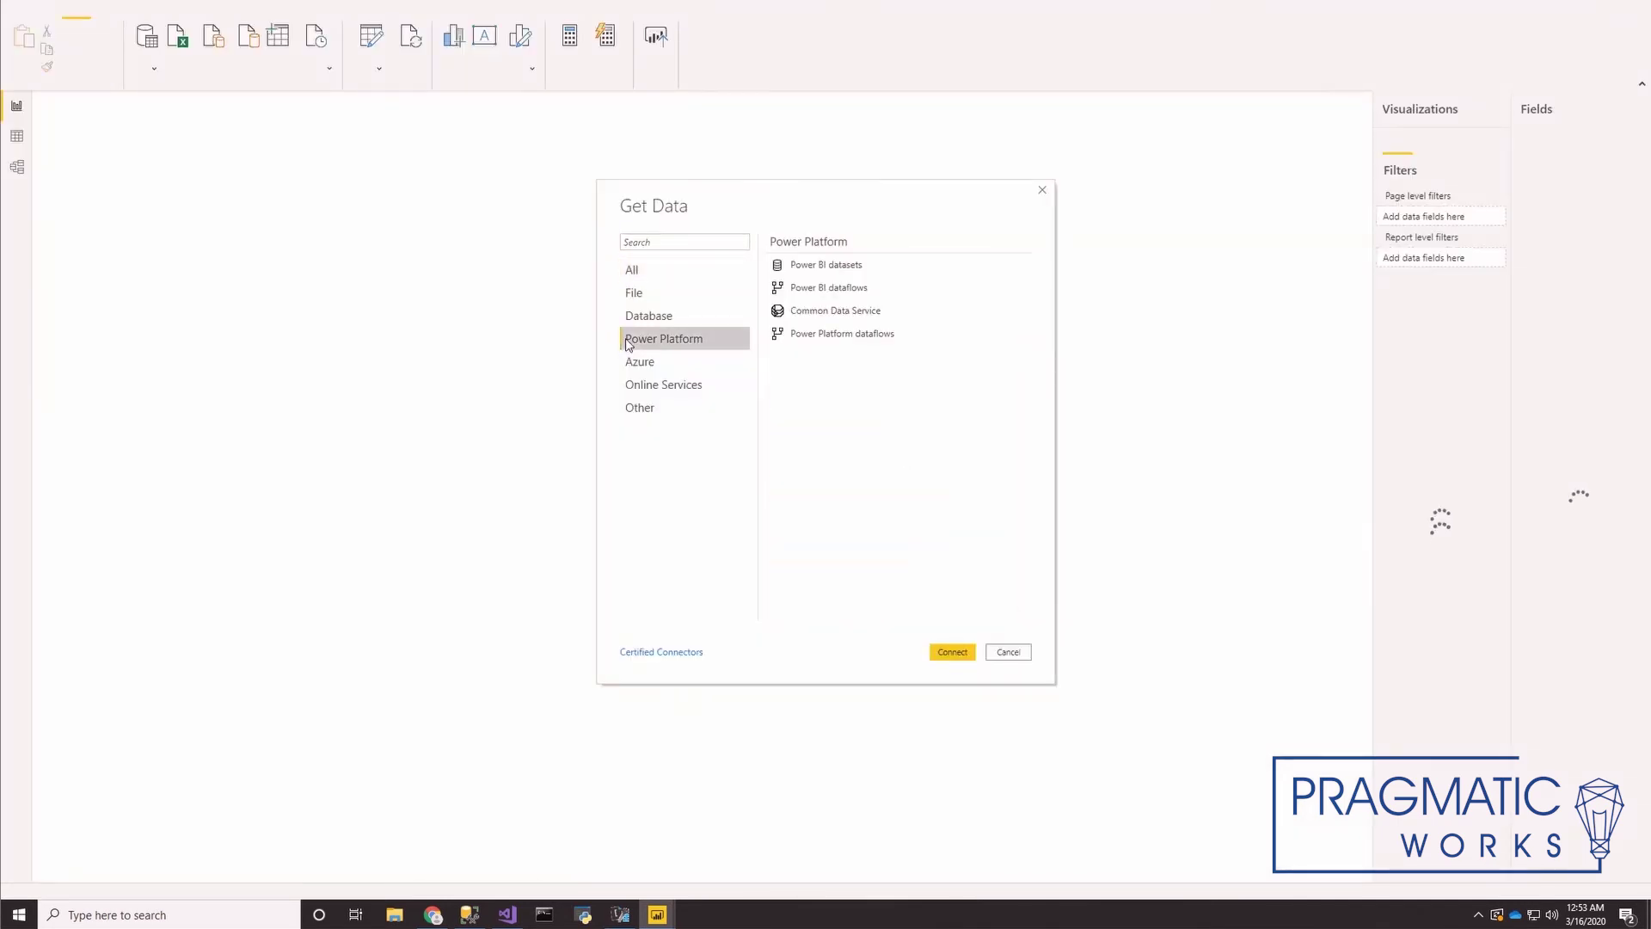
{"action": "double_click", "coordinate": [795, 294]}
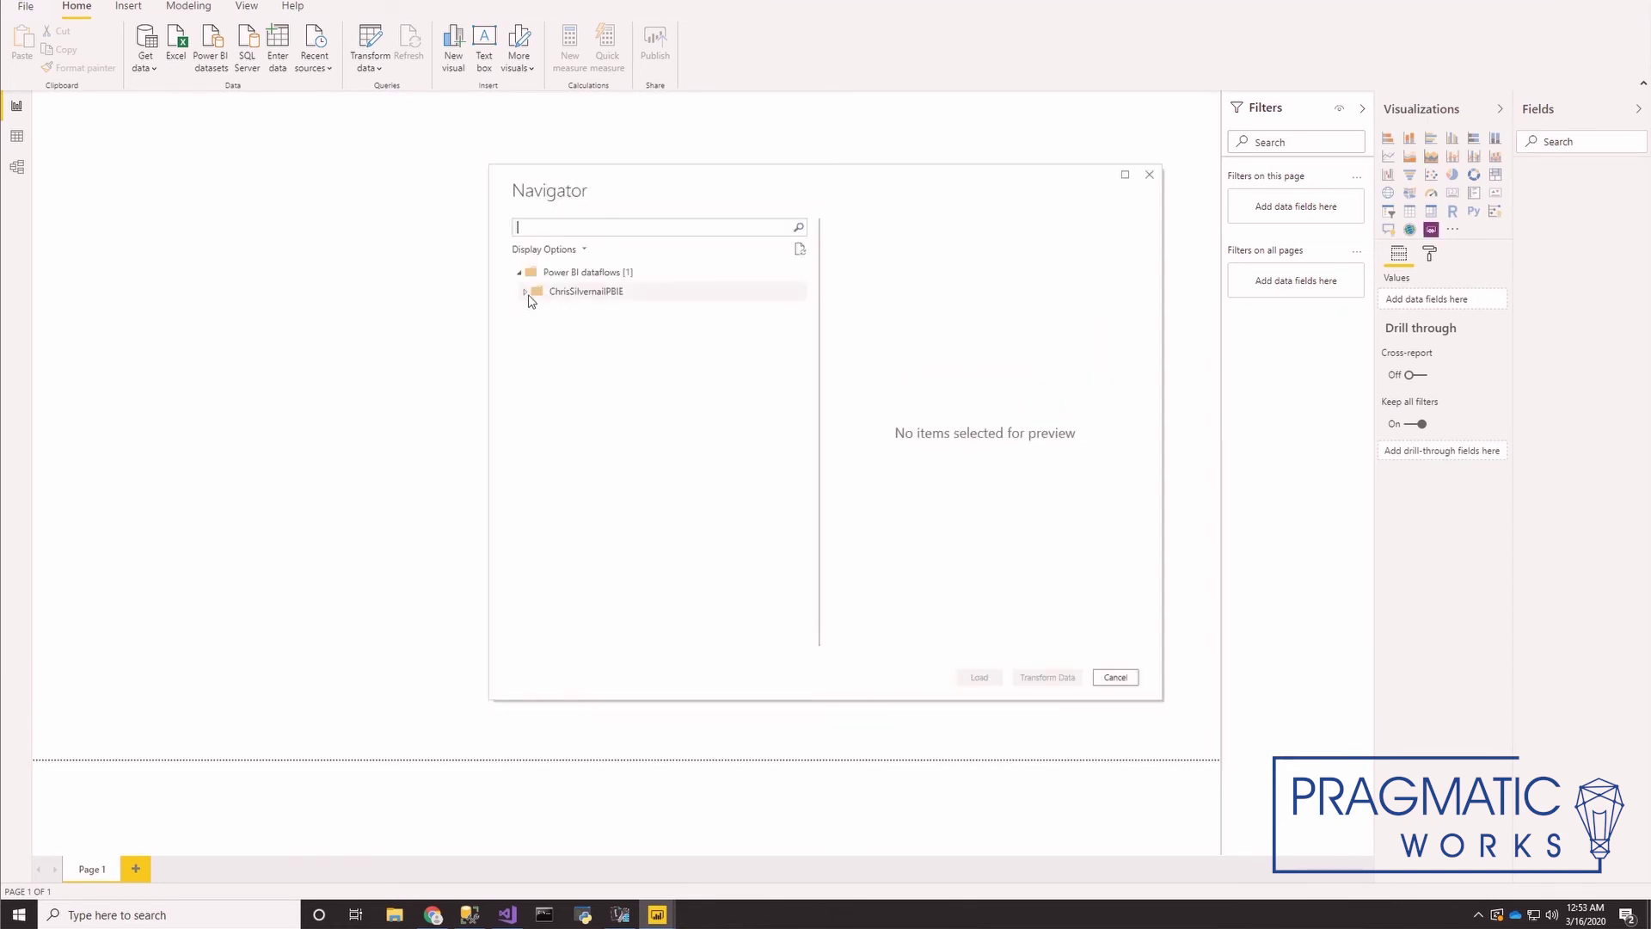
{"action": "left_click", "coordinate": [527, 292]}
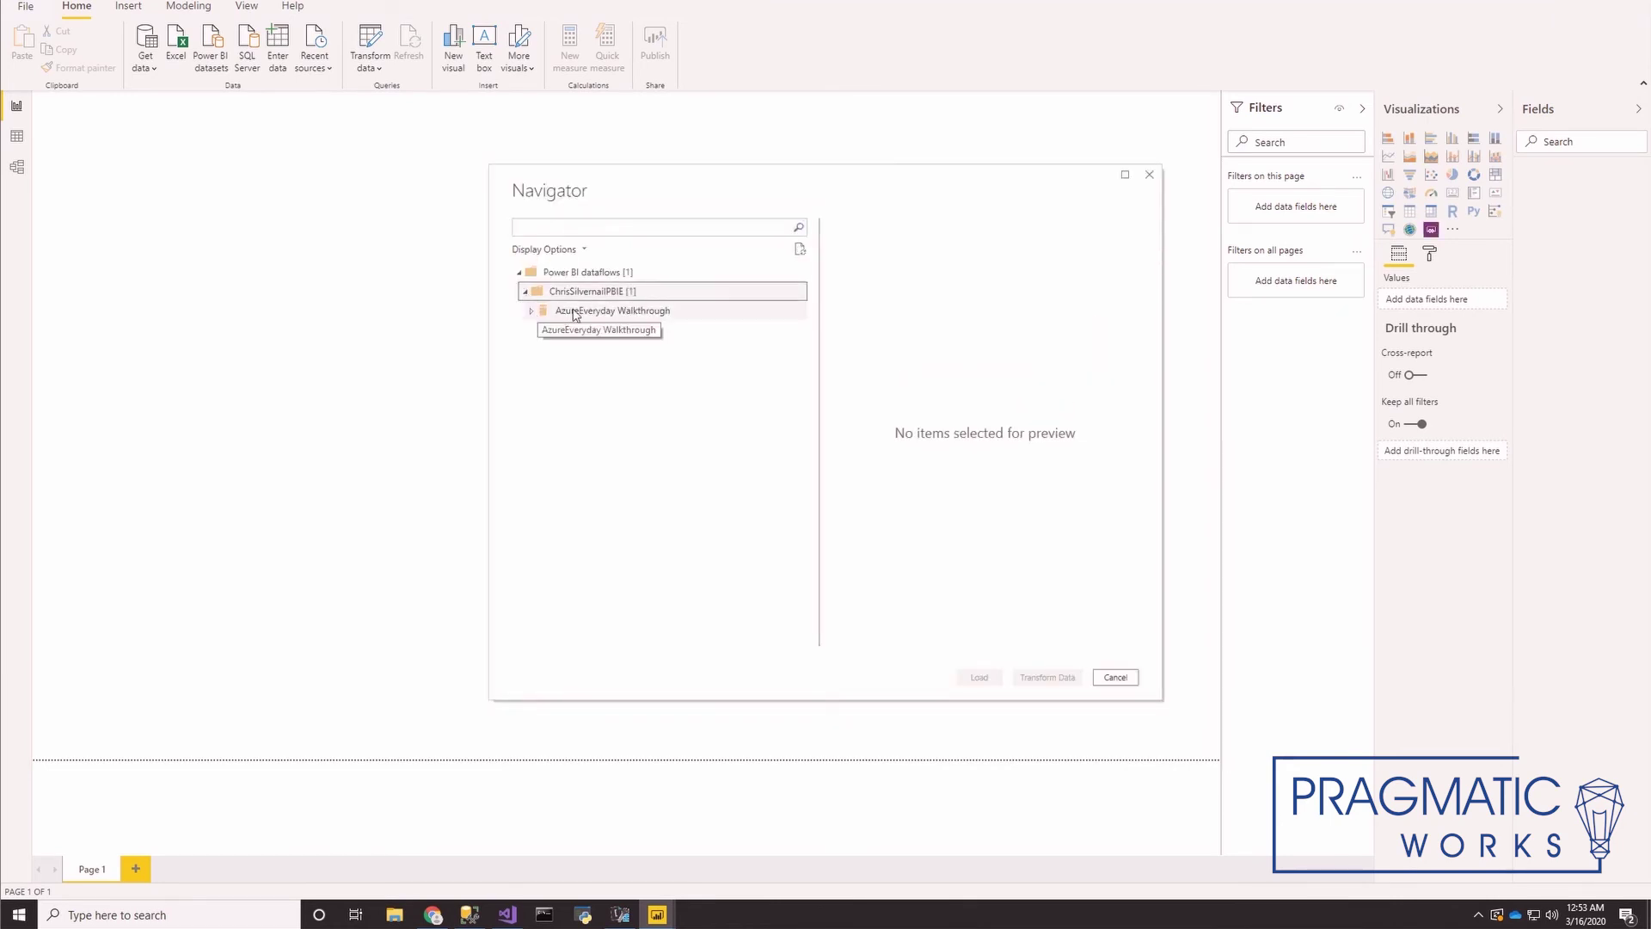
{"action": "left_click", "coordinate": [531, 310]}
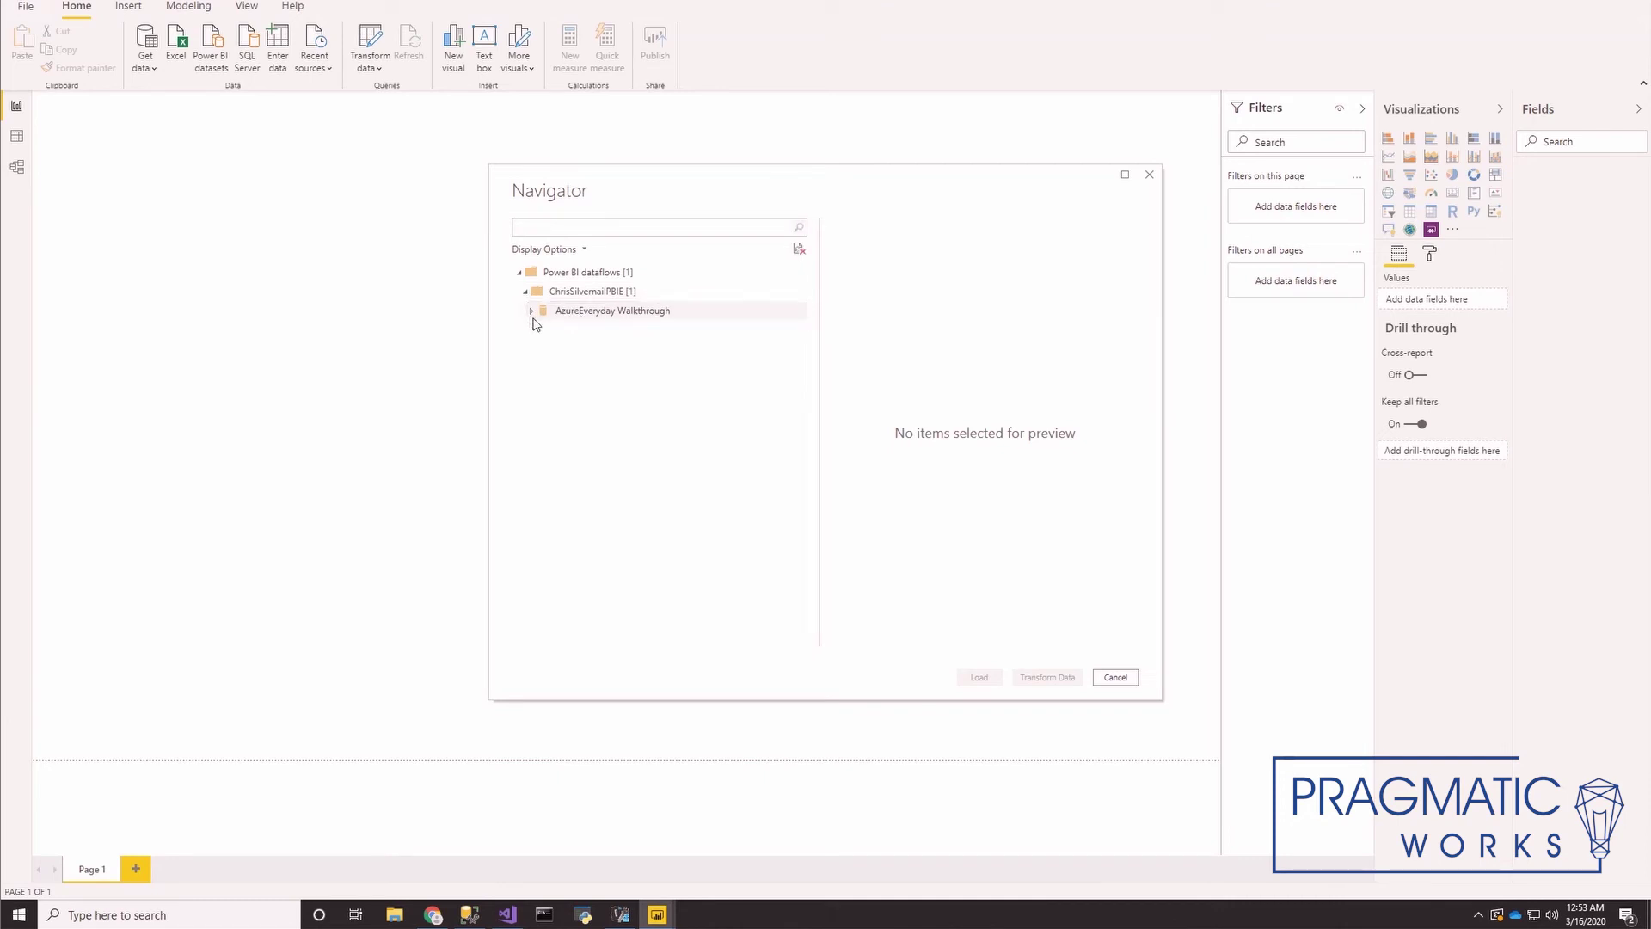
{"action": "left_click", "coordinate": [547, 329]}
{"action": "left_click", "coordinate": [548, 348]}
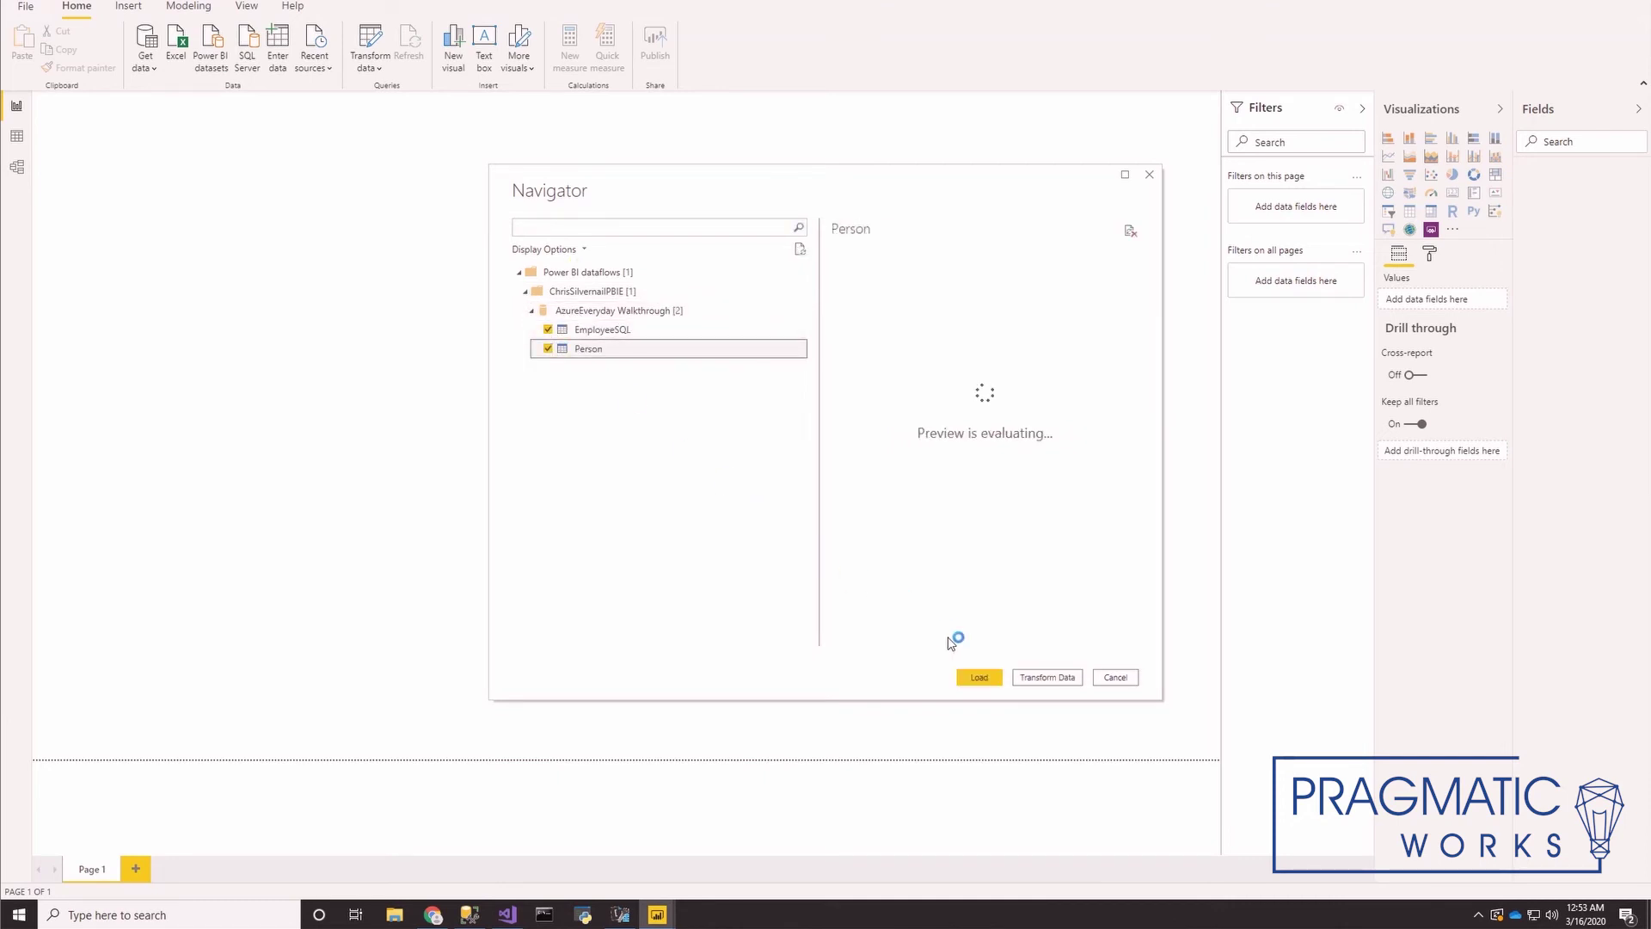
{"action": "left_click", "coordinate": [980, 678]}
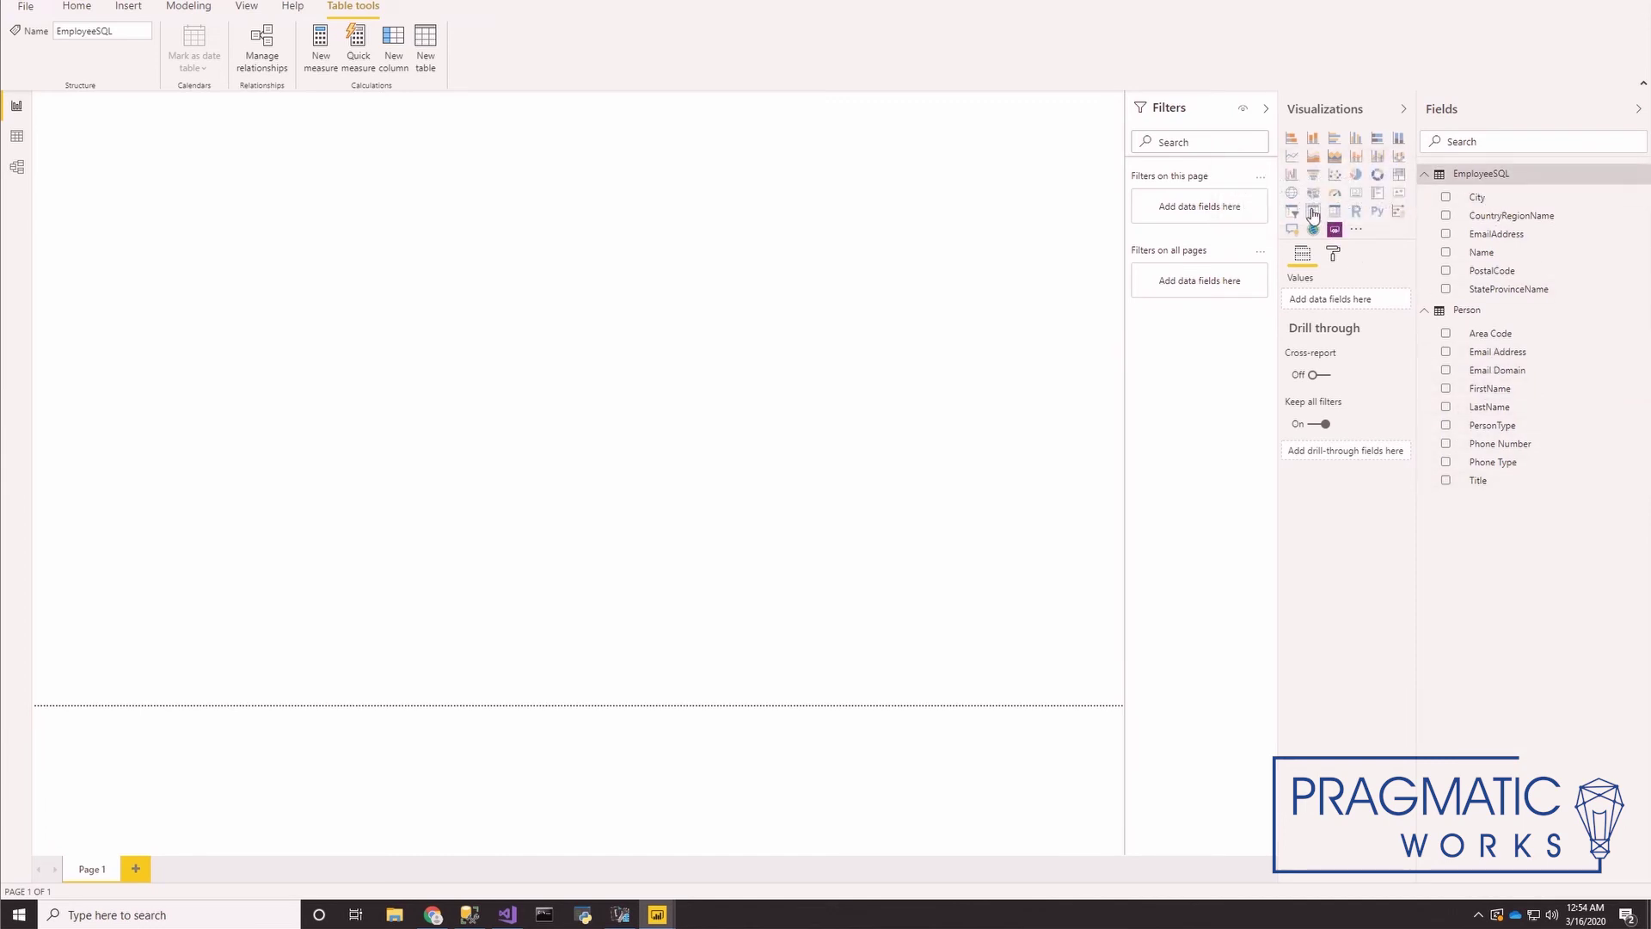
Step: Add a table visual showing Person's FirstName, LastName and Title fields
{"action": "left_click", "coordinate": [1313, 211]}
{"action": "left_click", "coordinate": [1445, 389]}
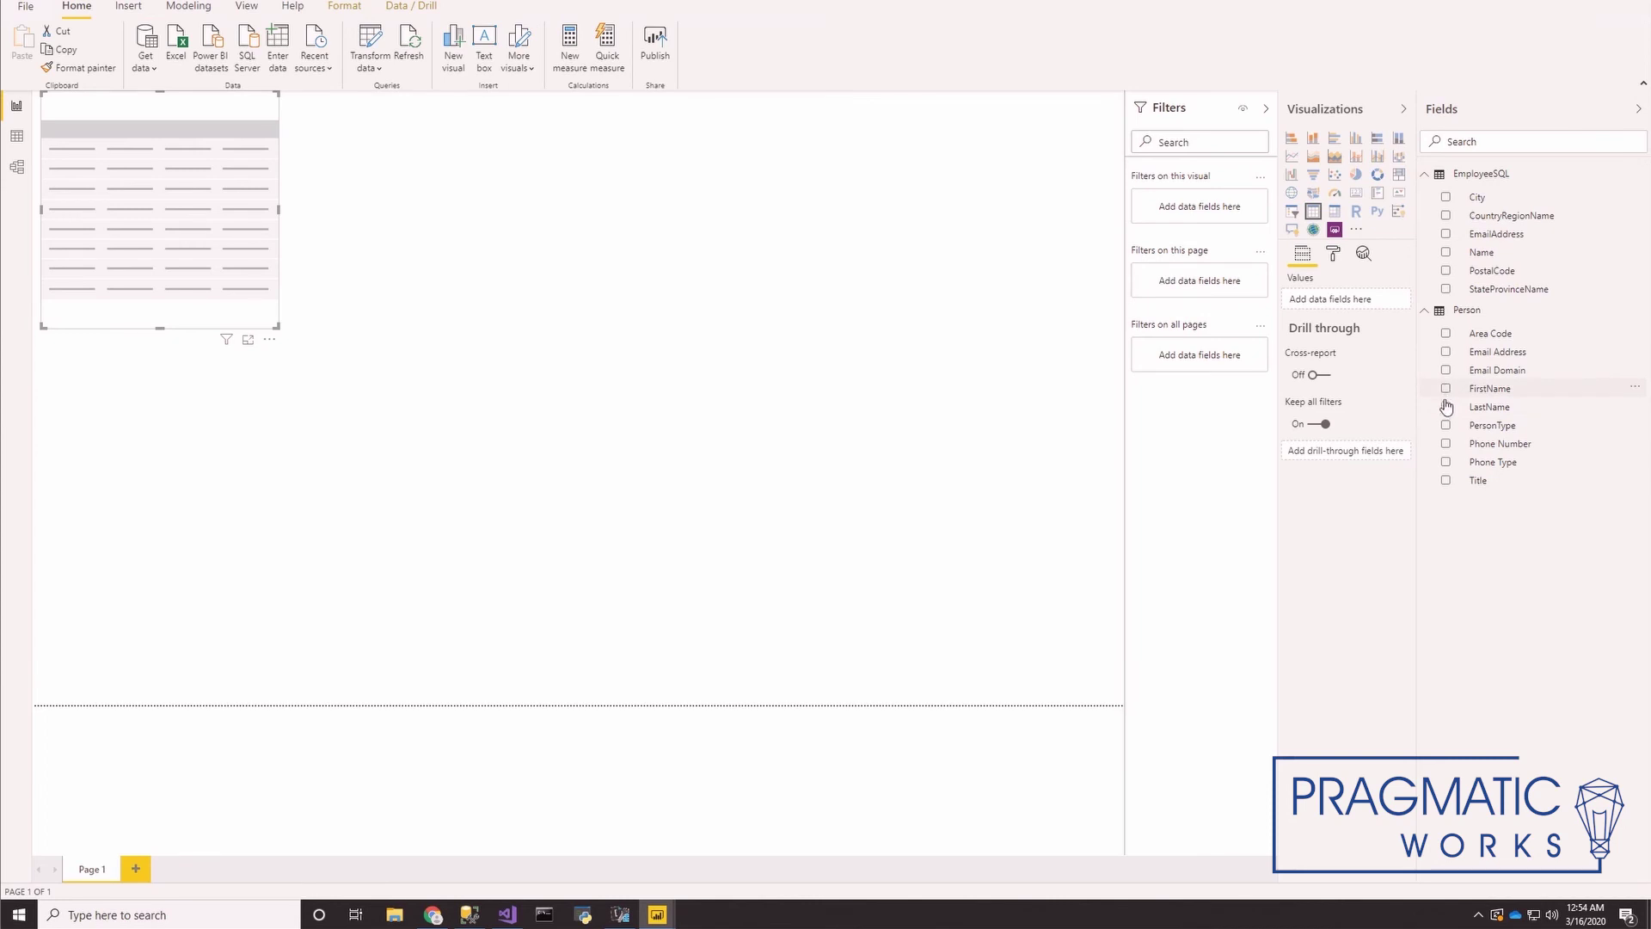
{"action": "left_click", "coordinate": [1446, 407]}
{"action": "left_click", "coordinate": [1446, 479]}
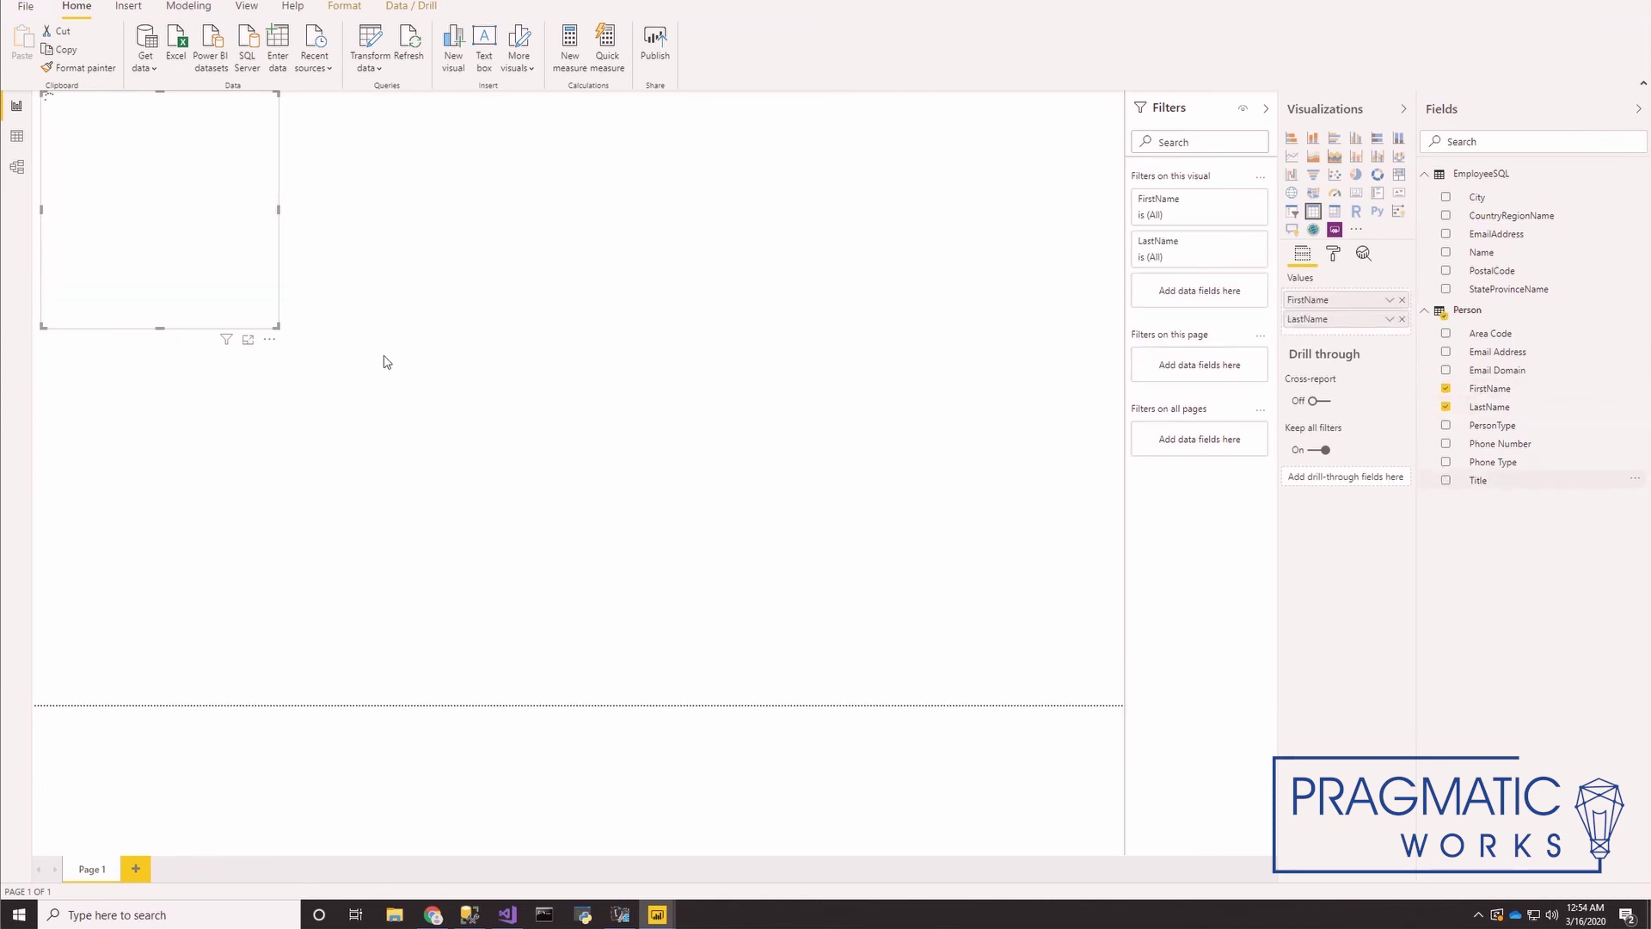
Step: Move the table to the upper middle of the page and widen it leftward
{"action": "left_click_drag", "start_coordinate": [276, 327], "coordinate": [619, 415]}
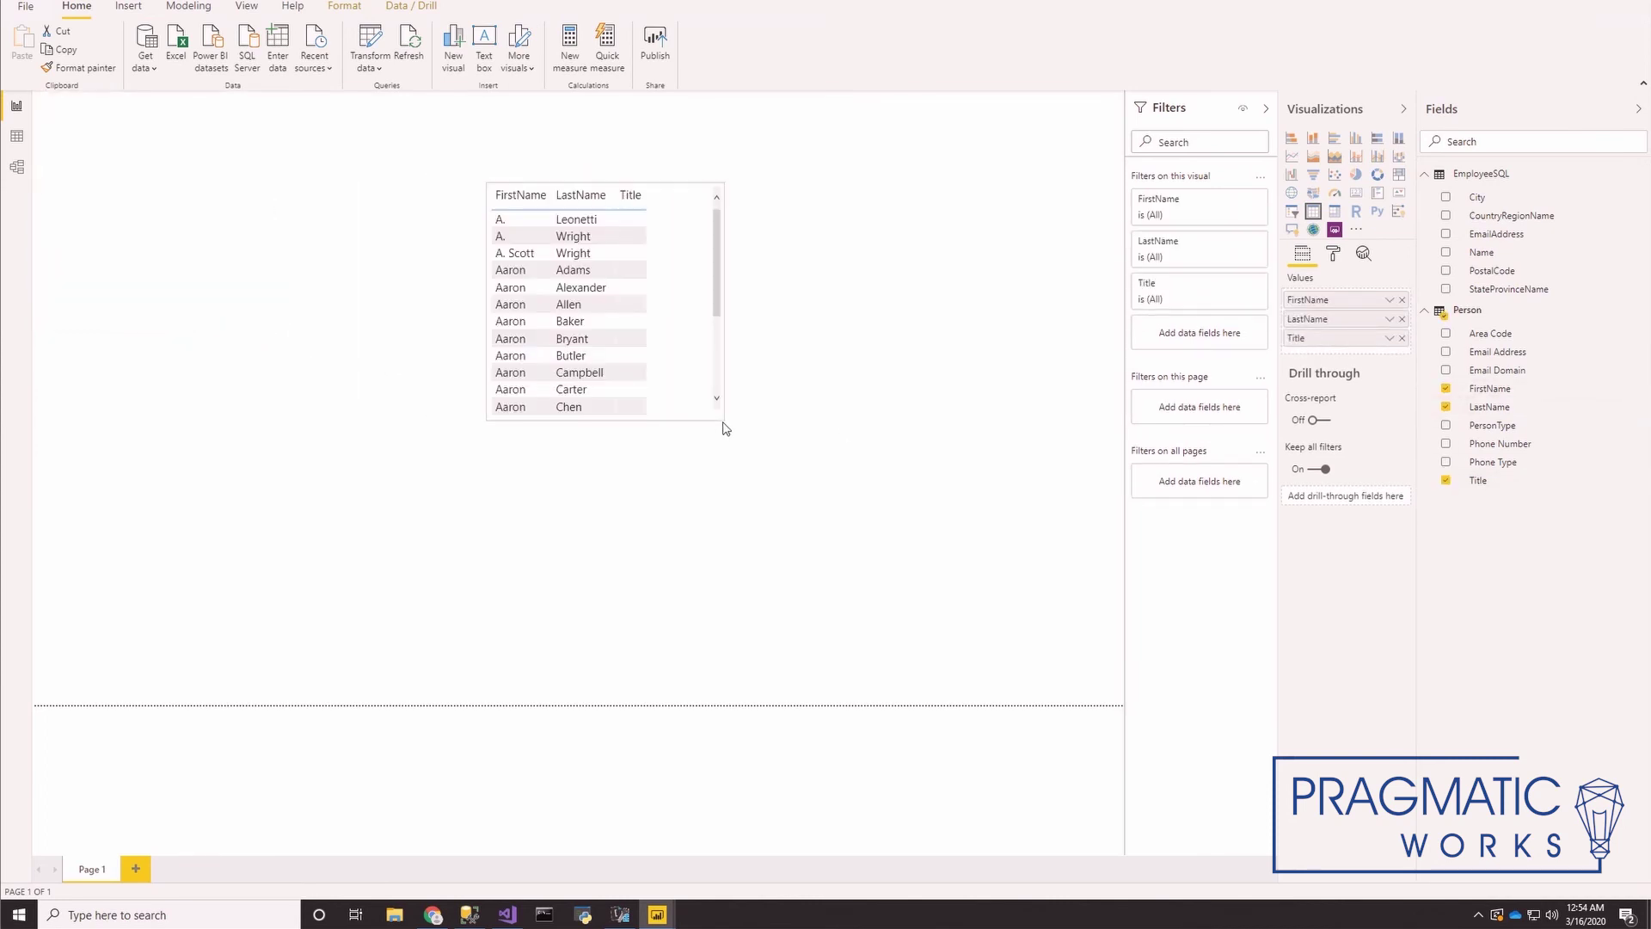
{"action": "left_click", "coordinate": [724, 425]}
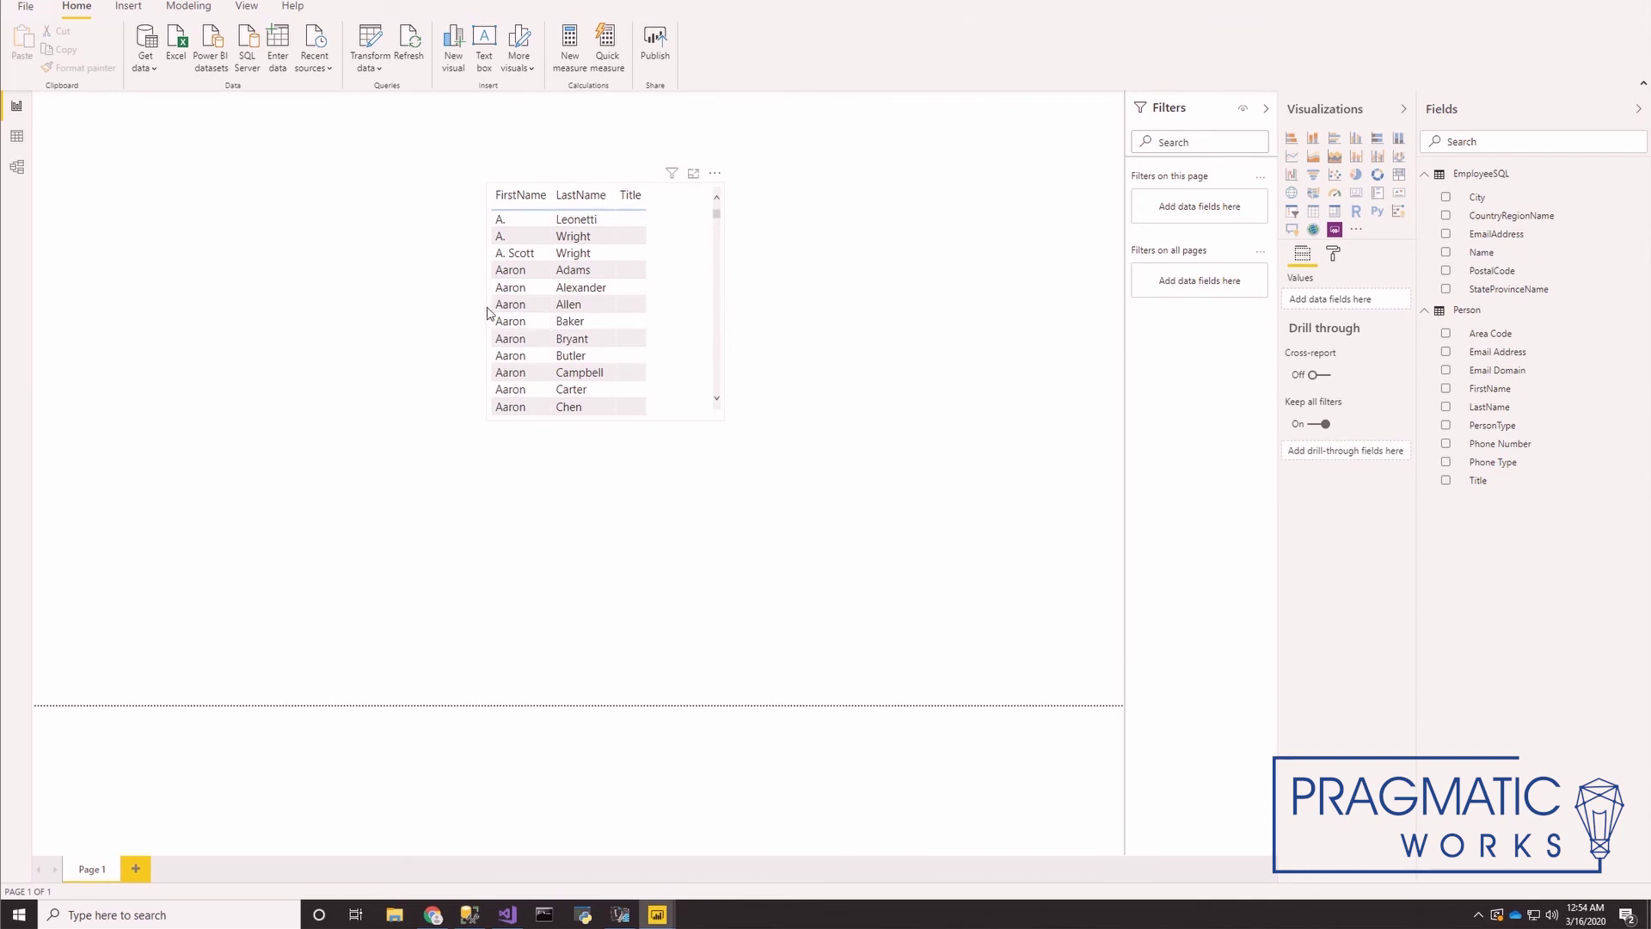
{"action": "left_click", "coordinate": [487, 312]}
{"action": "left_click_drag", "start_coordinate": [486, 305], "coordinate": [277, 307]}
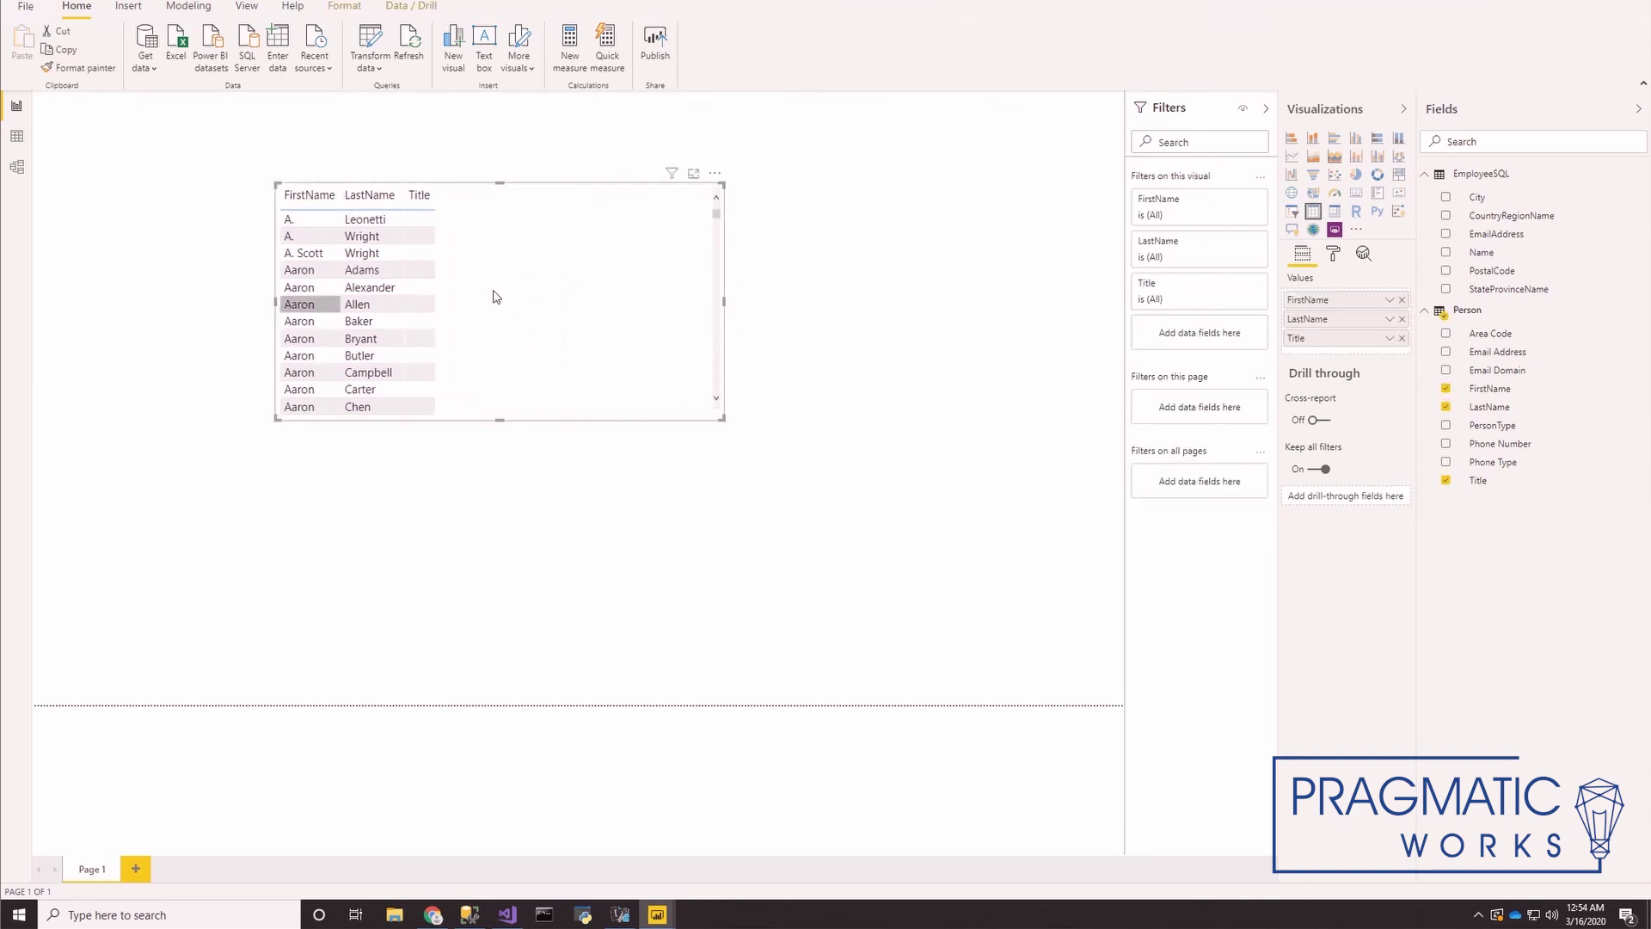
{"action": "scroll", "coordinate": [495, 297], "scroll_direction": "down", "scroll_amount": 12}
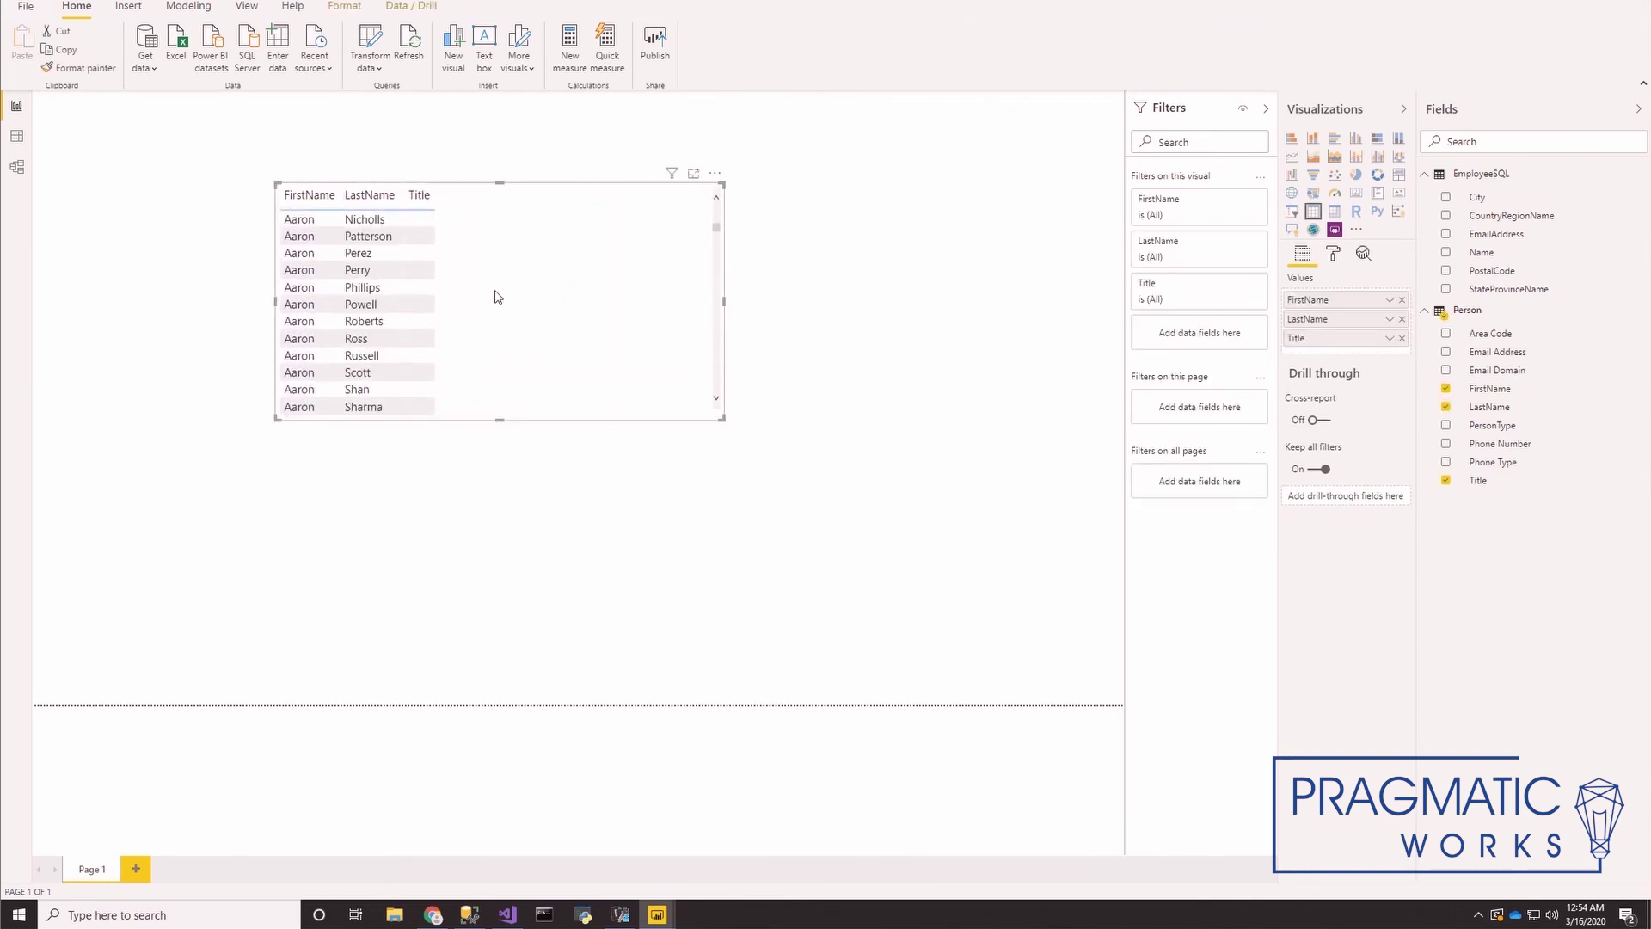